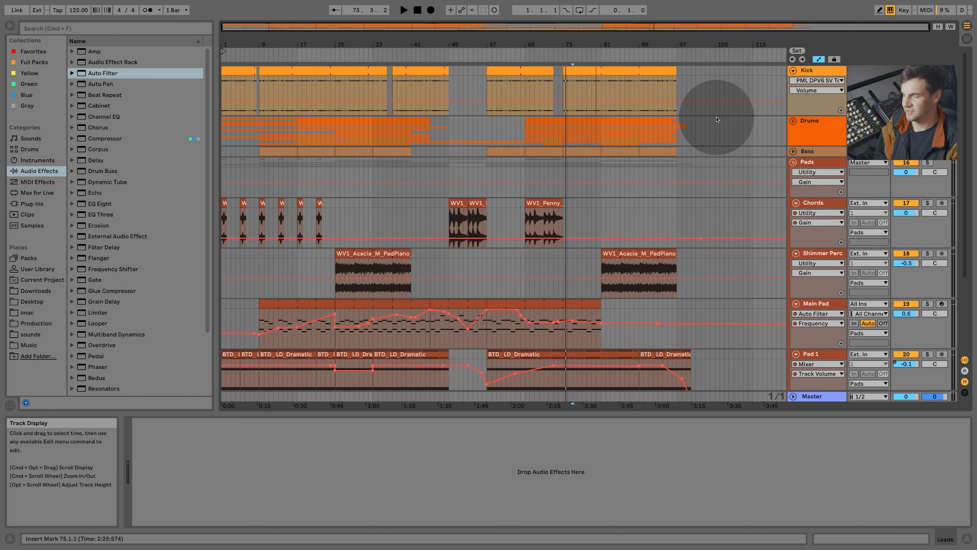
Unfold the Drums group in the arrangement to show its individual tracks
{"action": "left_click", "coordinate": [793, 120]}
{"action": "scroll", "coordinate": [500, 280], "scroll_direction": "down", "scroll_amount": 6}
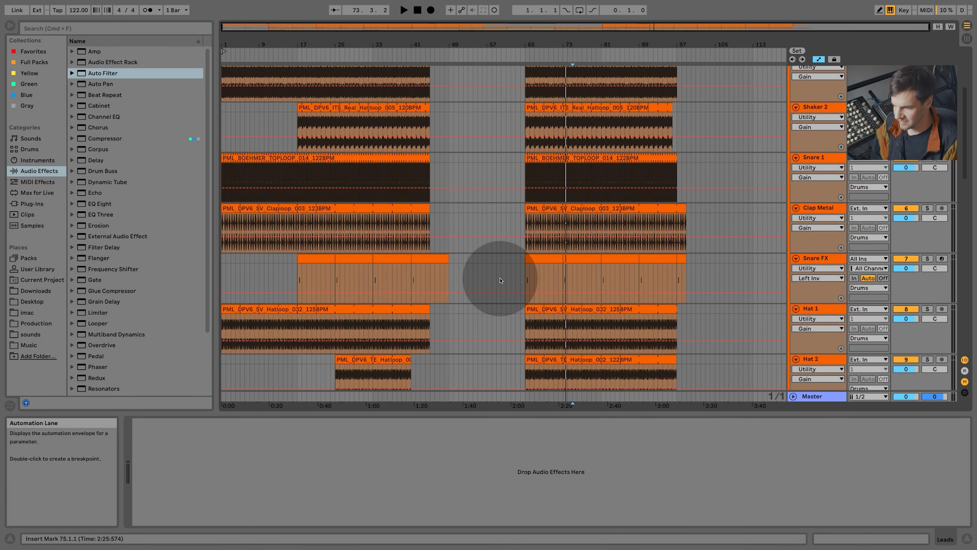
{"action": "scroll", "coordinate": [499, 280], "scroll_direction": "up", "scroll_amount": 6}
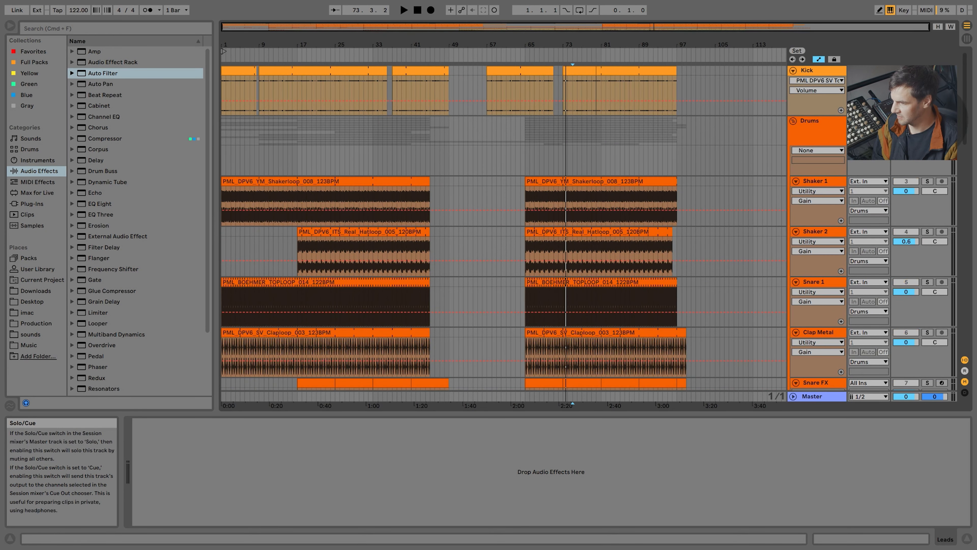
Play the arrangement from about bar 21 and look through the loops on the individual drum tracks
{"action": "left_click", "coordinate": [316, 51]}
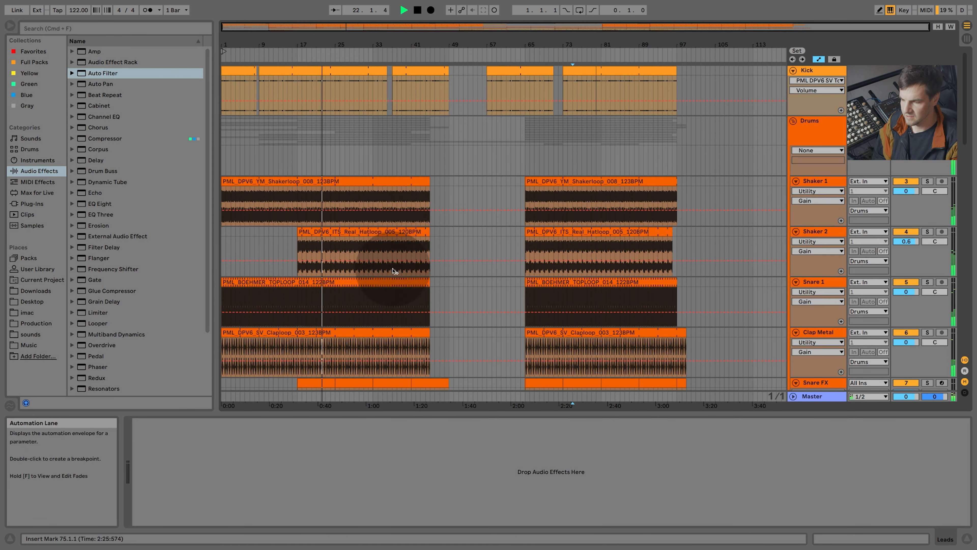
{"action": "scroll", "coordinate": [393, 269], "scroll_direction": "down", "scroll_amount": 10}
{"action": "scroll", "coordinate": [393, 271], "scroll_direction": "down", "scroll_amount": 3}
{"action": "scroll", "coordinate": [393, 271], "scroll_direction": "up", "scroll_amount": 7}
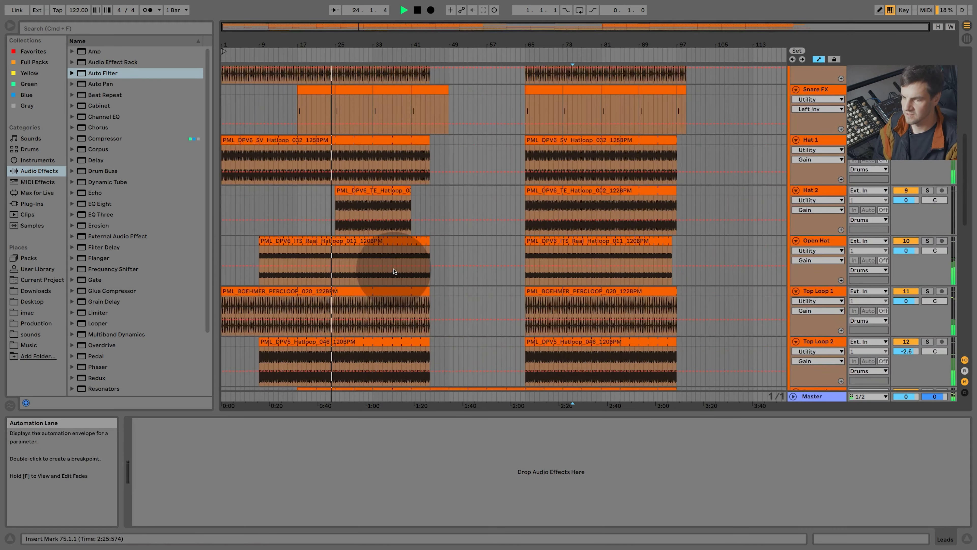
{"action": "scroll", "coordinate": [393, 271], "scroll_direction": "up", "scroll_amount": 5}
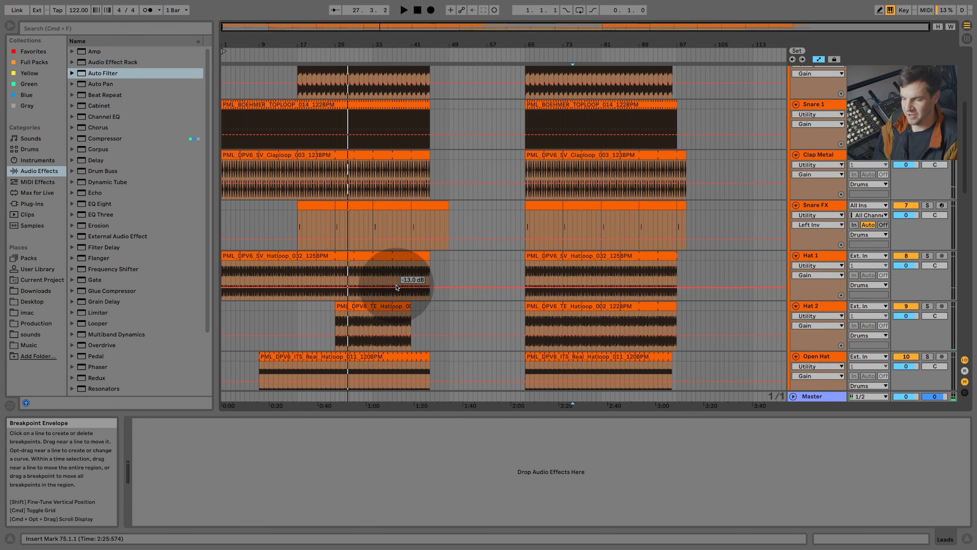
{"action": "scroll", "coordinate": [399, 287], "scroll_direction": "up", "scroll_amount": 2}
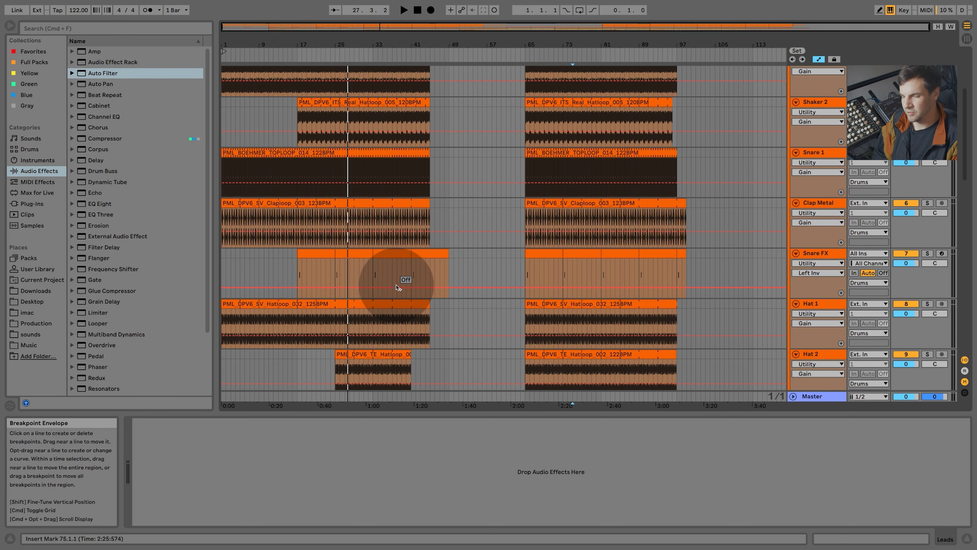
{"action": "scroll", "coordinate": [398, 287], "scroll_direction": "up", "scroll_amount": 3}
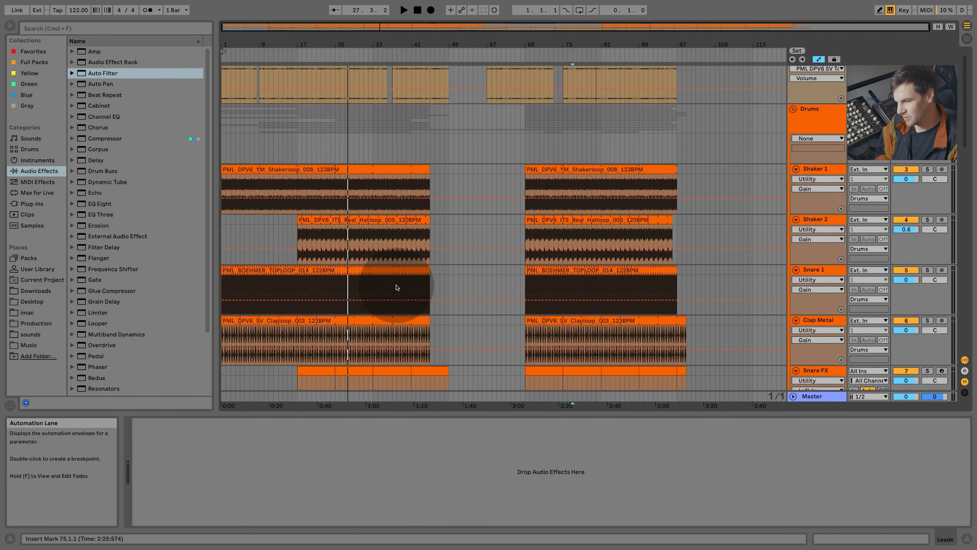
{"action": "scroll", "coordinate": [398, 287], "scroll_direction": "up", "scroll_amount": 1}
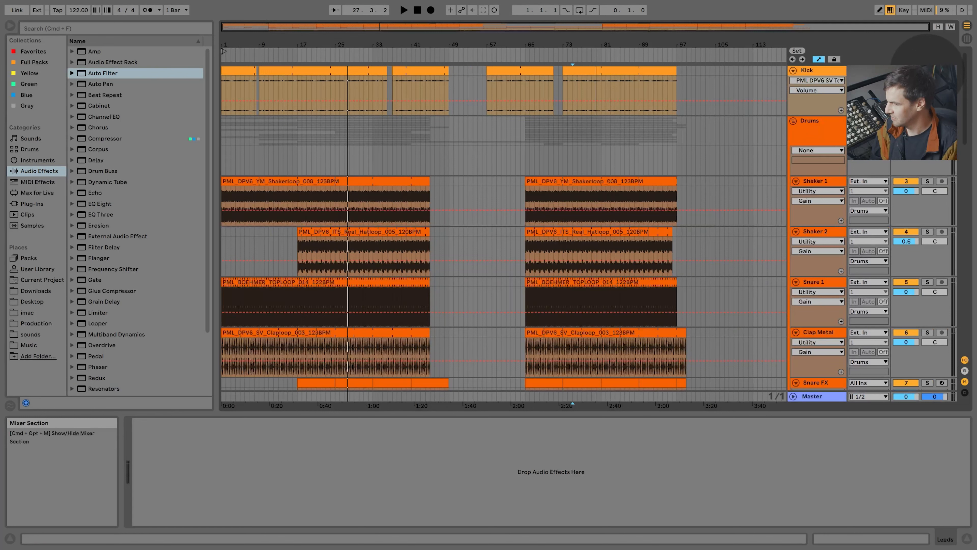
Play the Kick track soloed from about bar 24 and display its Drum Rack pads
{"action": "left_click", "coordinate": [927, 70]}
{"action": "left_click", "coordinate": [328, 55]}
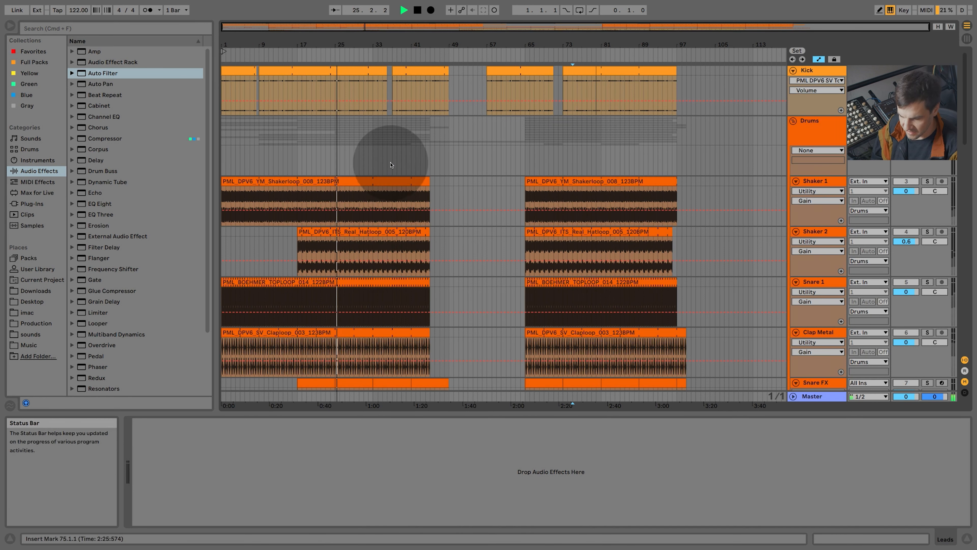
{"action": "left_click", "coordinate": [824, 72]}
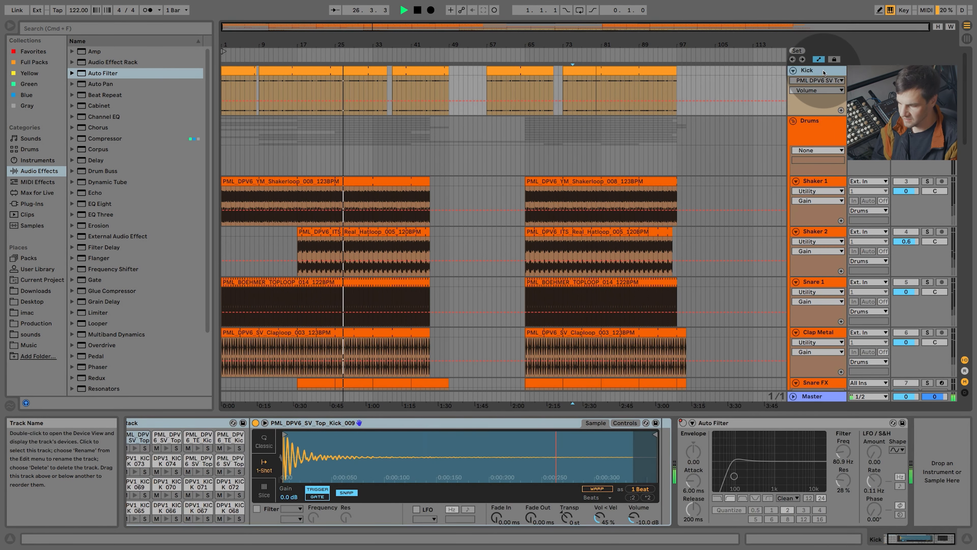
{"action": "left_click", "coordinate": [910, 542]}
{"action": "mouse_move", "coordinate": [148, 461]}
{"action": "left_mouse_down"}
{"action": "mouse_move", "coordinate": [148, 438]}
{"action": "mouse_move", "coordinate": [152, 451]}
{"action": "left_mouse_up"}
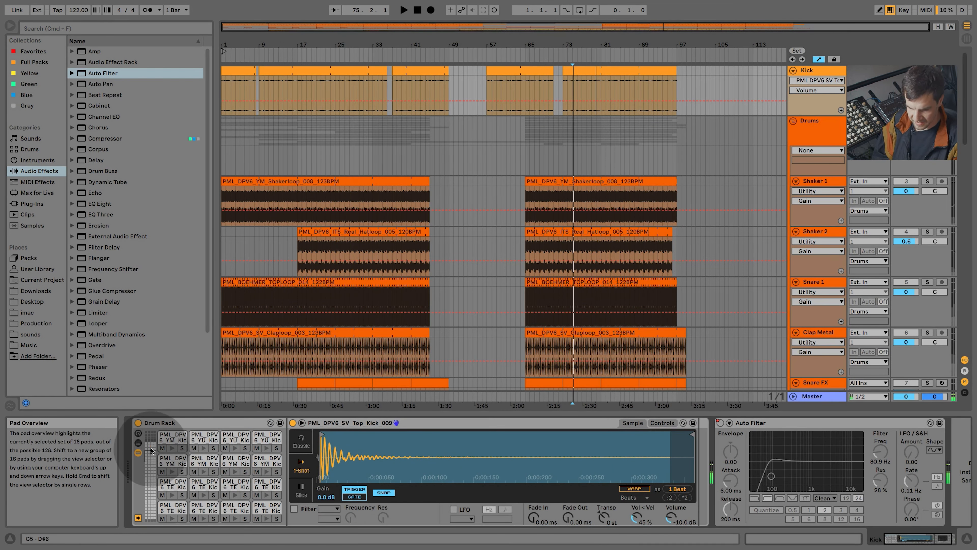
Solo the PML_DPV6_YU_Kick_010 pad in the Kick track's Drum Rack and play the arrangement
{"action": "left_click", "coordinate": [152, 449]}
{"action": "key", "text": "space"}
{"action": "left_click", "coordinate": [244, 496]}
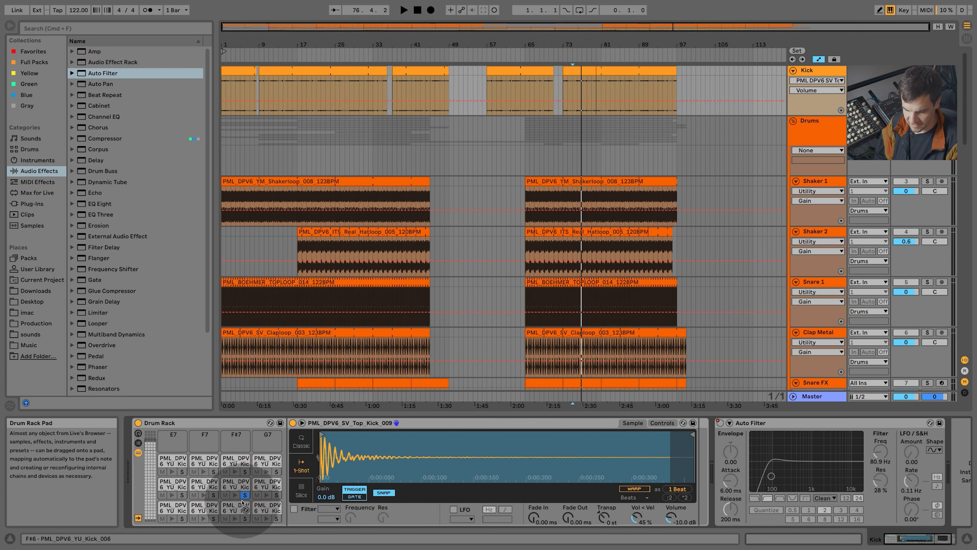
{"action": "key", "text": "space"}
Compare the upper and lower pad banks during playback and solo the PML_DPV6_SV_Top_Kick_009 pad
{"action": "left_click", "coordinate": [149, 467]}
{"action": "left_click", "coordinate": [149, 466]}
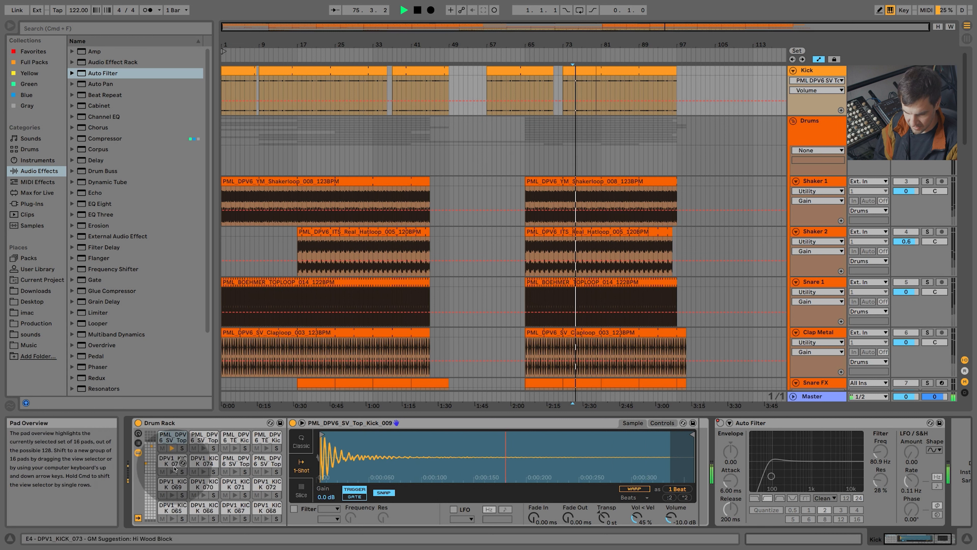
{"action": "left_click", "coordinate": [151, 449]}
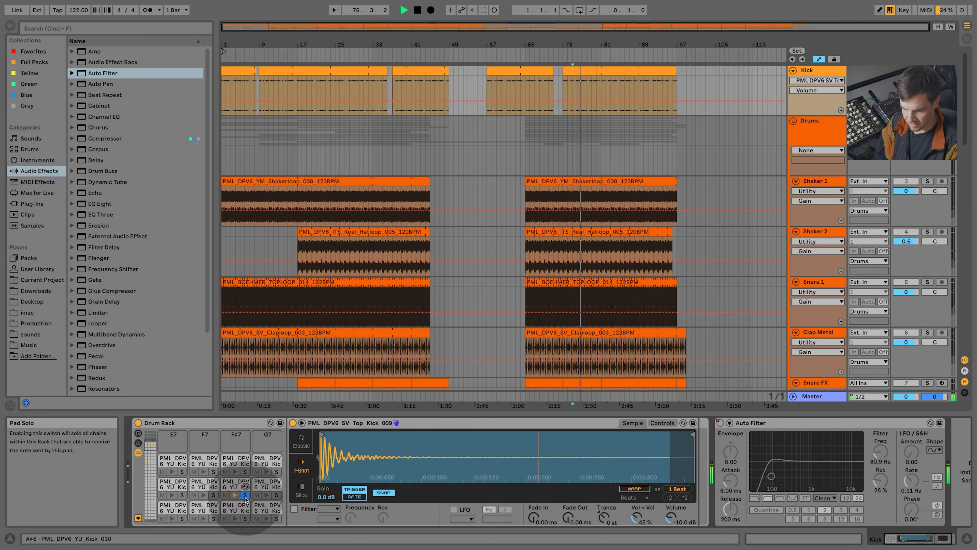
{"action": "left_click", "coordinate": [151, 465]}
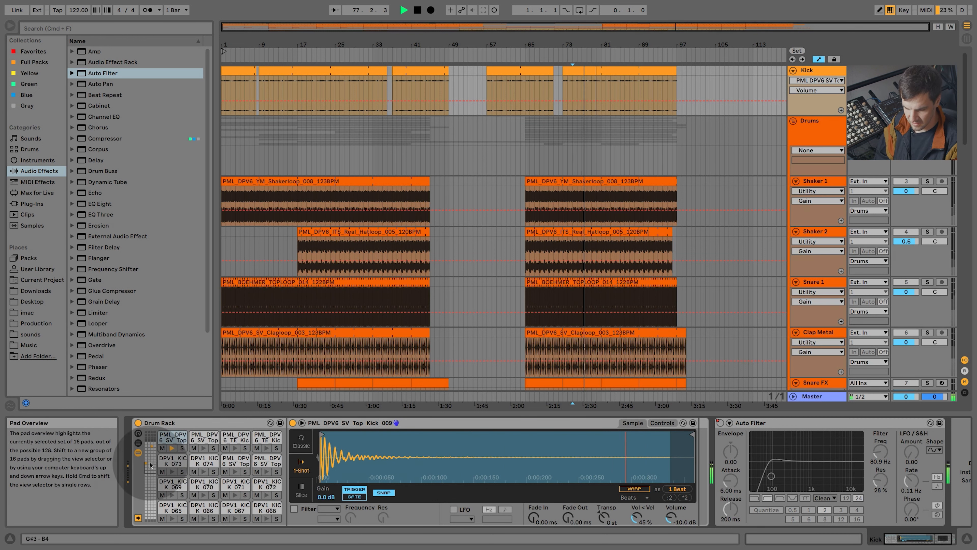
{"action": "left_click", "coordinate": [182, 447]}
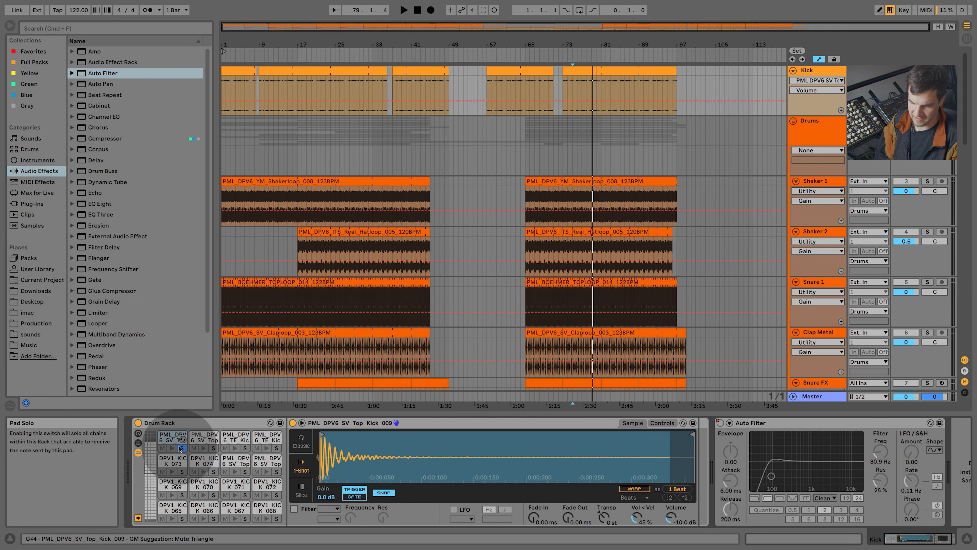
Look through the other kick samples in the Drum Rack and return to the soloed PML_DPV6_SV_Top_Kick_009 pad
{"action": "scroll", "coordinate": [195, 473], "scroll_direction": "up", "scroll_amount": 4}
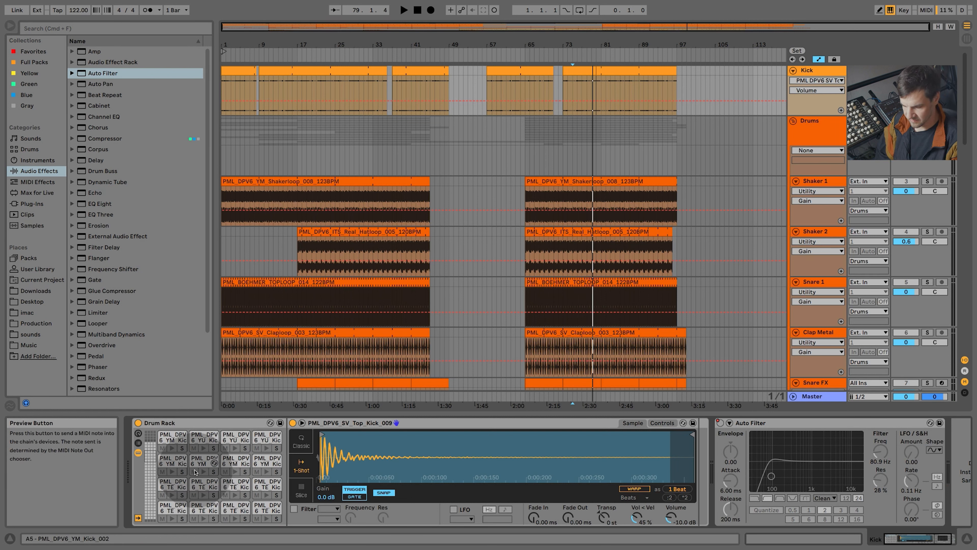
{"action": "scroll", "coordinate": [195, 472], "scroll_direction": "down", "scroll_amount": 4}
{"action": "left_click", "coordinate": [182, 449]}
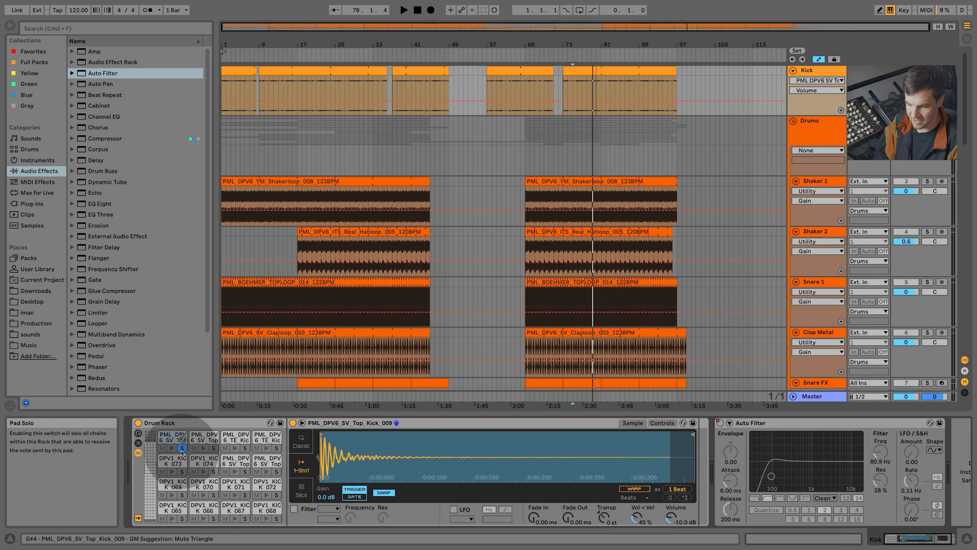
{"action": "scroll", "coordinate": [197, 484], "scroll_direction": "up", "scroll_amount": 5}
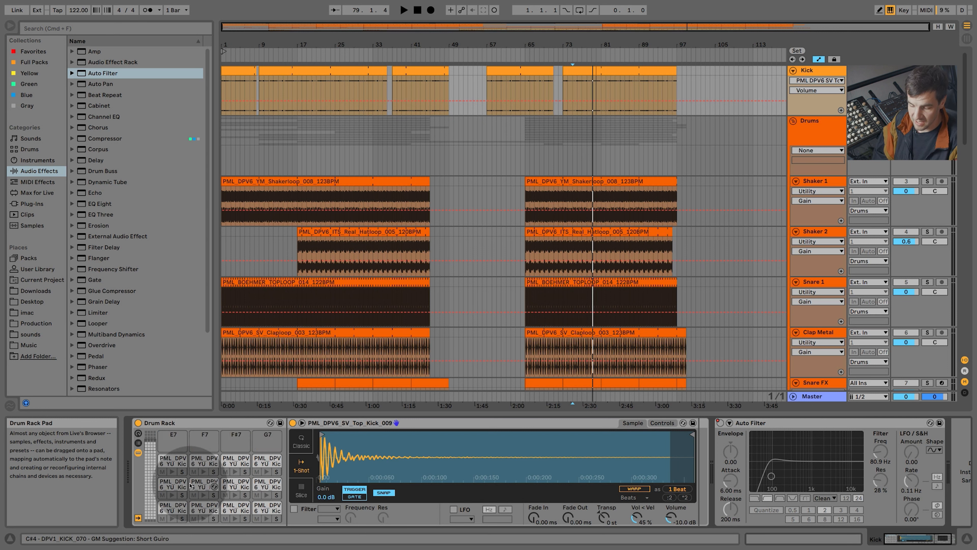
{"action": "scroll", "coordinate": [173, 467], "scroll_direction": "down", "scroll_amount": 5}
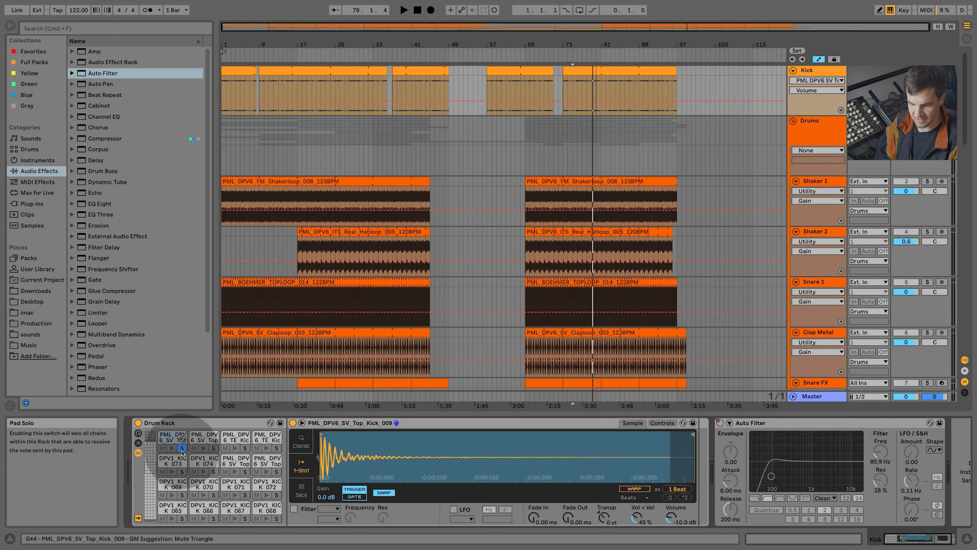
Clear the solo on the PML_DPV6_SV_Top_Kick_009 pad and on the Kick track, and stop playback
{"action": "left_click", "coordinate": [182, 448]}
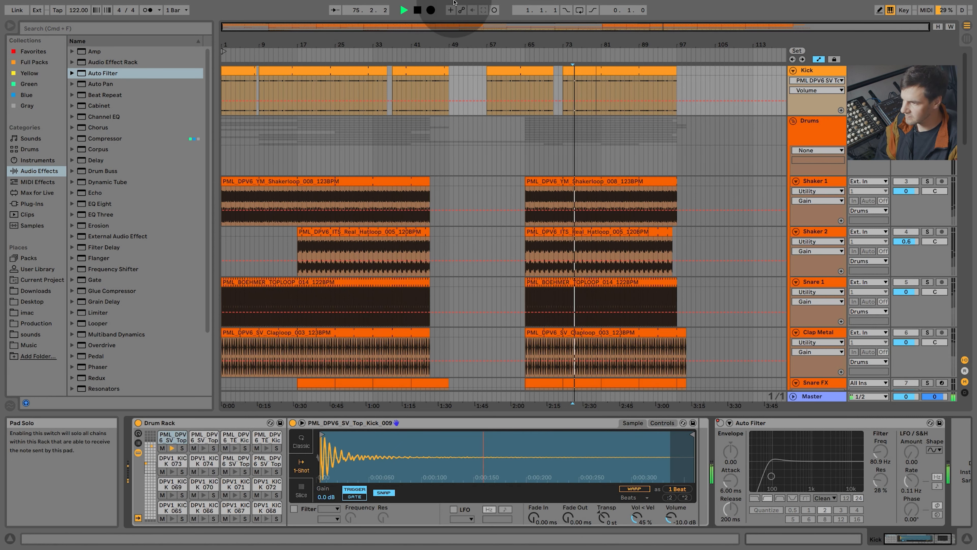
{"action": "key", "text": "space"}
{"action": "left_click", "coordinate": [927, 71]}
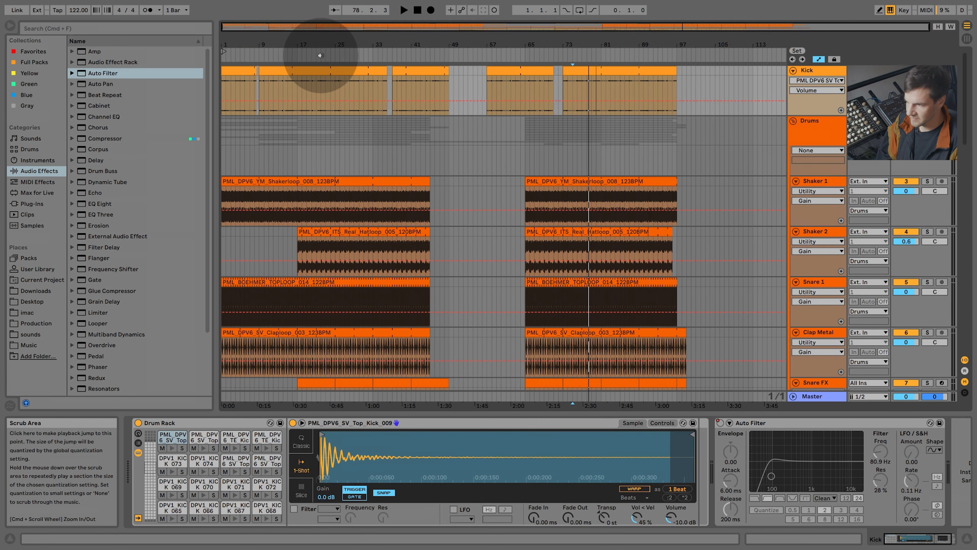
Select the Drums group and examine its shaker, snare, clap, hat and top loop tracks
{"action": "left_click", "coordinate": [809, 129]}
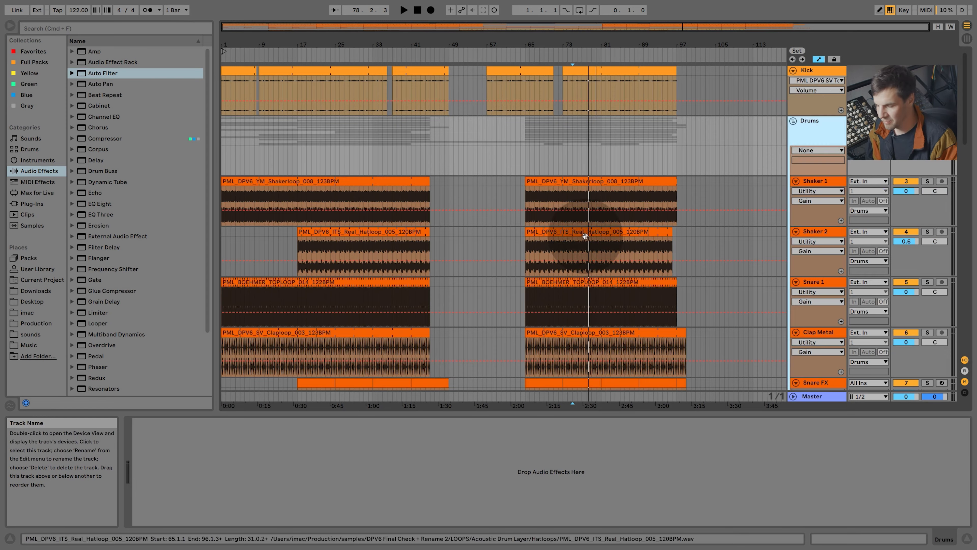
{"action": "scroll", "coordinate": [799, 180], "scroll_direction": "down", "scroll_amount": 8}
{"action": "scroll", "coordinate": [677, 303], "scroll_direction": "up", "scroll_amount": 6}
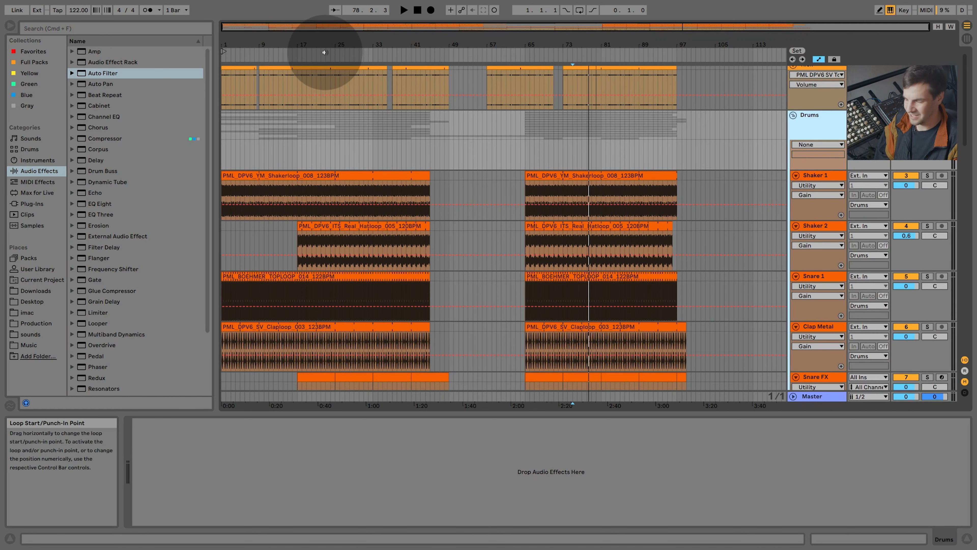
{"action": "scroll", "coordinate": [448, 281], "scroll_direction": "down", "scroll_amount": 10}
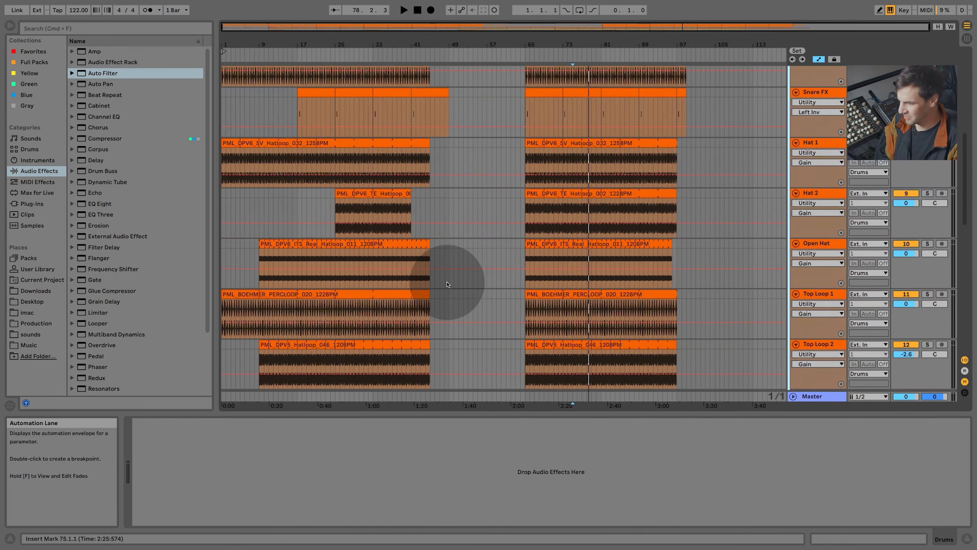
{"action": "scroll", "coordinate": [448, 284], "scroll_direction": "up", "scroll_amount": 3}
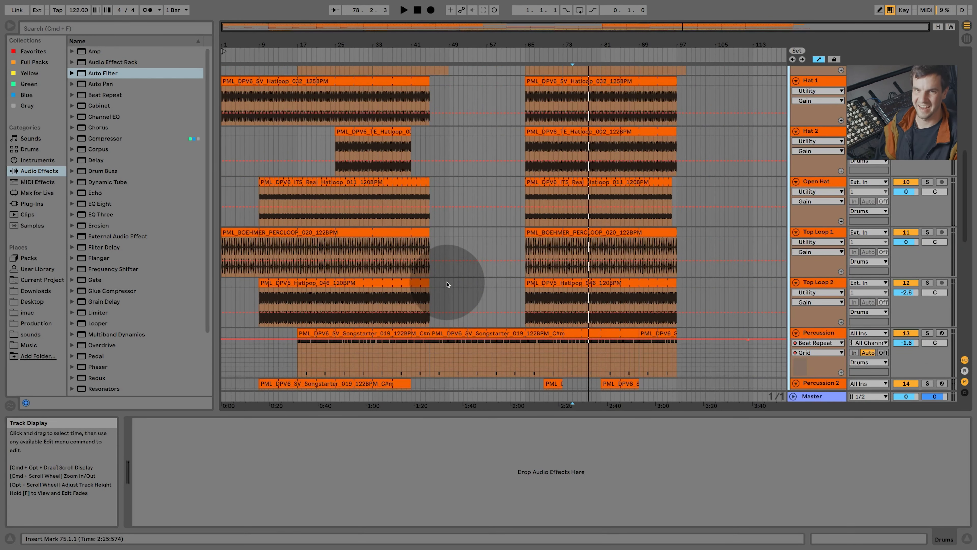
{"action": "scroll", "coordinate": [498, 275], "scroll_direction": "up", "scroll_amount": 10}
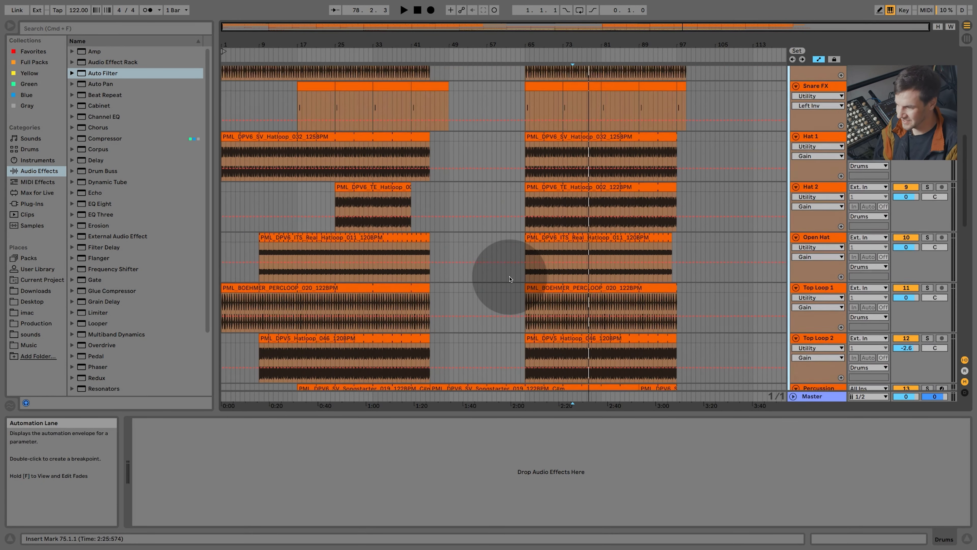
{"action": "scroll", "coordinate": [509, 278], "scroll_direction": "up", "scroll_amount": 12}
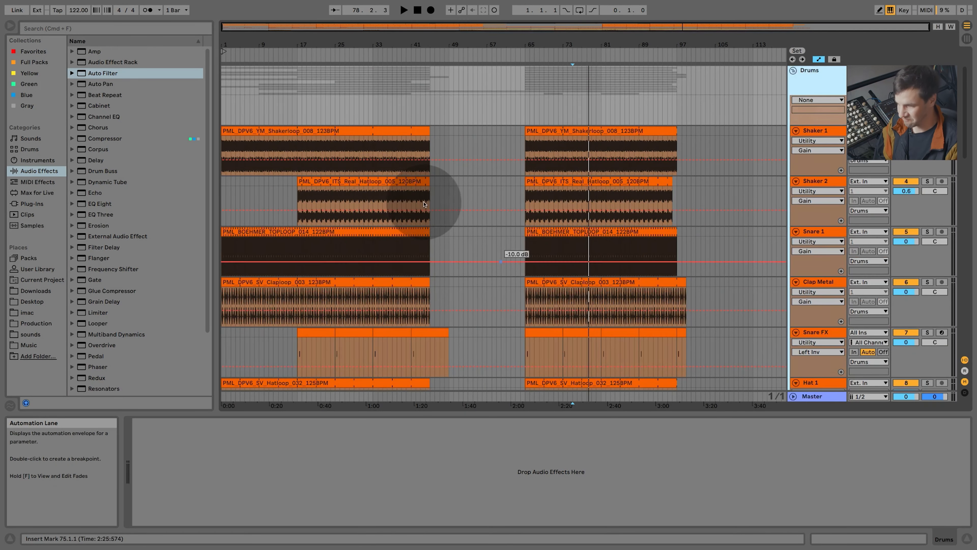
Display the Snare 1 track's devices and play the arrangement from about bar 25
{"action": "left_click", "coordinate": [468, 232]}
{"action": "scroll", "coordinate": [822, 309], "scroll_direction": "up", "scroll_amount": 1}
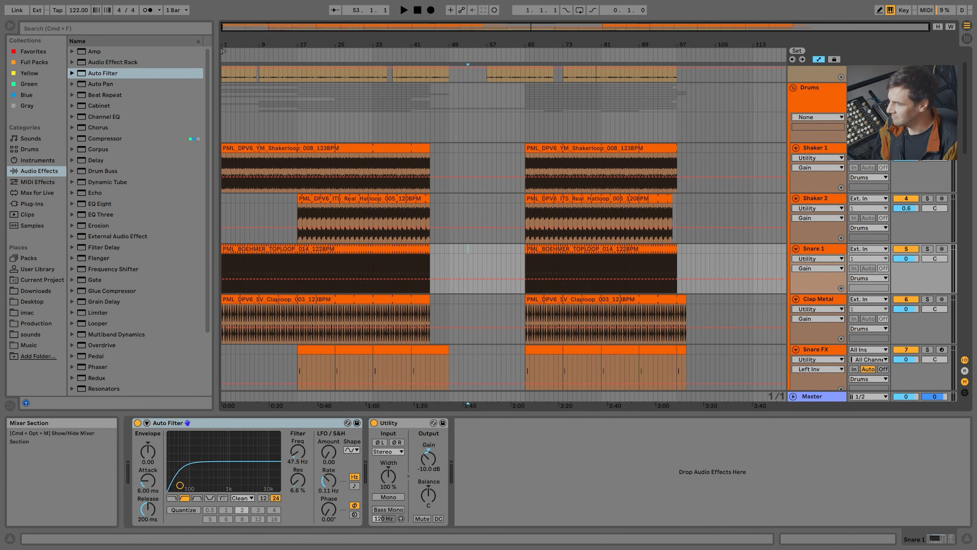
{"action": "left_click", "coordinate": [338, 53]}
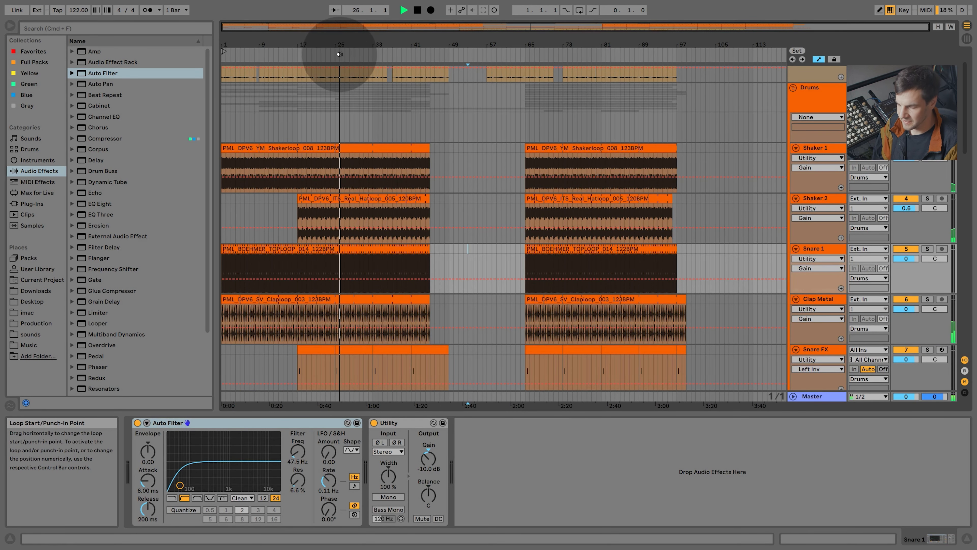
{"action": "left_click", "coordinate": [835, 286]}
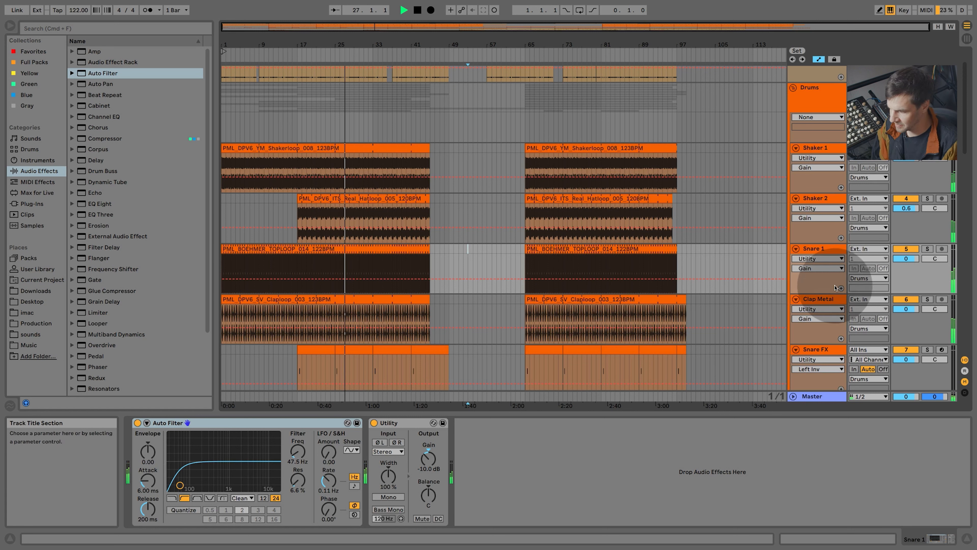
Replay the section from about bar 25, check the clap and hat tracks, and stop playback
{"action": "left_click_drag", "start_coordinate": [385, 57], "coordinate": [336, 56]}
{"action": "left_click", "coordinate": [337, 57]}
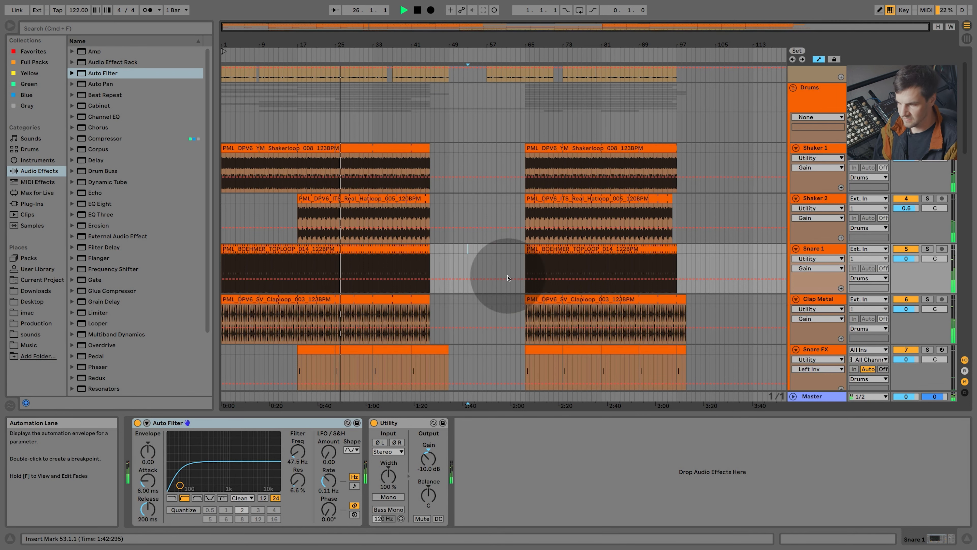
{"action": "scroll", "coordinate": [426, 306], "scroll_direction": "down", "scroll_amount": 5}
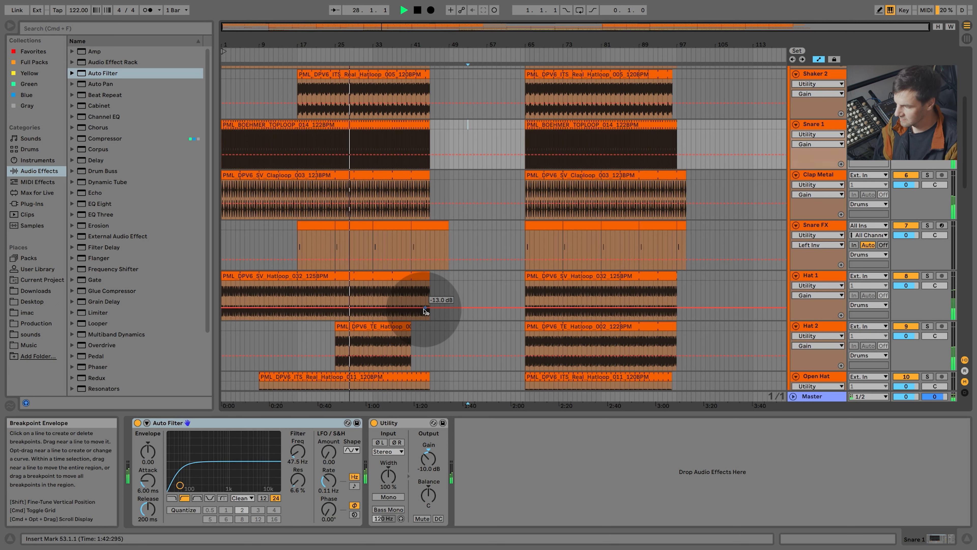
{"action": "key", "text": "space"}
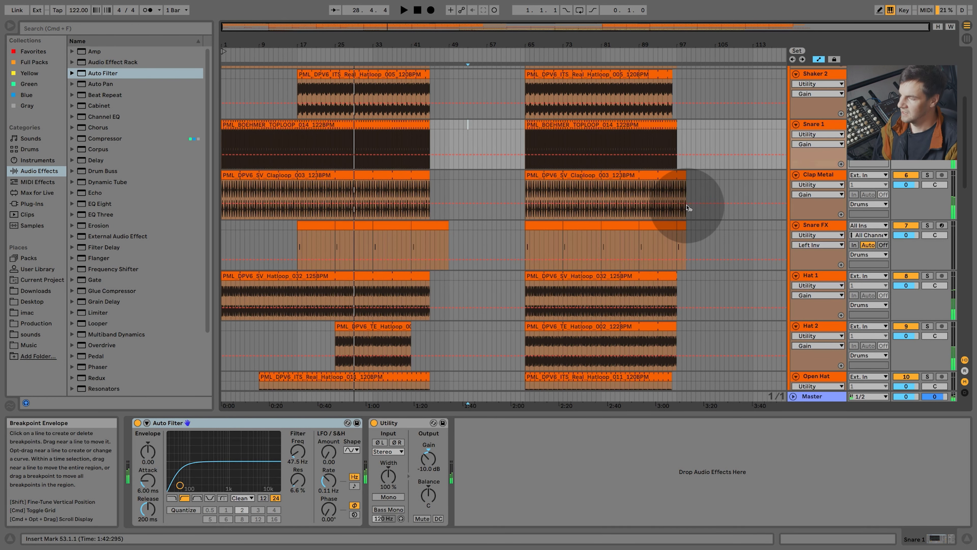
{"action": "scroll", "coordinate": [691, 204], "scroll_direction": "up", "scroll_amount": 4}
{"action": "left_click", "coordinate": [506, 194]}
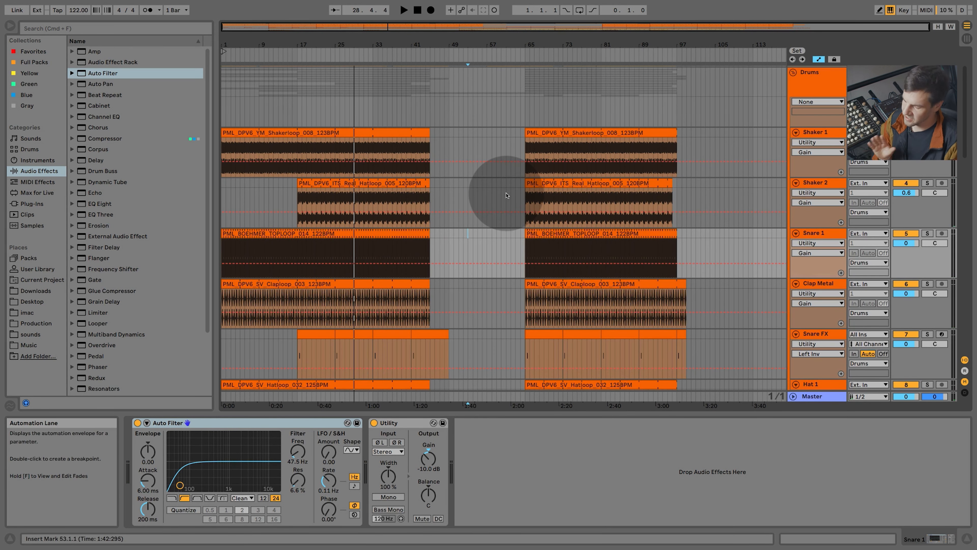
Solo the Shaker 2 track, listen to it around bar 27, and stop playback
{"action": "key", "text": "space"}
{"action": "left_click", "coordinate": [926, 183]}
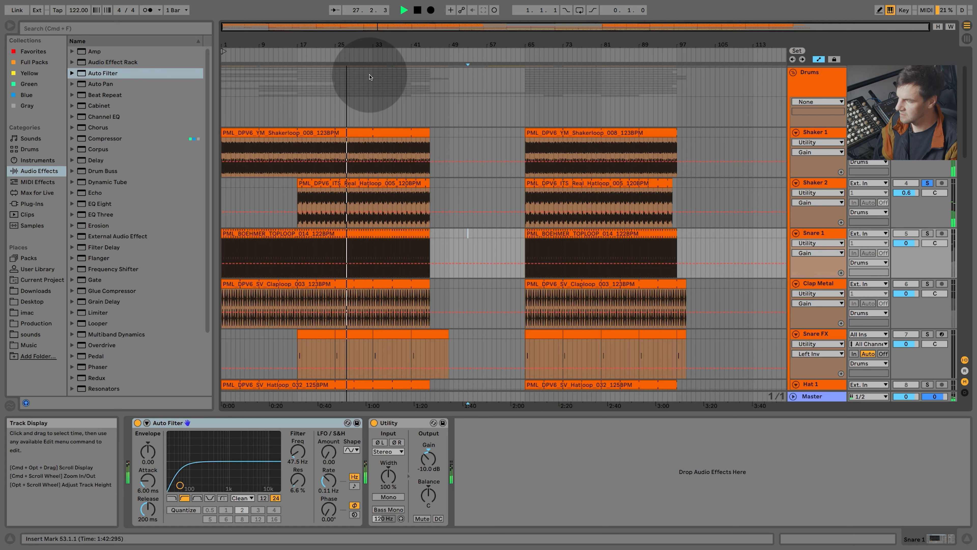
{"action": "left_click", "coordinate": [557, 179]}
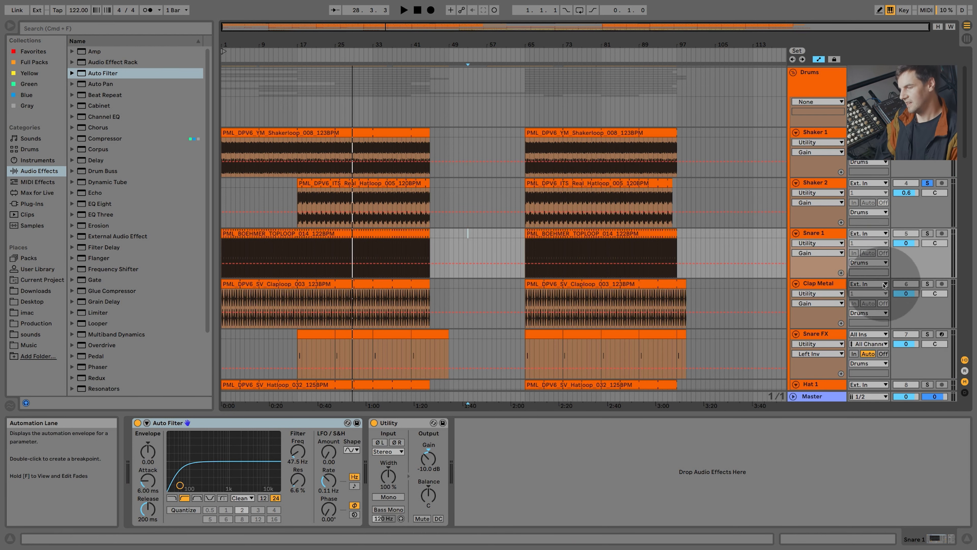
Select the Drums group, listen to the full drum section from about bar 21, and stop playback
{"action": "scroll", "coordinate": [884, 285], "scroll_direction": "up", "scroll_amount": 2}
{"action": "left_click", "coordinate": [801, 151]}
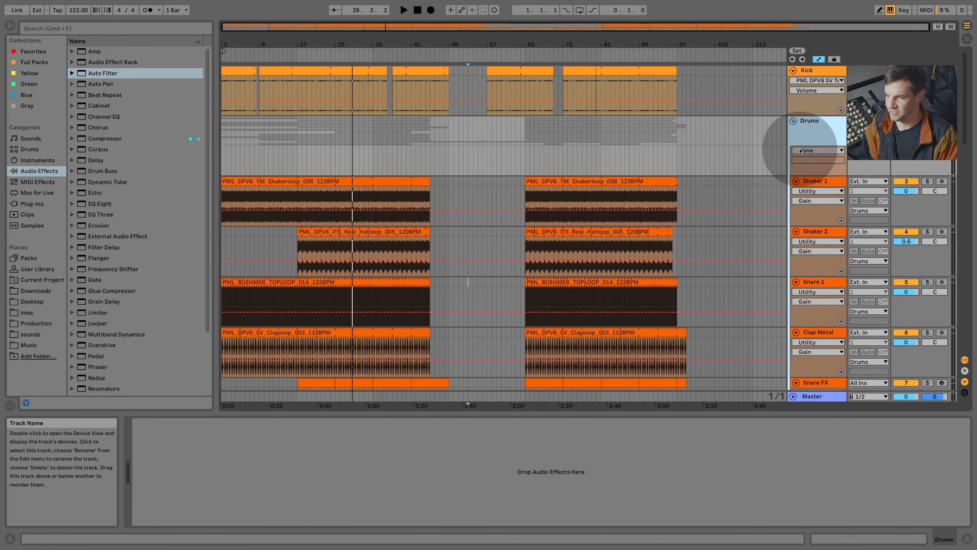
{"action": "left_click", "coordinate": [928, 121]}
{"action": "left_click", "coordinate": [321, 52]}
{"action": "scroll", "coordinate": [449, 345], "scroll_direction": "down", "scroll_amount": 4}
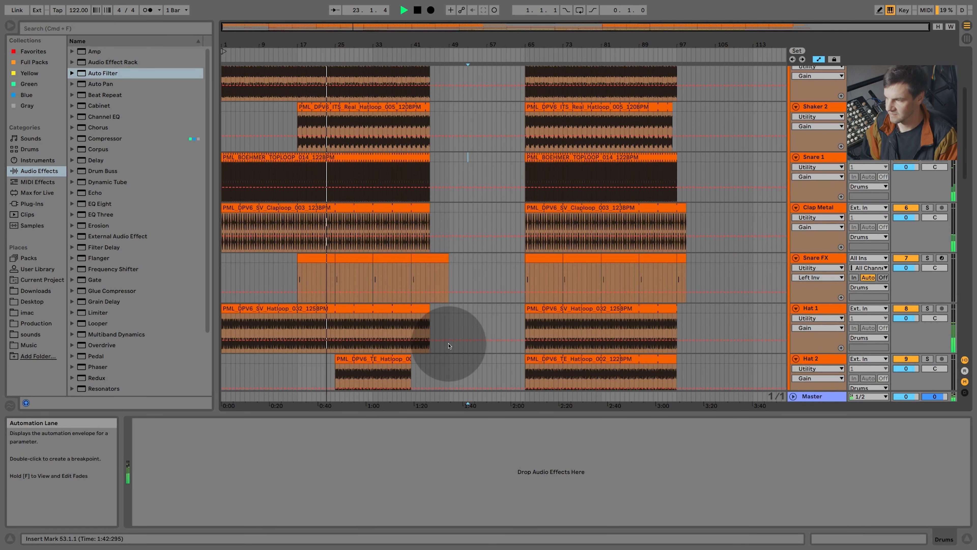
{"action": "scroll", "coordinate": [449, 345], "scroll_direction": "up", "scroll_amount": 4}
{"action": "key", "text": "space"}
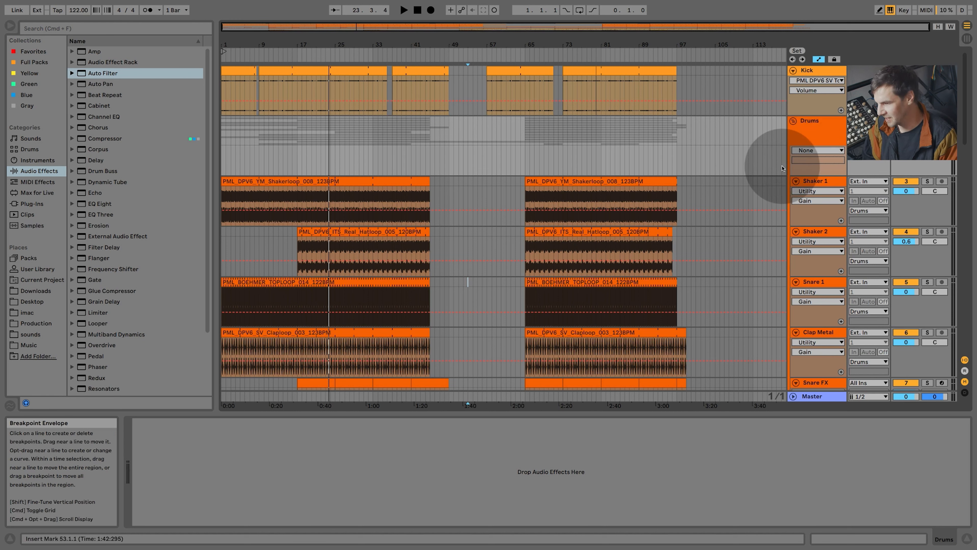
Select the Drums group and examine its loops from Shaker 1 down to Top Loop 1
{"action": "left_click", "coordinate": [807, 132]}
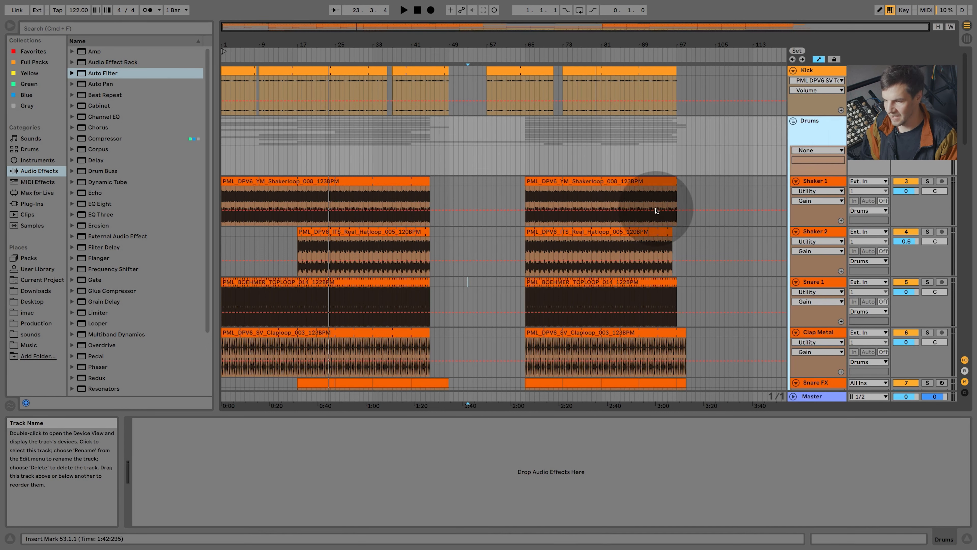
{"action": "scroll", "coordinate": [538, 277], "scroll_direction": "down", "scroll_amount": 4}
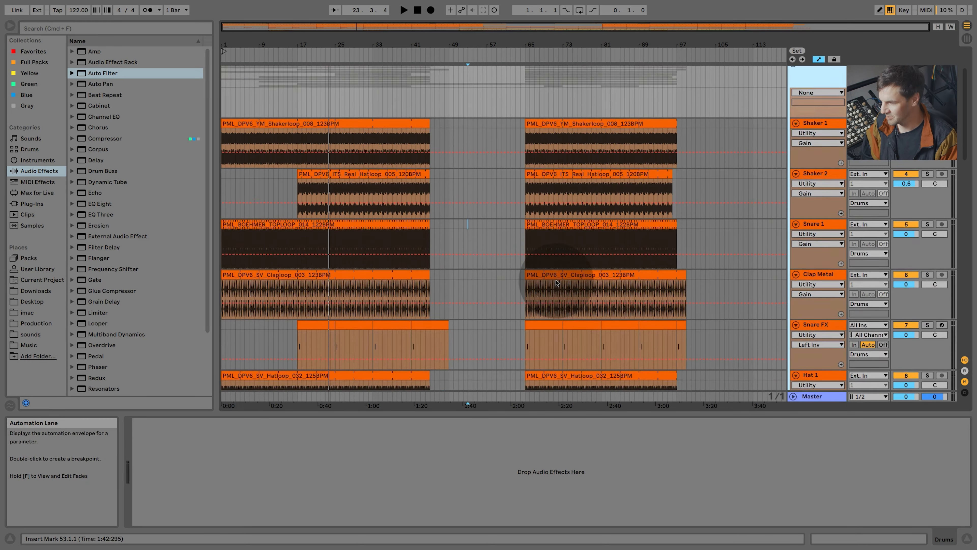
{"action": "scroll", "coordinate": [562, 280], "scroll_direction": "up", "scroll_amount": 4}
{"action": "scroll", "coordinate": [808, 327], "scroll_direction": "down", "scroll_amount": 3}
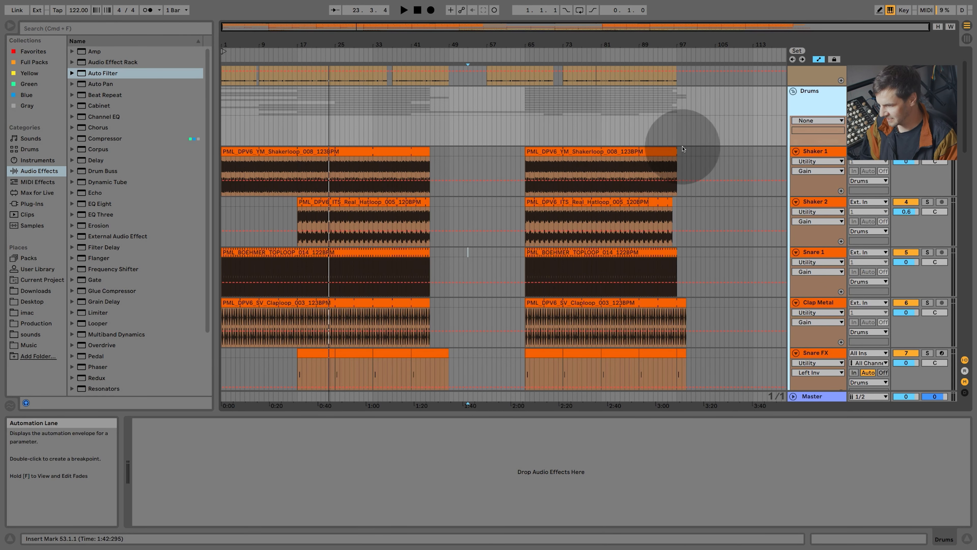
{"action": "scroll", "coordinate": [436, 318], "scroll_direction": "down", "scroll_amount": 5}
{"action": "scroll", "coordinate": [434, 328], "scroll_direction": "down", "scroll_amount": 4}
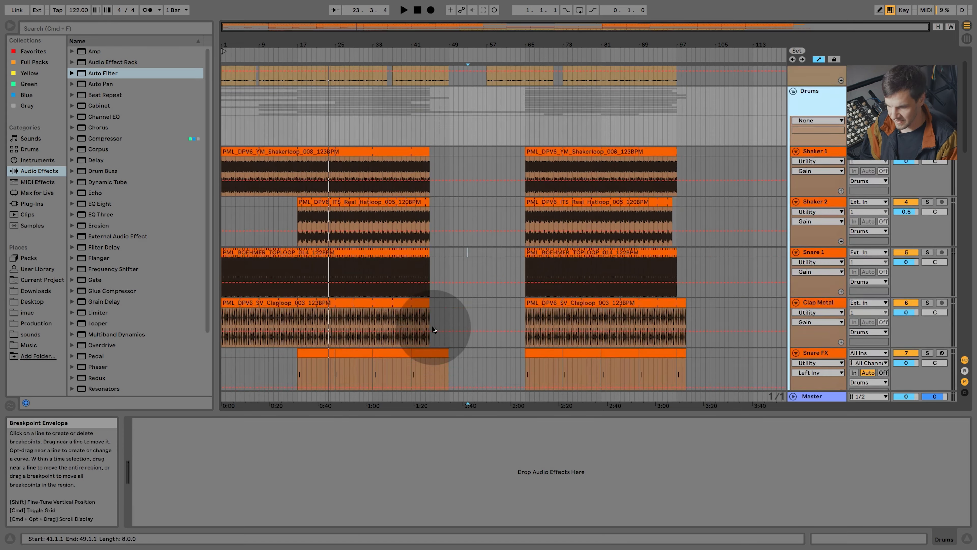
{"action": "scroll", "coordinate": [434, 328], "scroll_direction": "down", "scroll_amount": 8}
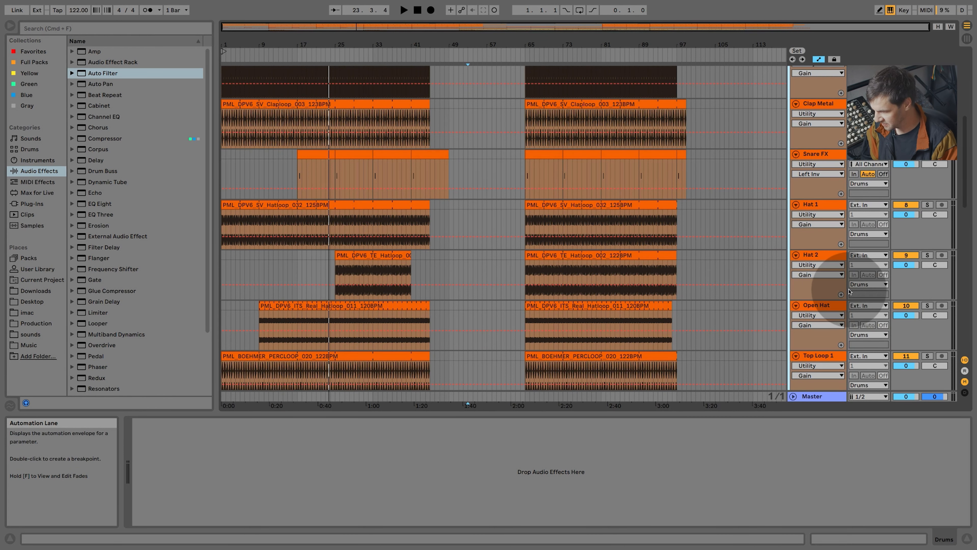
{"action": "scroll", "coordinate": [868, 277], "scroll_direction": "up", "scroll_amount": 17}
Listen to the drum section from about bar 19 and review how the shaker, snare, clap and hat tracks are layered
{"action": "key", "text": "space"}
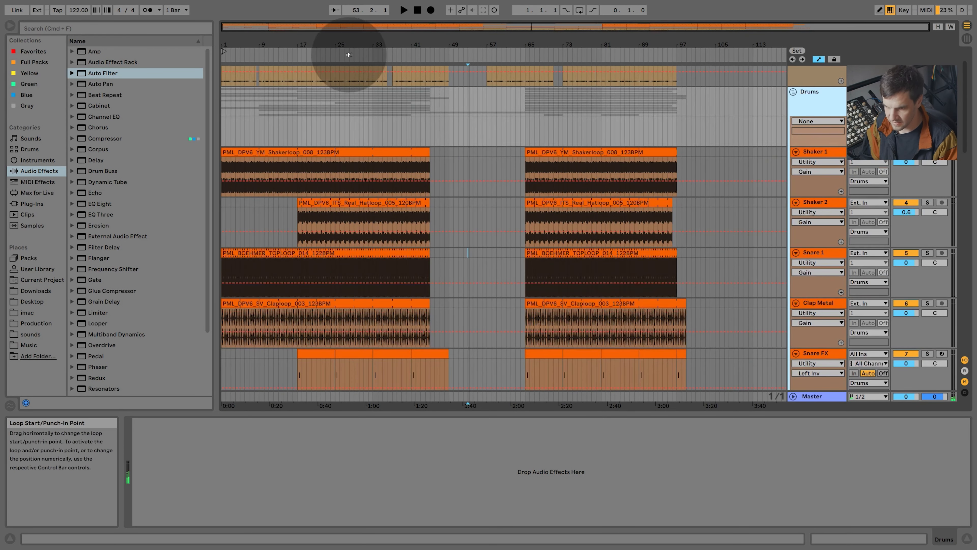
{"action": "left_click", "coordinate": [309, 54]}
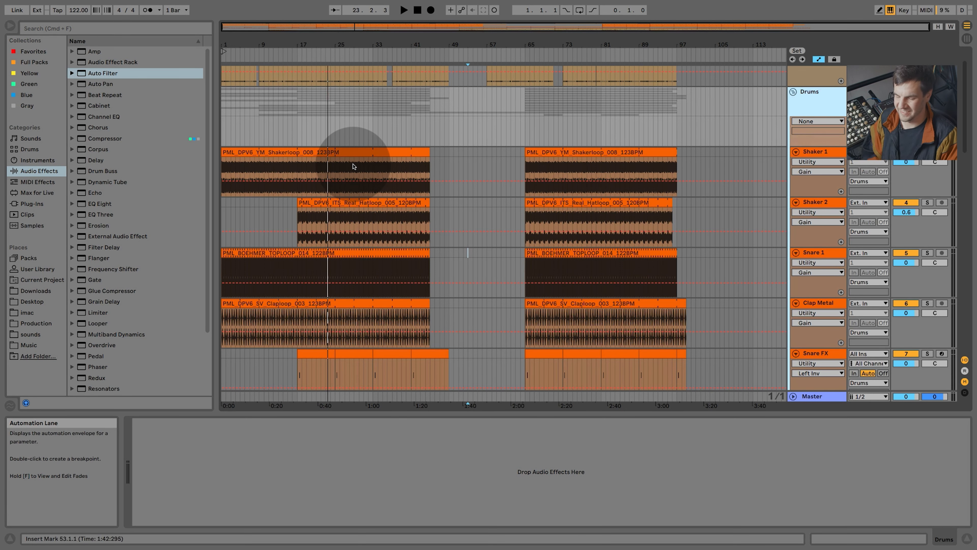
{"action": "scroll", "coordinate": [392, 269], "scroll_direction": "down", "scroll_amount": 3}
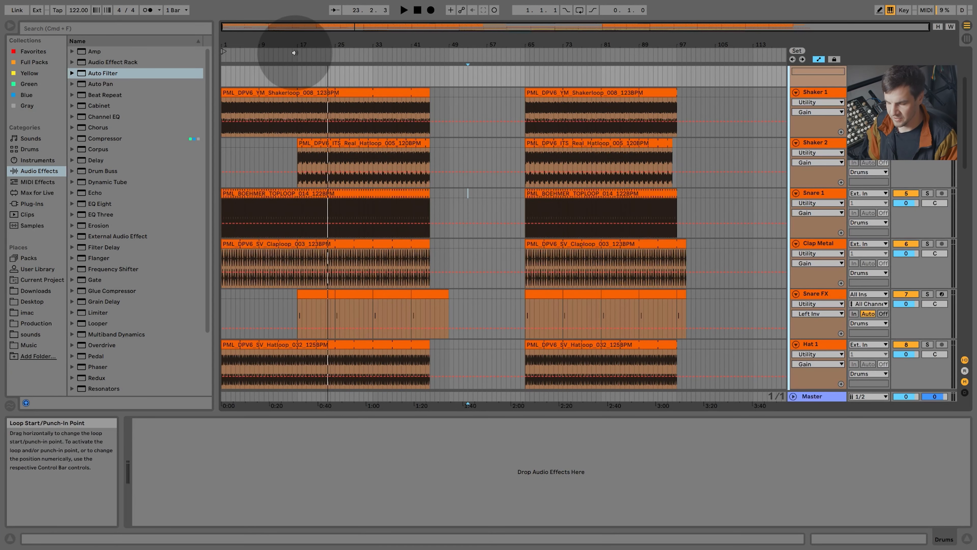
{"action": "scroll", "coordinate": [304, 77], "scroll_direction": "up", "scroll_amount": 5}
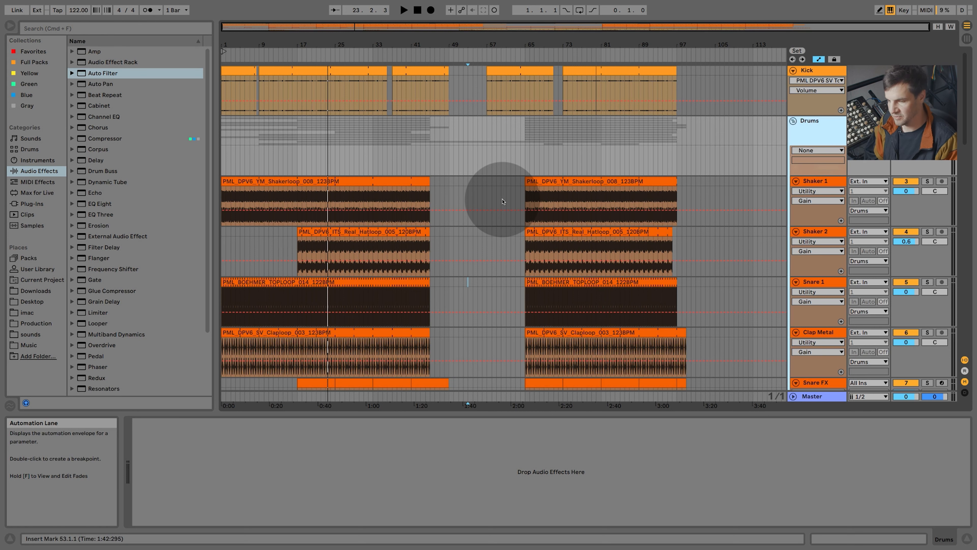
{"action": "scroll", "coordinate": [408, 268], "scroll_direction": "down", "scroll_amount": 2}
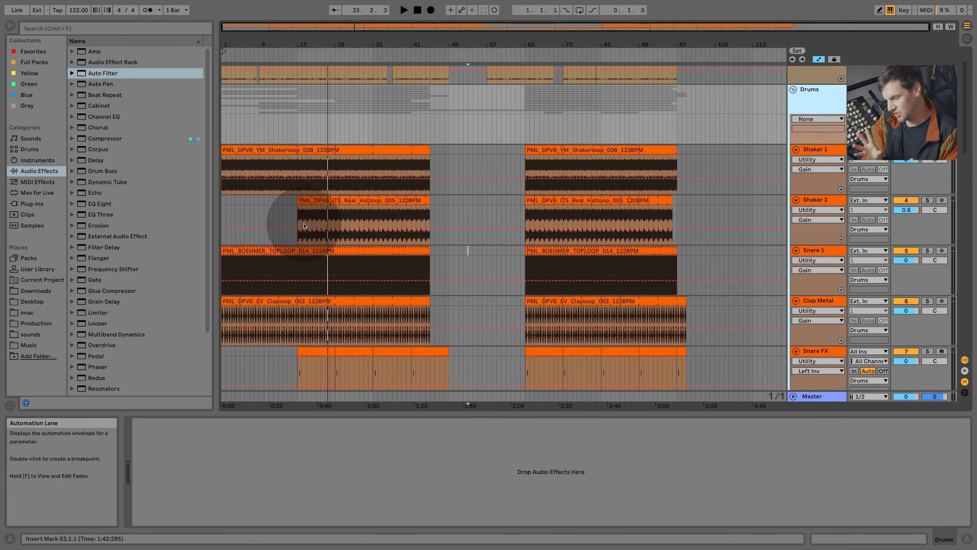
{"action": "scroll", "coordinate": [491, 262], "scroll_direction": "down", "scroll_amount": 3}
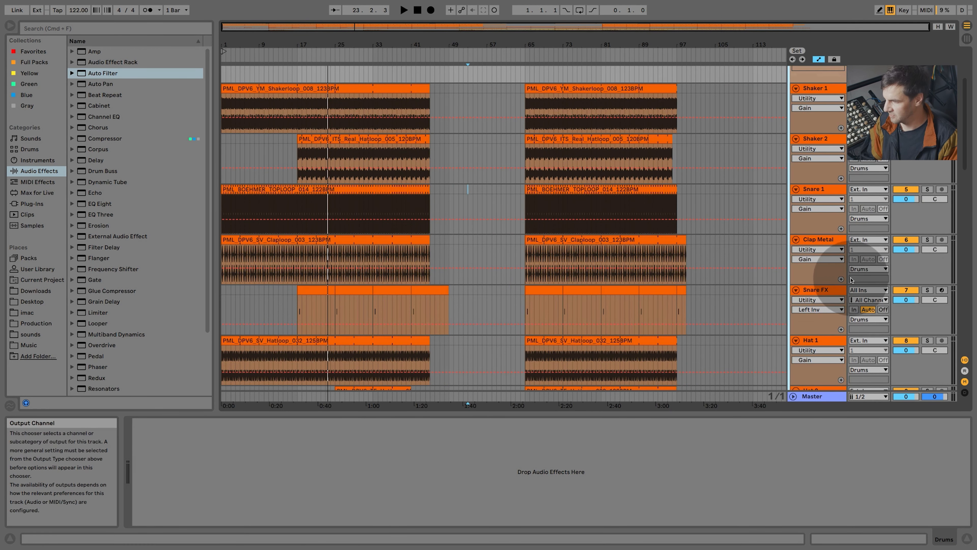
{"action": "scroll", "coordinate": [861, 273], "scroll_direction": "up", "scroll_amount": 3}
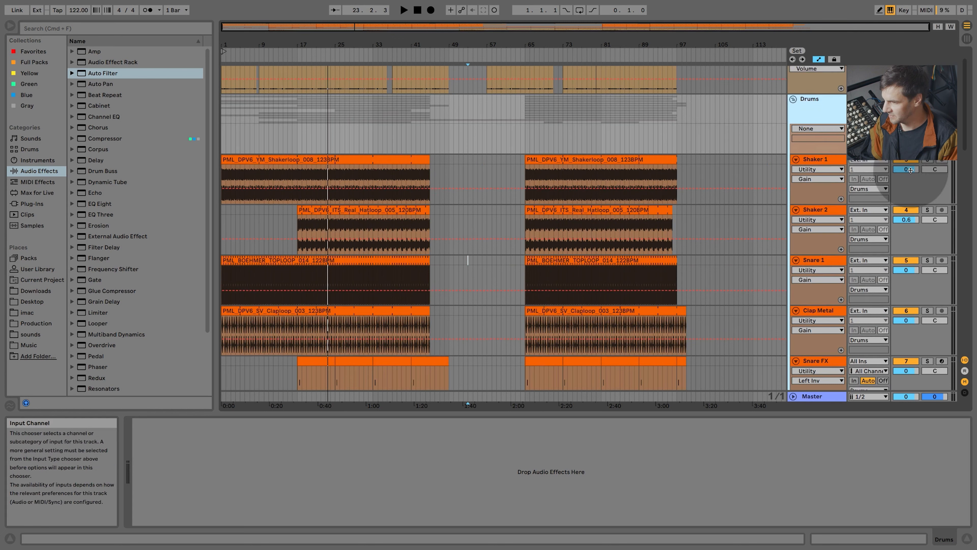
Solo the Clap Metal track, play it from about bar 19, and display its devices
{"action": "left_click", "coordinate": [308, 49]}
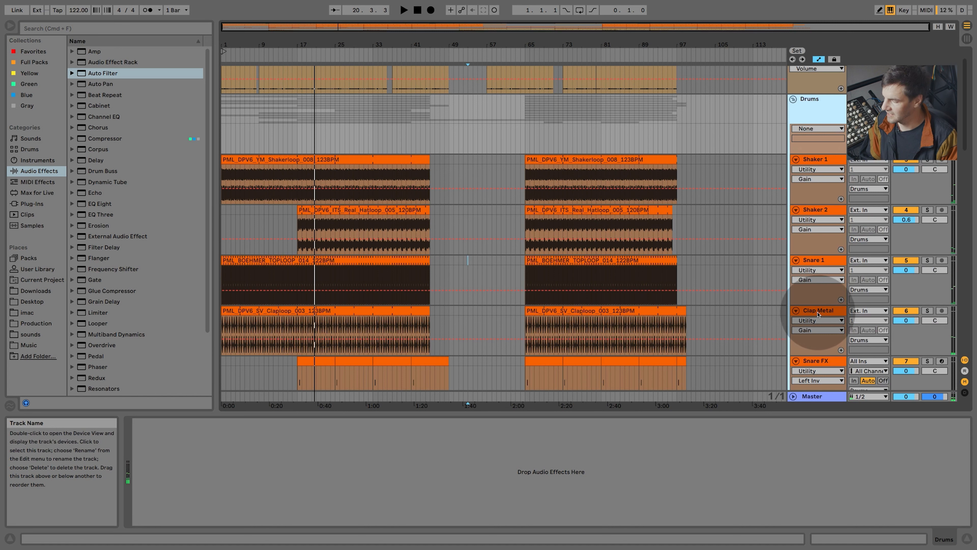
{"action": "left_click", "coordinate": [927, 311]}
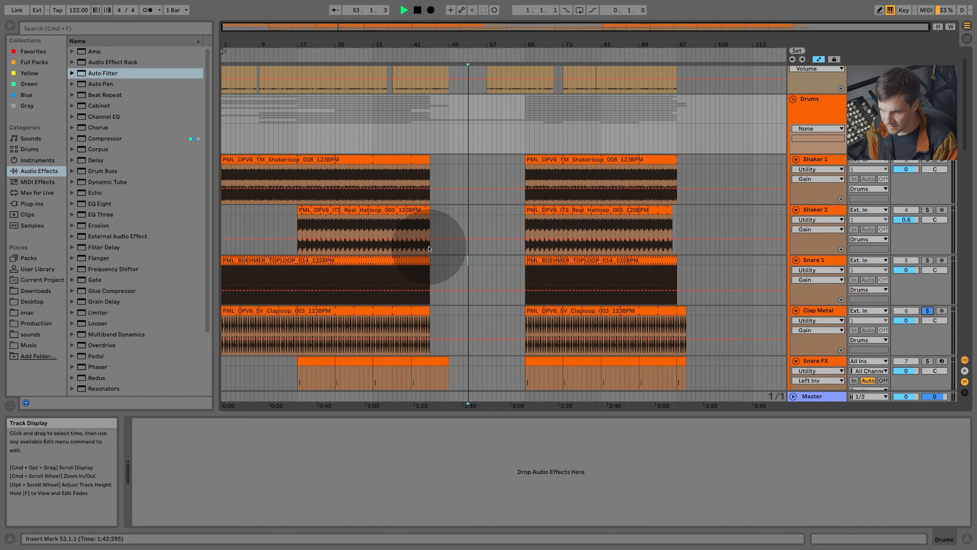
{"action": "left_click", "coordinate": [307, 55]}
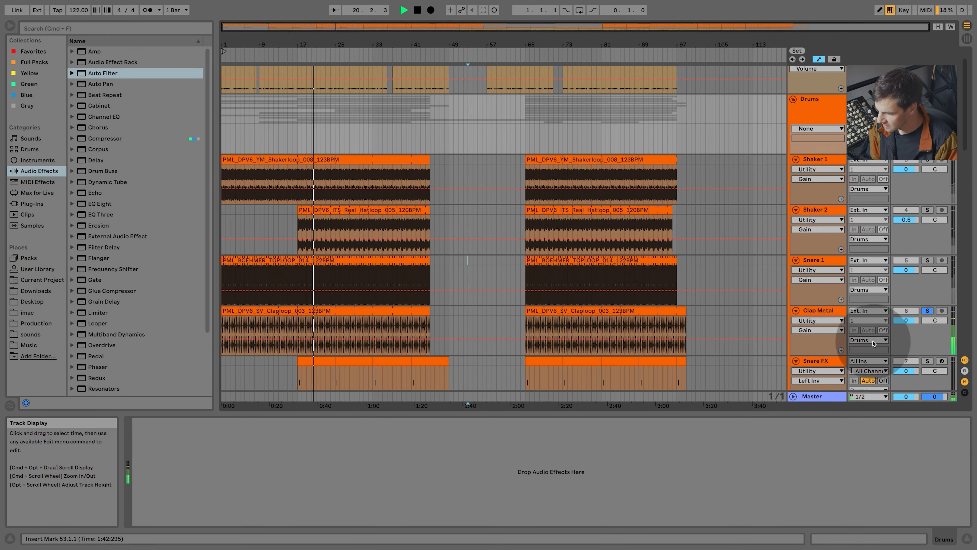
{"action": "left_click", "coordinate": [821, 311]}
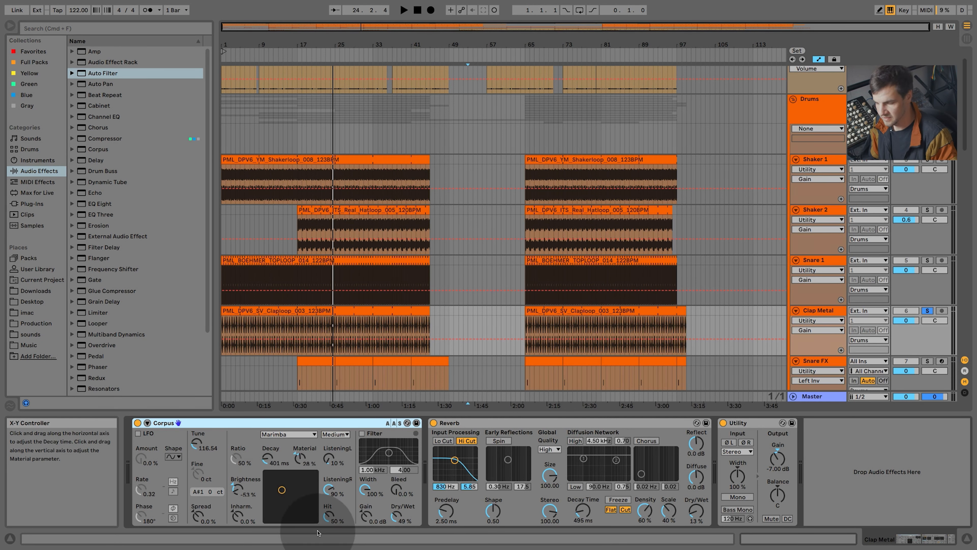
Examine Clap Metal's Corpus, Reverb and Utility devices and compare the track with the neighbouring snare and hat tracks
{"action": "scroll", "coordinate": [420, 285], "scroll_direction": "down", "scroll_amount": 4}
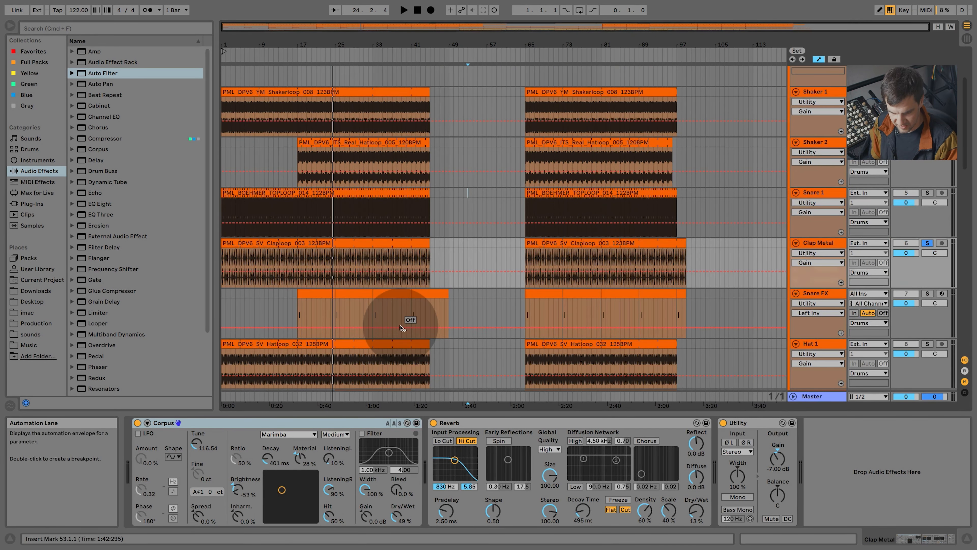
{"action": "scroll", "coordinate": [403, 322], "scroll_direction": "down", "scroll_amount": 1}
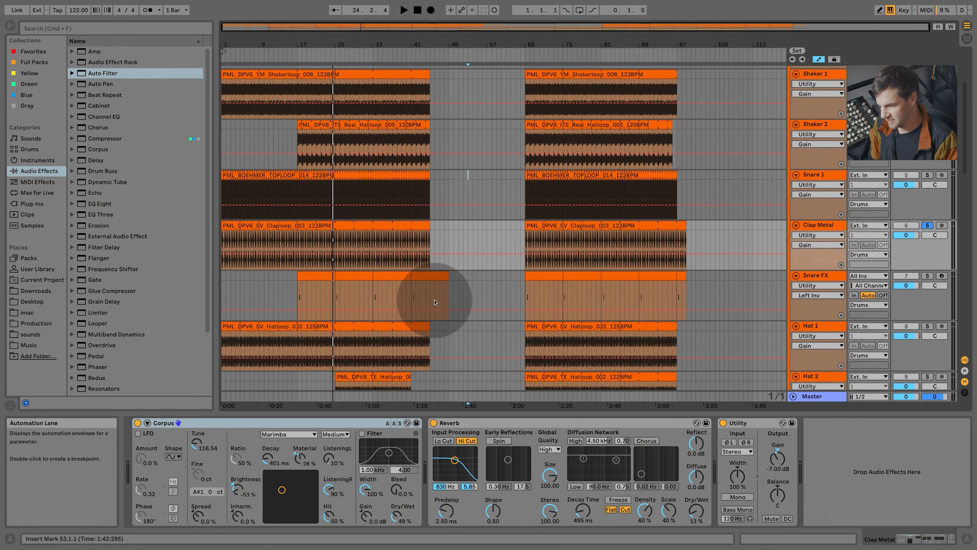
{"action": "scroll", "coordinate": [484, 279], "scroll_direction": "up", "scroll_amount": 5}
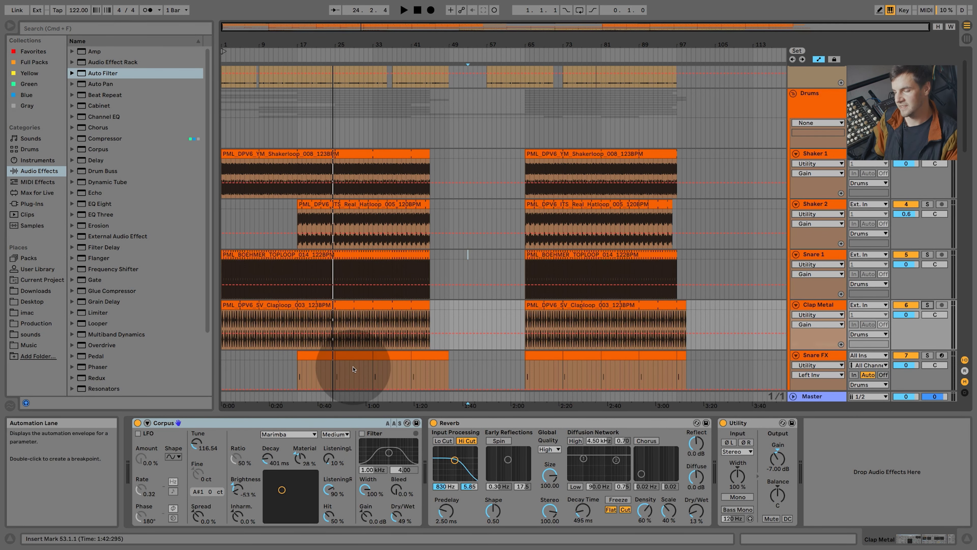
{"action": "scroll", "coordinate": [355, 352], "scroll_direction": "down", "scroll_amount": 2}
{"action": "scroll", "coordinate": [354, 352], "scroll_direction": "down", "scroll_amount": 2}
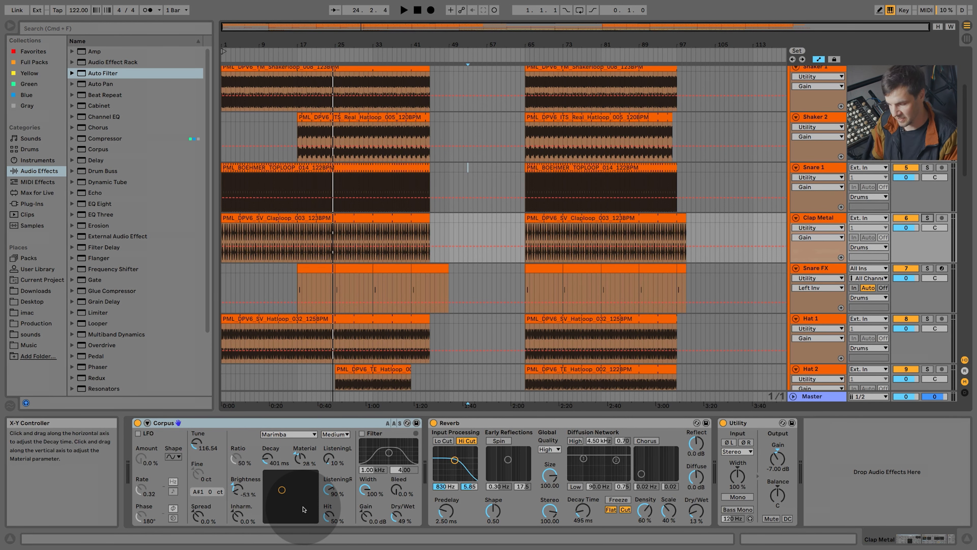
{"action": "scroll", "coordinate": [327, 215], "scroll_direction": "down", "scroll_amount": 5}
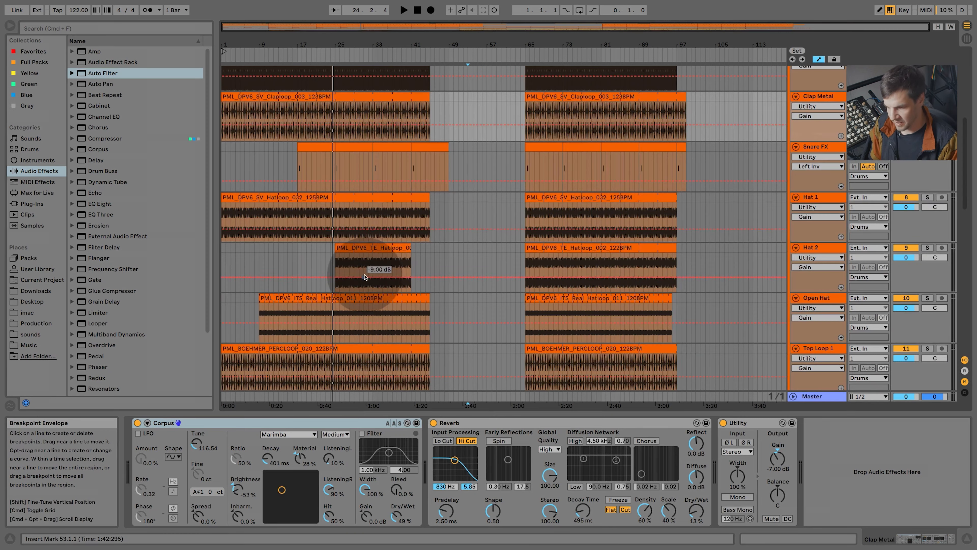
{"action": "scroll", "coordinate": [365, 277], "scroll_direction": "up", "scroll_amount": 5}
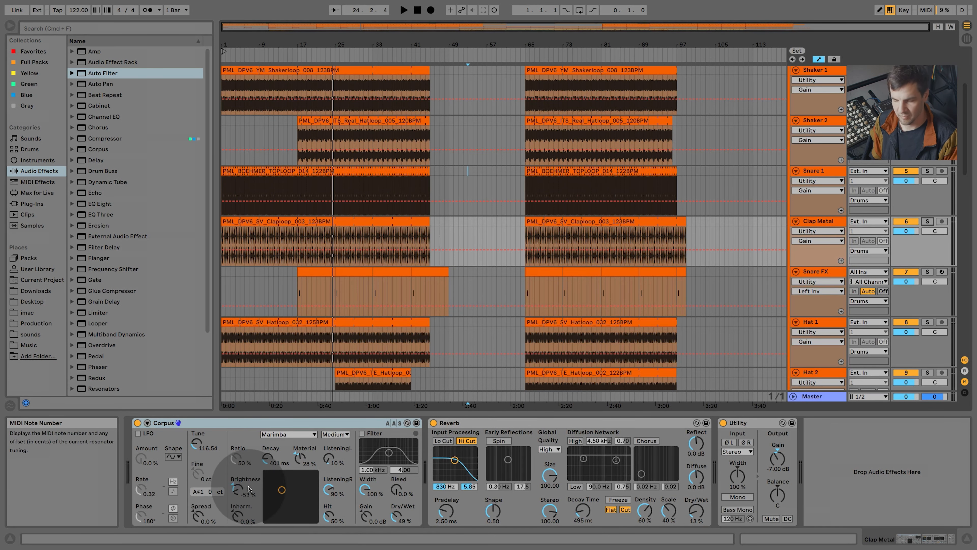
Solo the Percussion 2 track, open its first Songstarter clip at bar 9, and play it
{"action": "scroll", "coordinate": [415, 328], "scroll_direction": "down", "scroll_amount": 3}
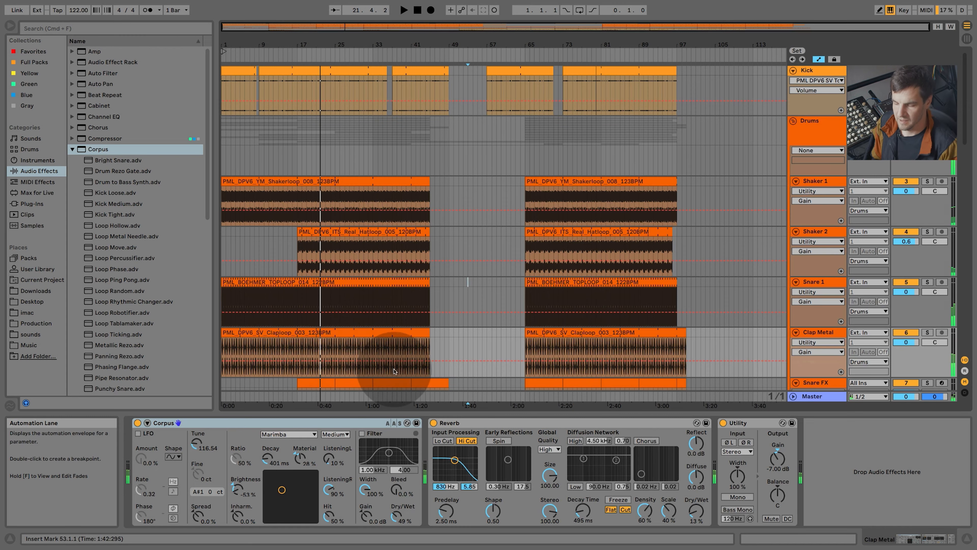
{"action": "scroll", "coordinate": [392, 355], "scroll_direction": "down", "scroll_amount": 3}
{"action": "scroll", "coordinate": [385, 328], "scroll_direction": "down", "scroll_amount": 12}
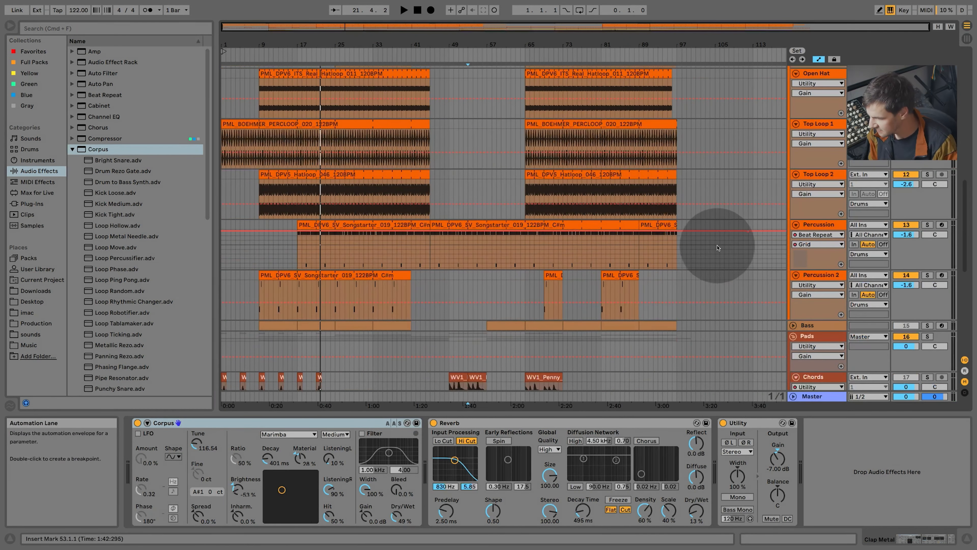
{"action": "left_click", "coordinate": [927, 225]}
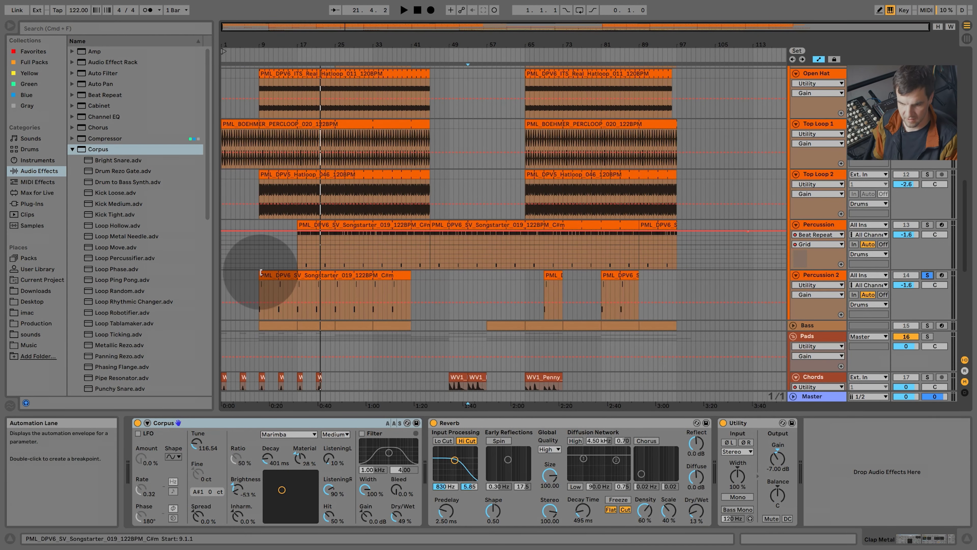
{"action": "double_click", "coordinate": [263, 293]}
{"action": "key", "text": "space"}
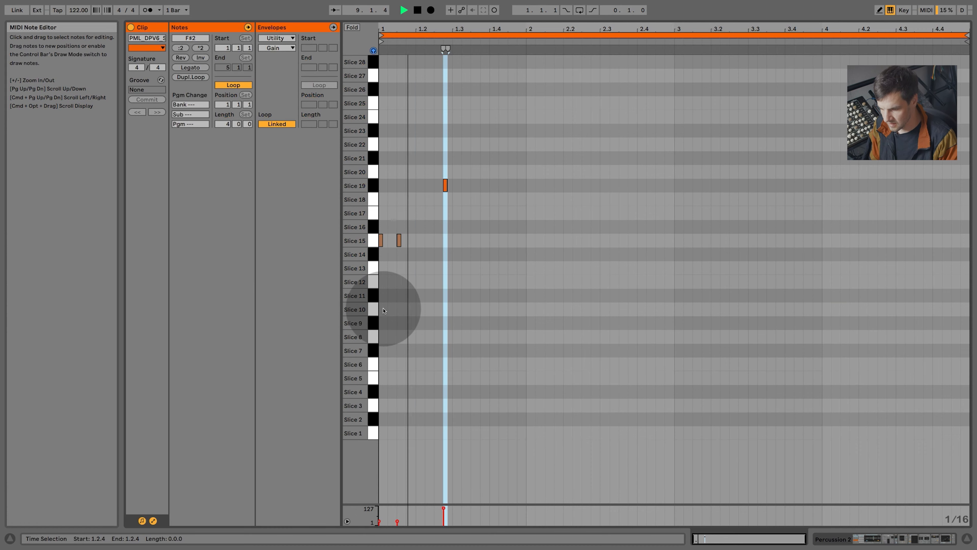
Display Percussion 2's device chain and examine its sliced sample, Corpus, Overdrive, Auto Filter and Spectrum devices
{"action": "left_click", "coordinate": [966, 540]}
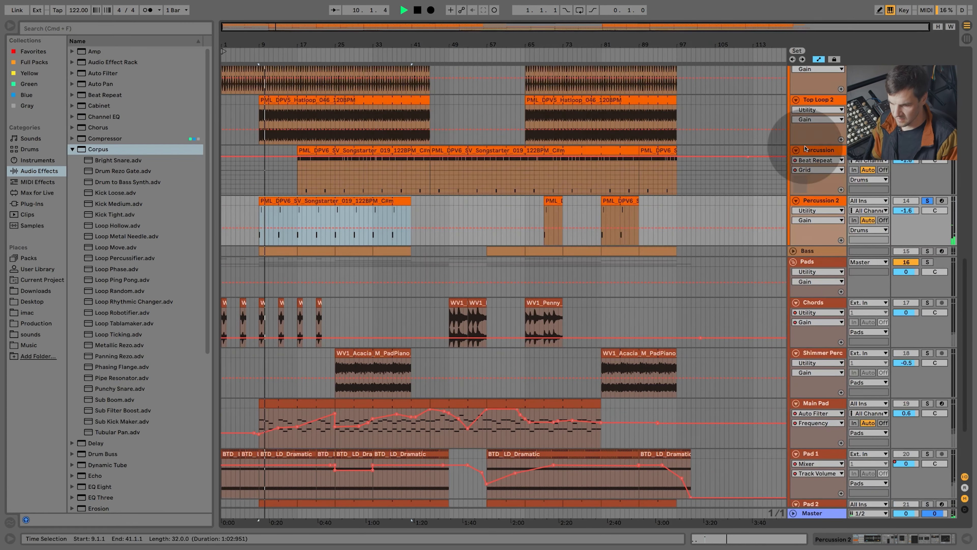
{"action": "double_click", "coordinate": [821, 201]}
{"action": "left_click_drag", "start_coordinate": [862, 547], "coordinate": [893, 547]}
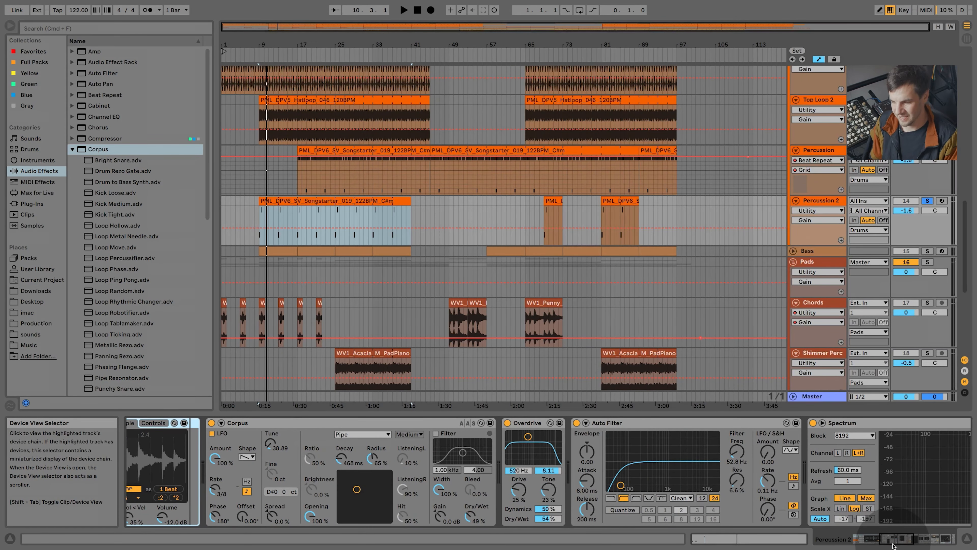
{"action": "left_click_drag", "start_coordinate": [897, 537], "coordinate": [933, 540]}
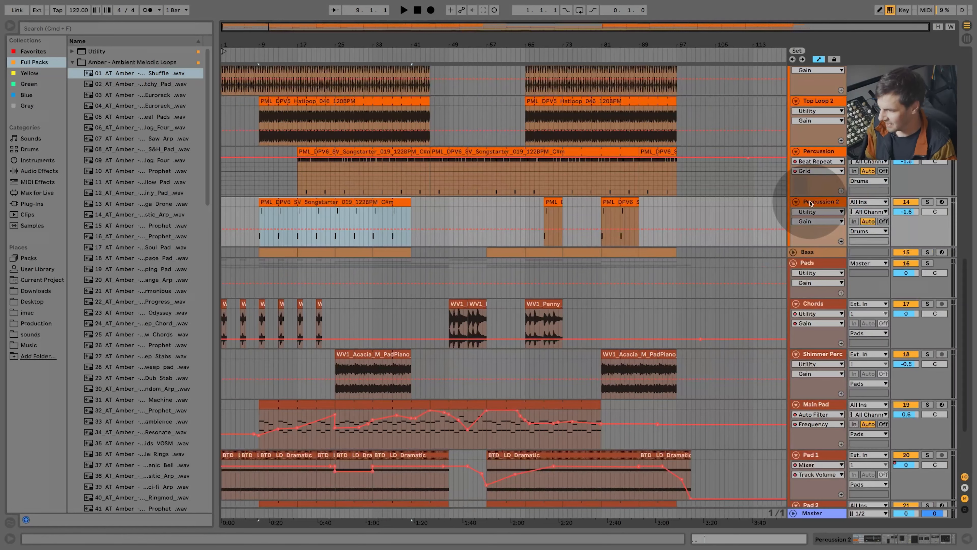
{"action": "left_click", "coordinate": [819, 202]}
{"action": "left_click", "coordinate": [892, 541]}
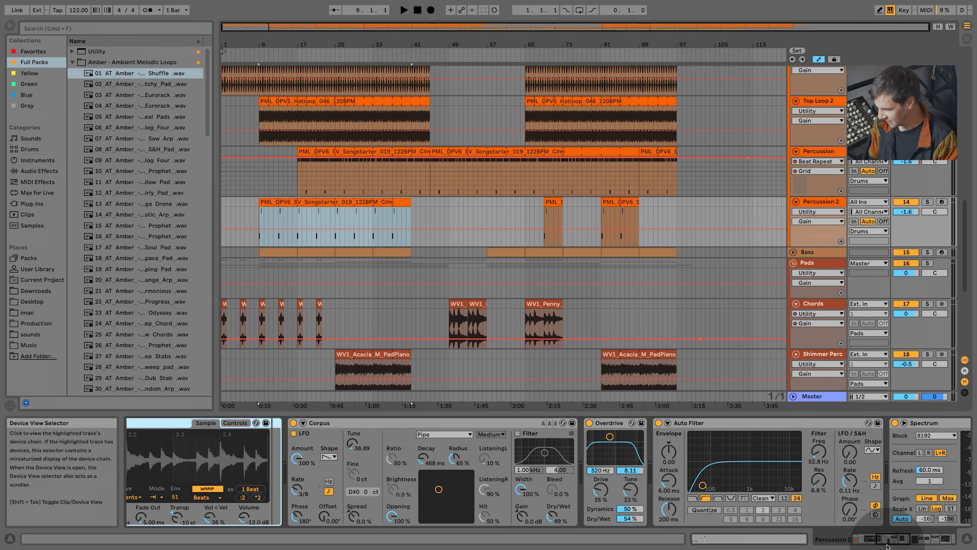
Examine Percussion 2's Reverb, Beat Repeat and EQ Eight devices and play the track soloed from bar 9
{"action": "left_click", "coordinate": [918, 540]}
{"action": "left_click", "coordinate": [918, 542]}
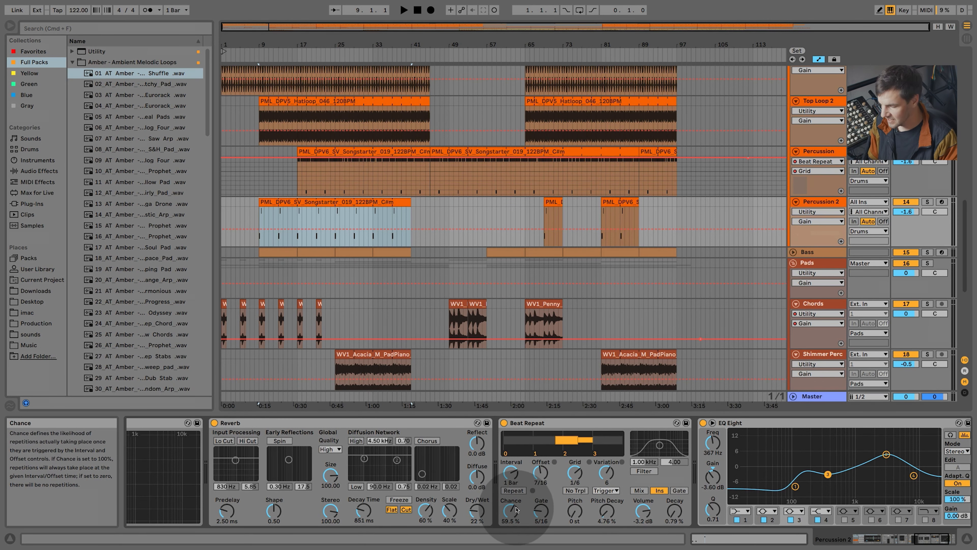
{"action": "left_click", "coordinate": [936, 541]}
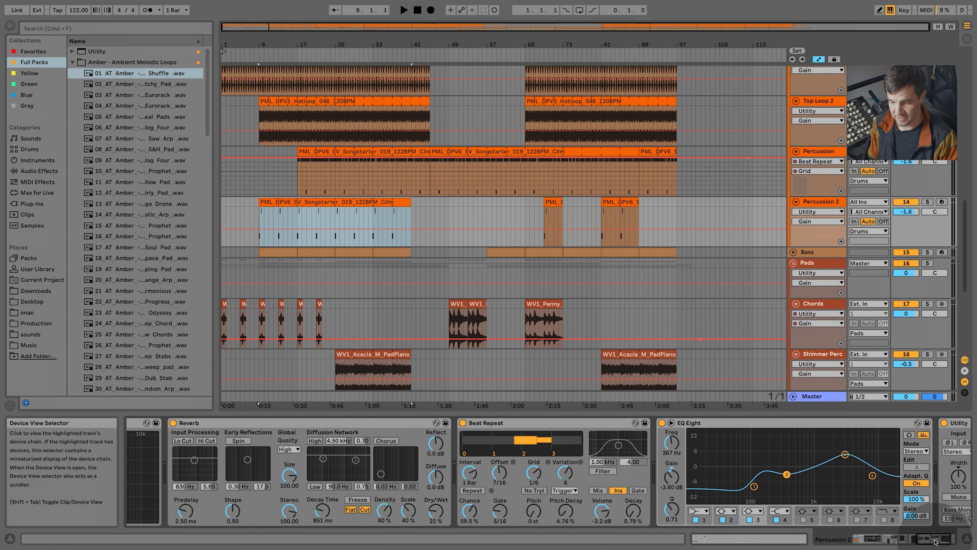
{"action": "left_click_drag", "start_coordinate": [935, 541], "coordinate": [931, 542]}
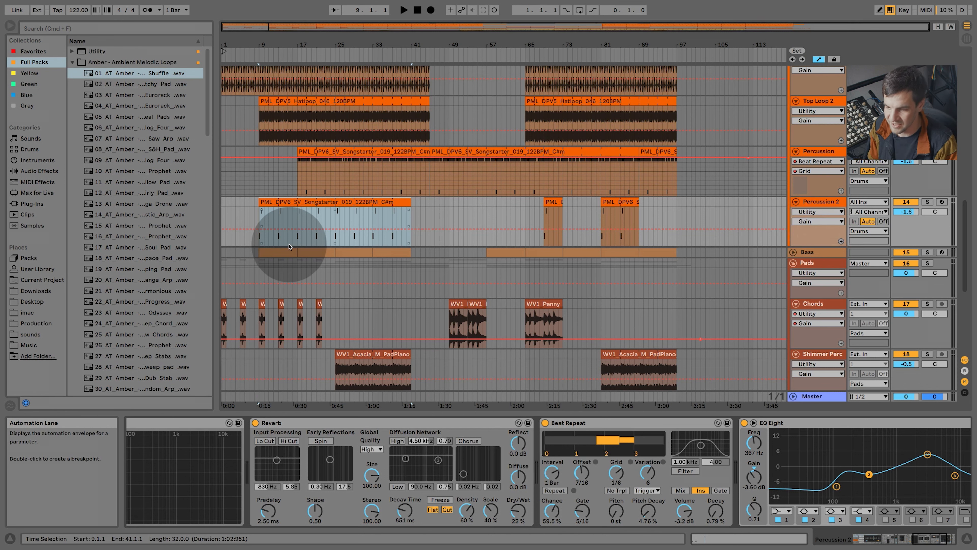
{"action": "left_click", "coordinate": [279, 203]}
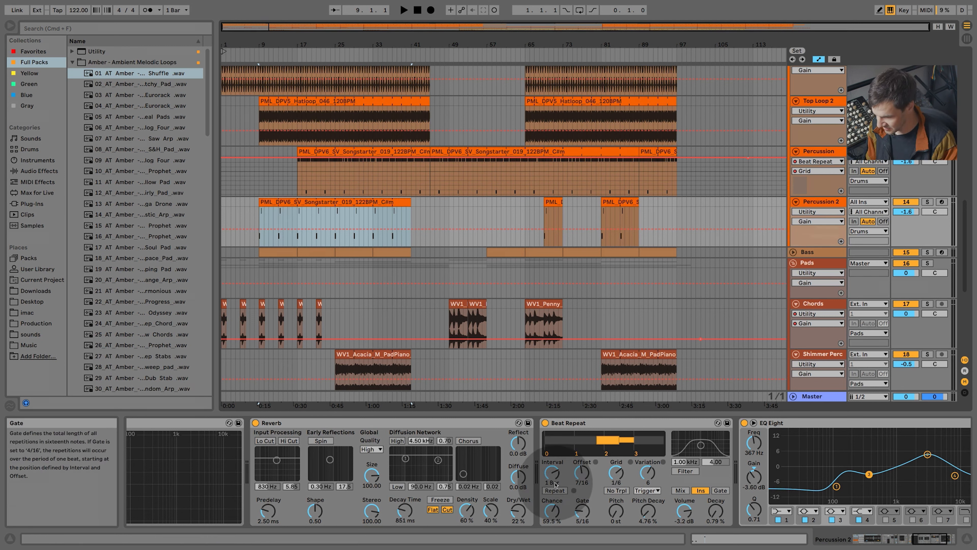
{"action": "mouse_move", "coordinate": [944, 541]}
{"action": "left_mouse_down"}
{"action": "mouse_move", "coordinate": [911, 543]}
{"action": "mouse_move", "coordinate": [958, 541]}
{"action": "mouse_move", "coordinate": [941, 543]}
{"action": "left_mouse_up"}
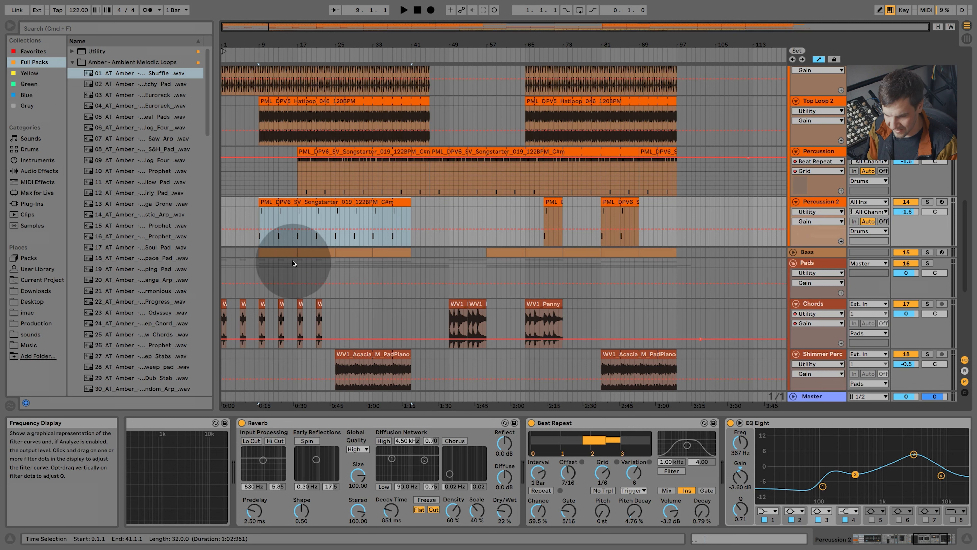
{"action": "key", "text": "space"}
{"action": "left_click", "coordinate": [927, 201]}
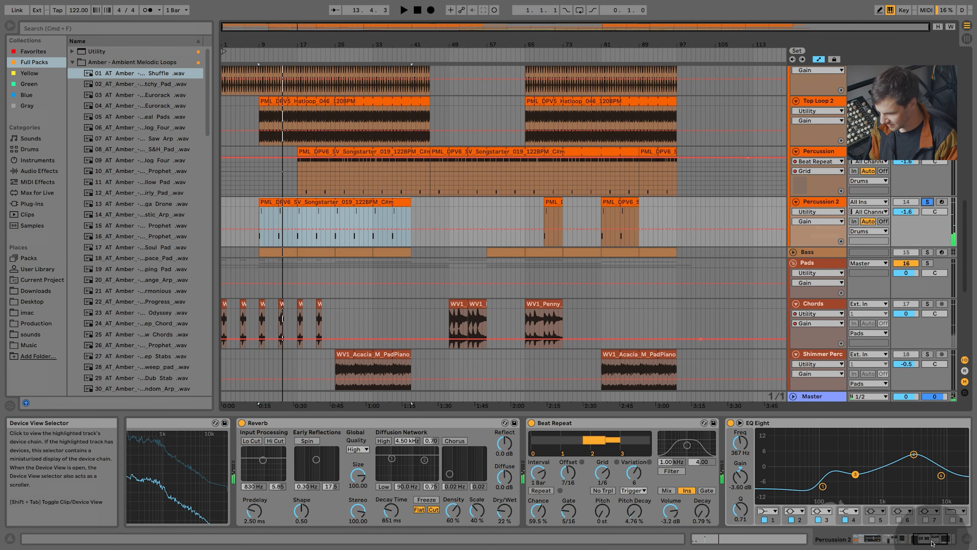
Lengthen the decay of Percussion 2's Corpus to about 12.6 s and play the track to hear the effect
{"action": "left_click", "coordinate": [888, 542]}
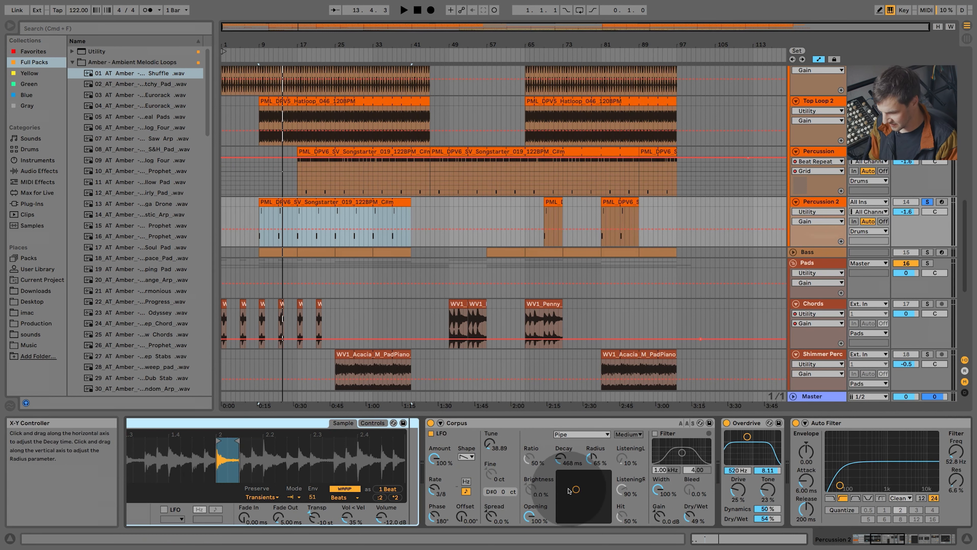
{"action": "left_click_drag", "start_coordinate": [576, 489], "coordinate": [604, 489]}
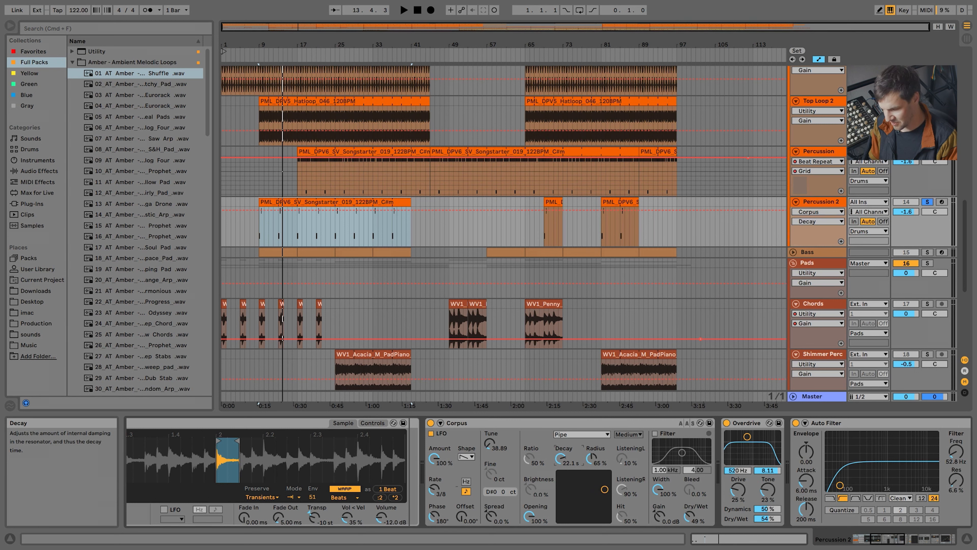
{"action": "left_click", "coordinate": [565, 462]}
{"action": "key", "text": "space"}
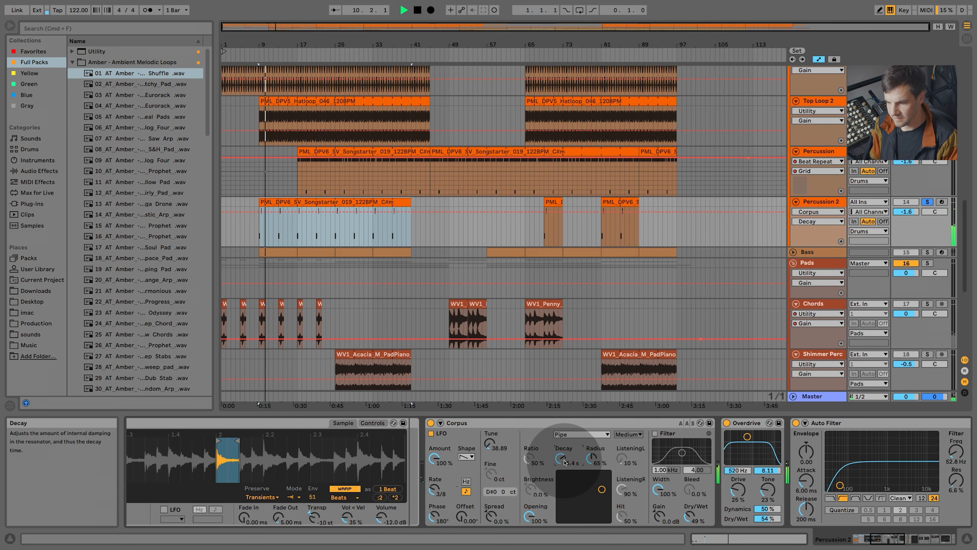
{"action": "left_click_drag", "start_coordinate": [565, 462], "coordinate": [567, 463]}
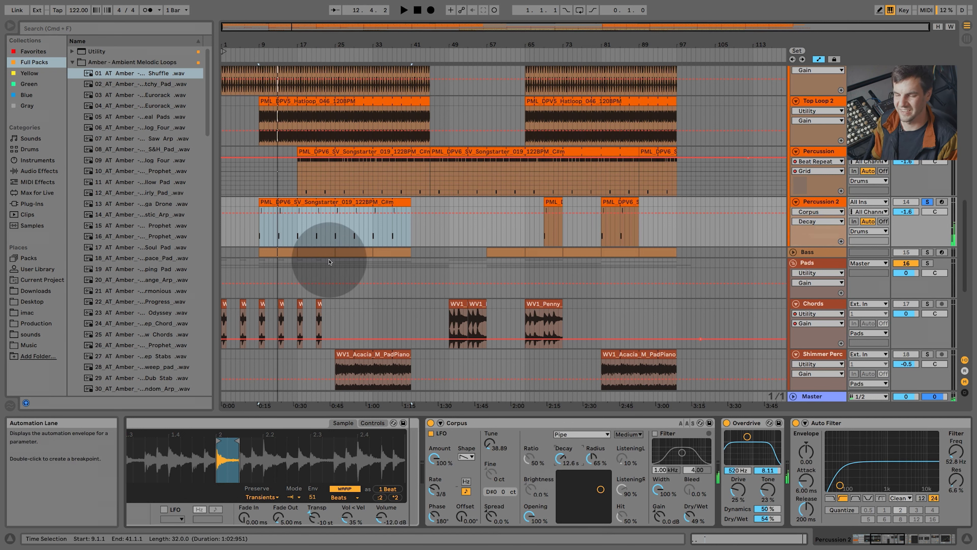
Look along Percussion 2's device chain and shorten the Corpus decay to about 401 ms
{"action": "left_click_drag", "start_coordinate": [890, 540], "coordinate": [213, 270]}
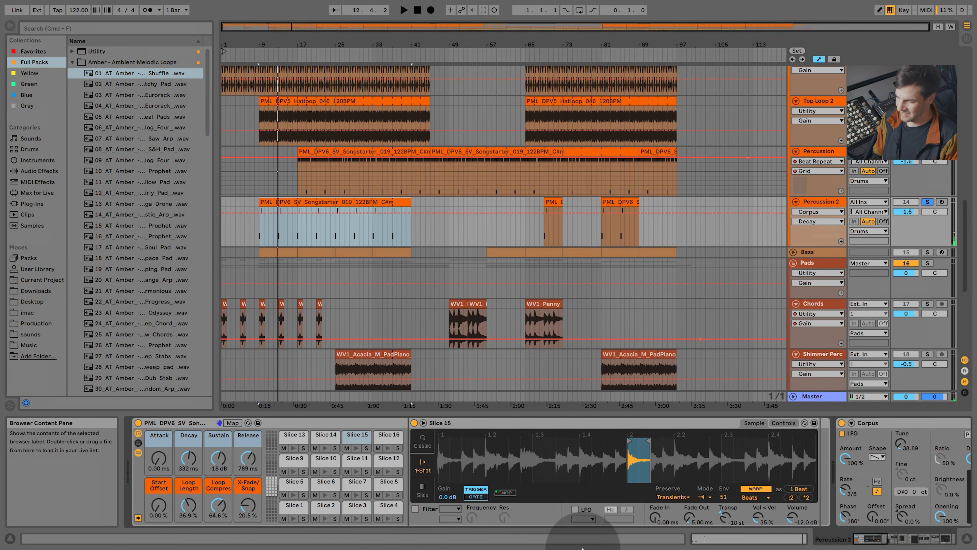
{"action": "left_click", "coordinate": [900, 540]}
{"action": "left_click_drag", "start_coordinate": [900, 540], "coordinate": [904, 540]}
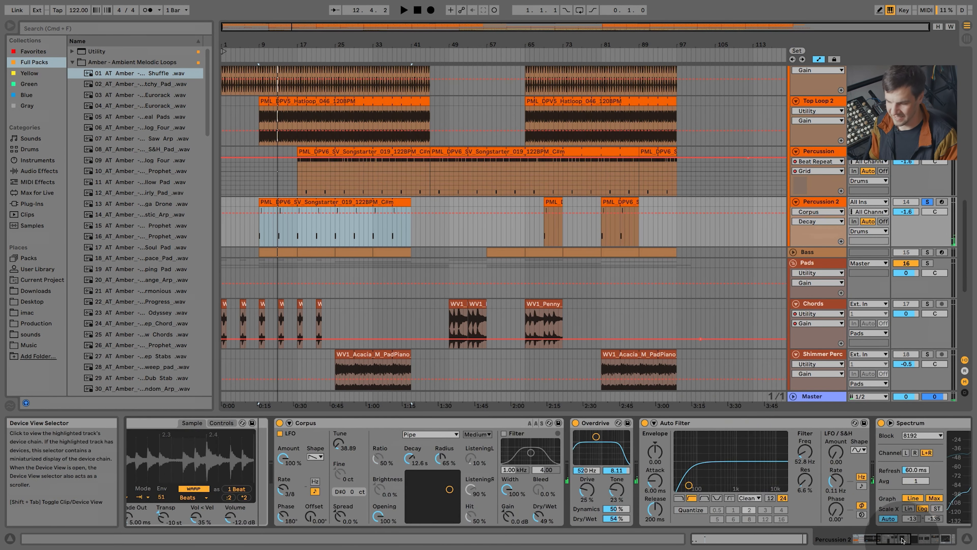
{"action": "mouse_move", "coordinate": [449, 490]}
{"action": "left_mouse_down"}
{"action": "mouse_move", "coordinate": [442, 477]}
{"action": "mouse_move", "coordinate": [432, 482]}
{"action": "left_mouse_up"}
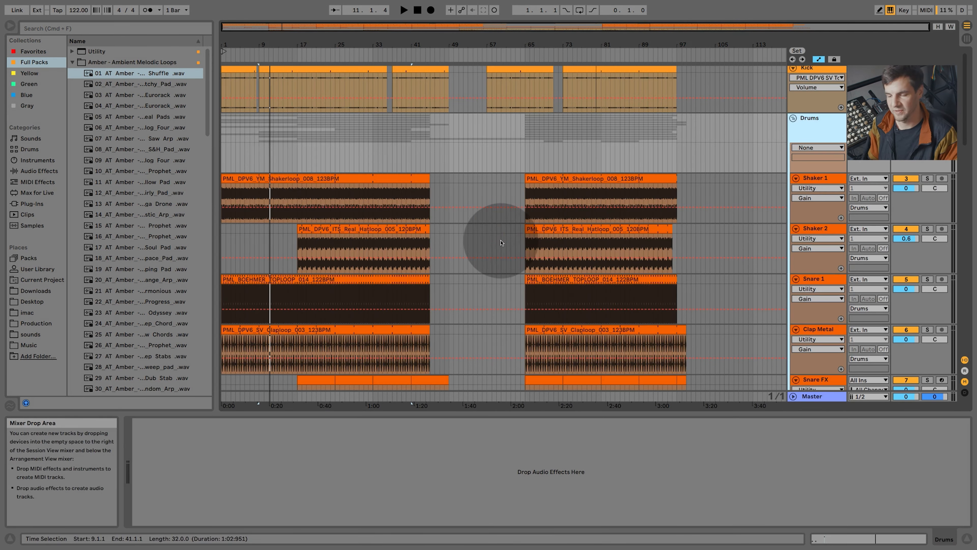
Play the Kick together with the Drums group from about bar 21 while looking over all the drum and percussion tracks
{"action": "left_click", "coordinate": [316, 178]}
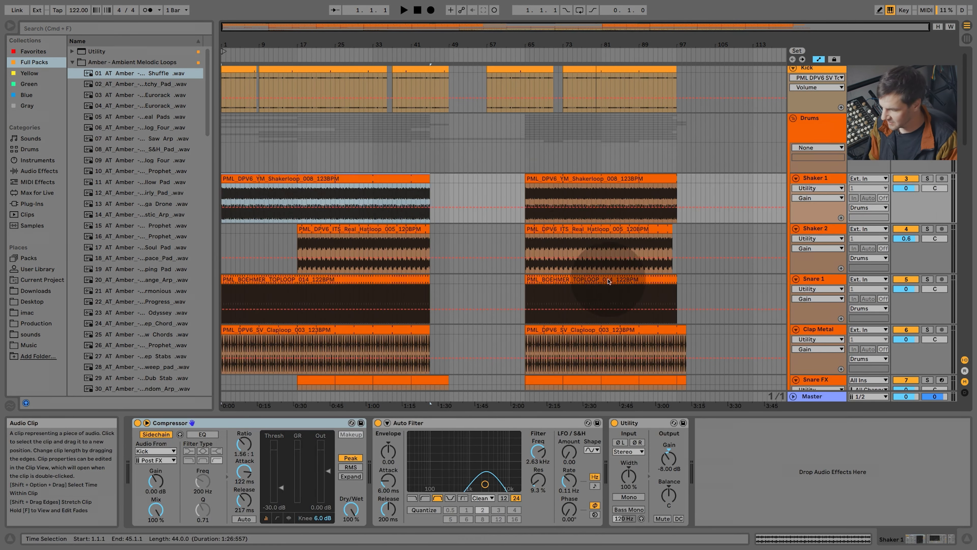
{"action": "scroll", "coordinate": [608, 281], "scroll_direction": "down", "scroll_amount": 10}
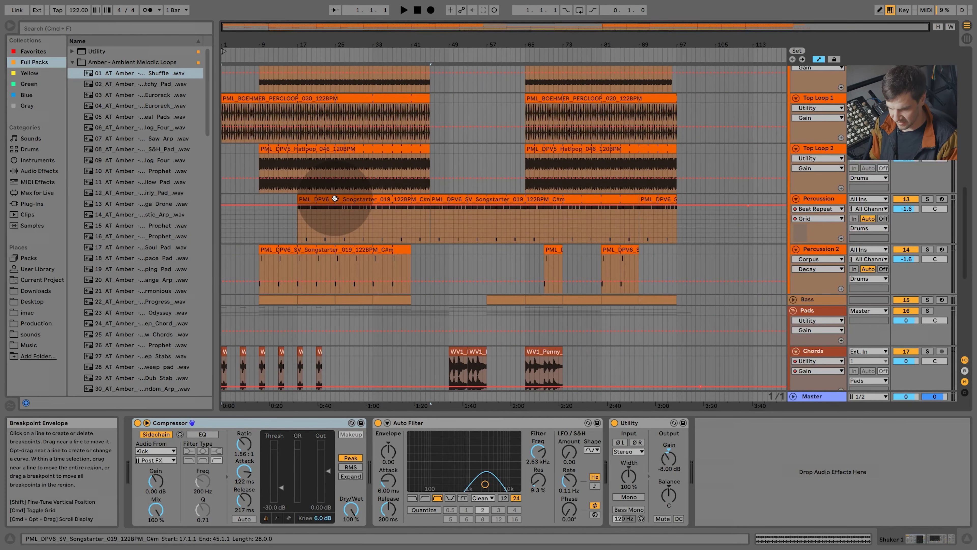
{"action": "scroll", "coordinate": [846, 216], "scroll_direction": "up", "scroll_amount": 10}
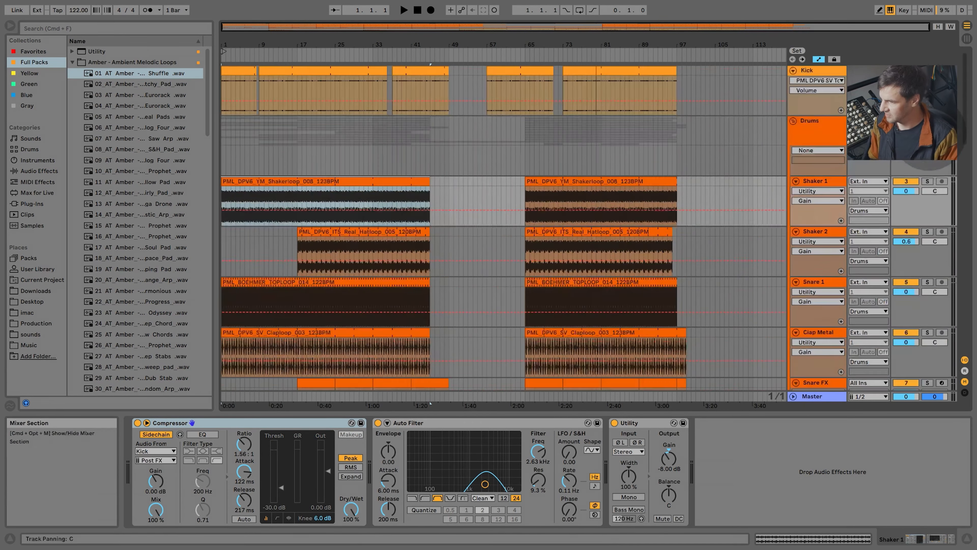
{"action": "left_click", "coordinate": [927, 70]}
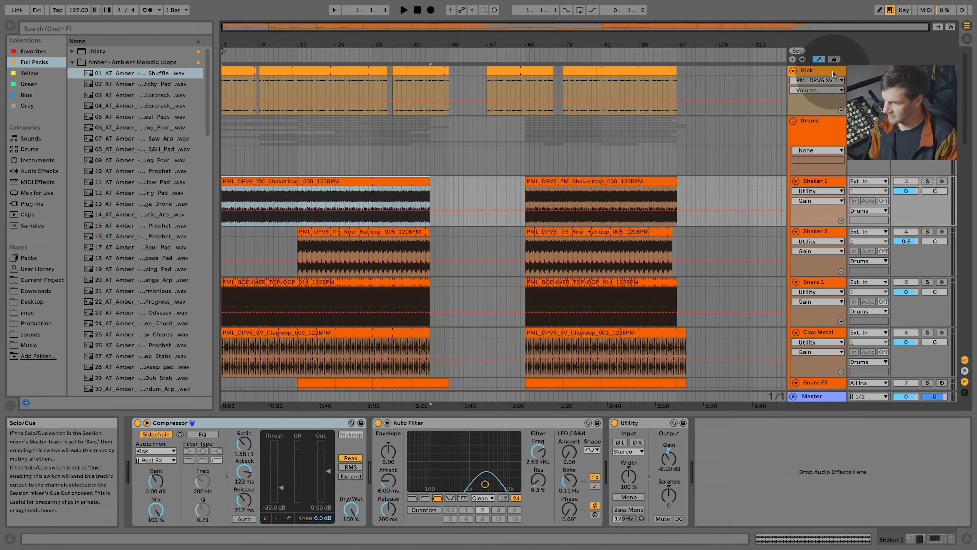
{"action": "left_click", "coordinate": [318, 51]}
{"action": "scroll", "coordinate": [437, 329], "scroll_direction": "down", "scroll_amount": 4}
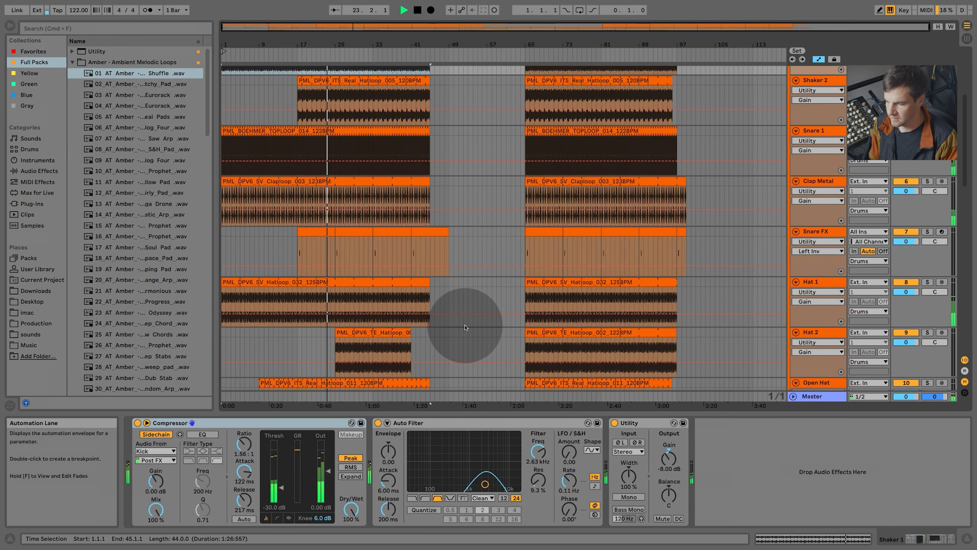
{"action": "scroll", "coordinate": [466, 328], "scroll_direction": "down", "scroll_amount": 2}
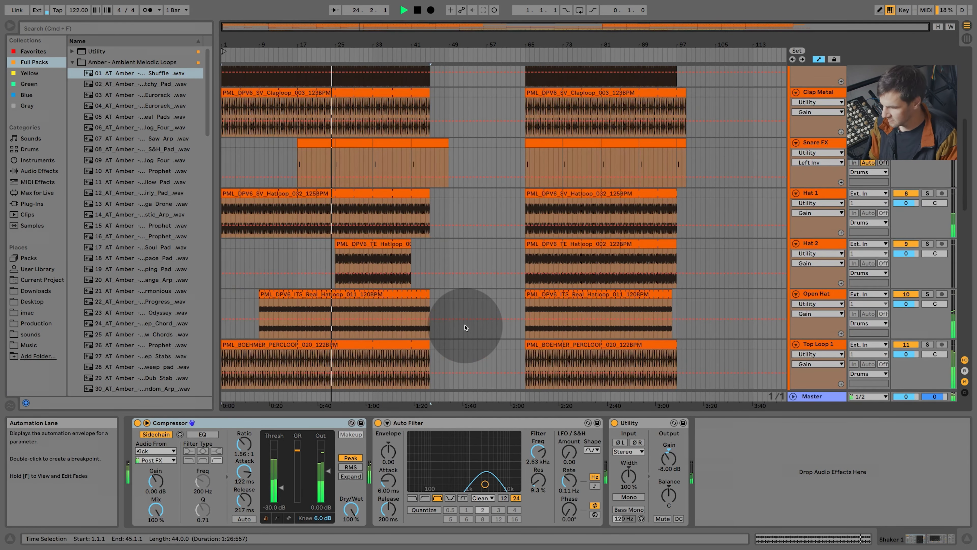
{"action": "scroll", "coordinate": [465, 327], "scroll_direction": "down", "scroll_amount": 6}
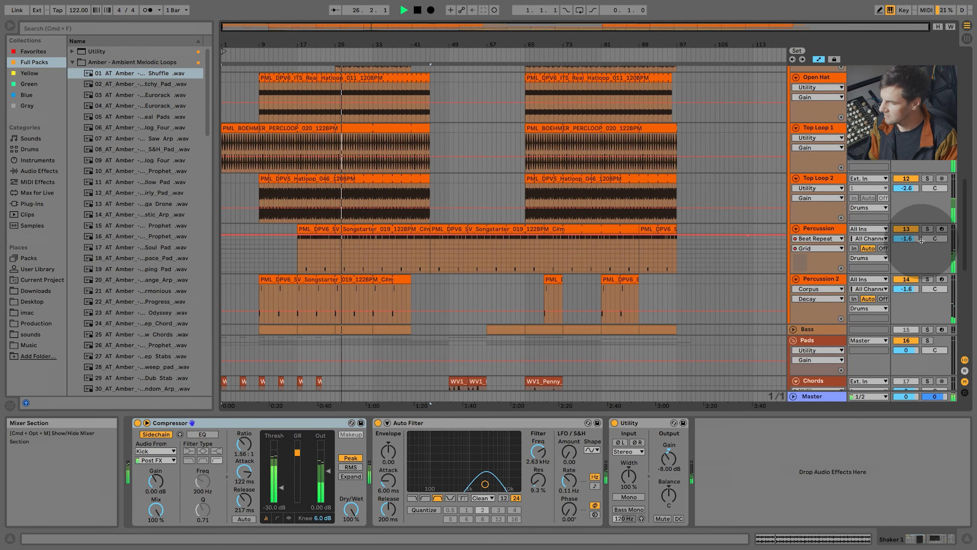
{"action": "key", "text": "space"}
Solo the Percussion track, play it from about bar 20, and open its first Songstarter clip
{"action": "left_click", "coordinate": [928, 229]}
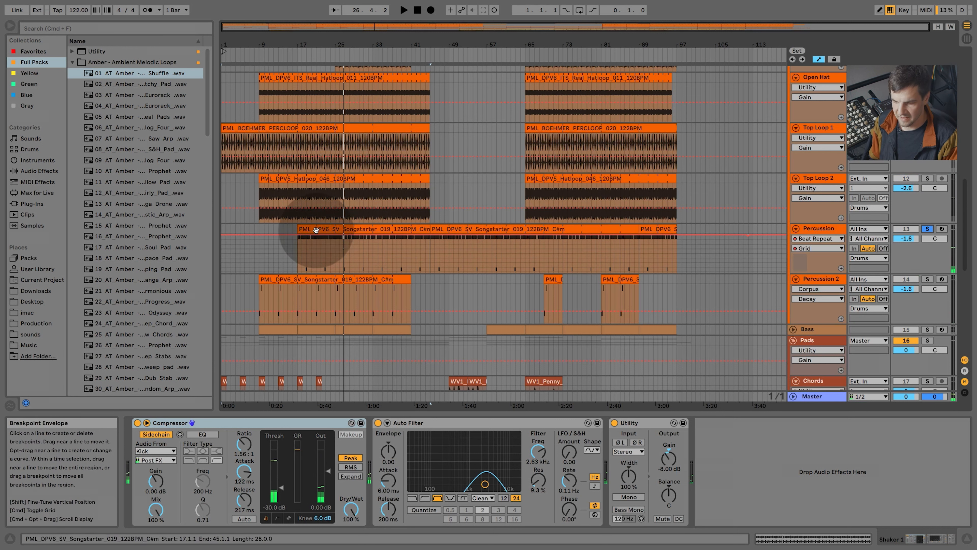
{"action": "left_click", "coordinate": [315, 54]}
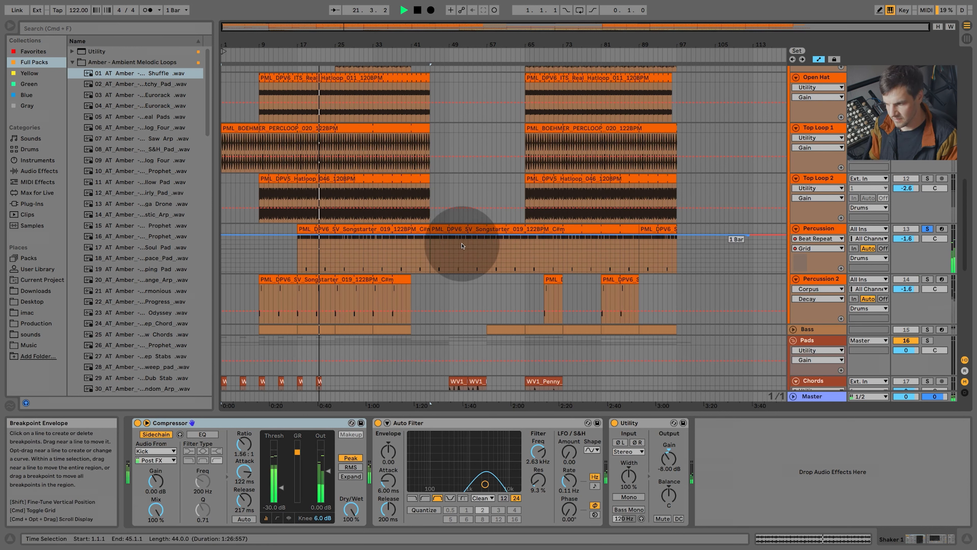
{"action": "left_click", "coordinate": [365, 228]}
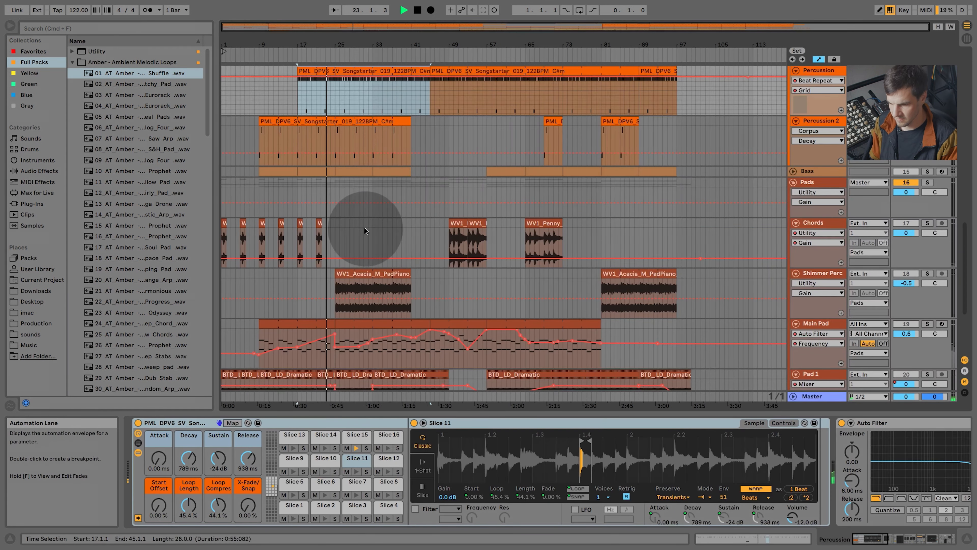
{"action": "double_click", "coordinate": [365, 71]}
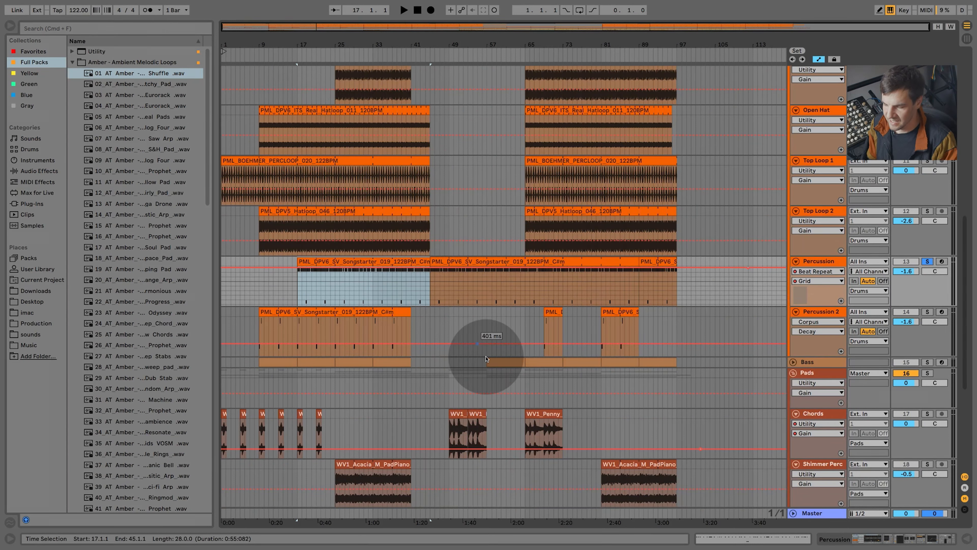
Collapse the Drums group and unfold the Bass track in the arrangement
{"action": "scroll", "coordinate": [468, 327], "scroll_direction": "up", "scroll_amount": 3}
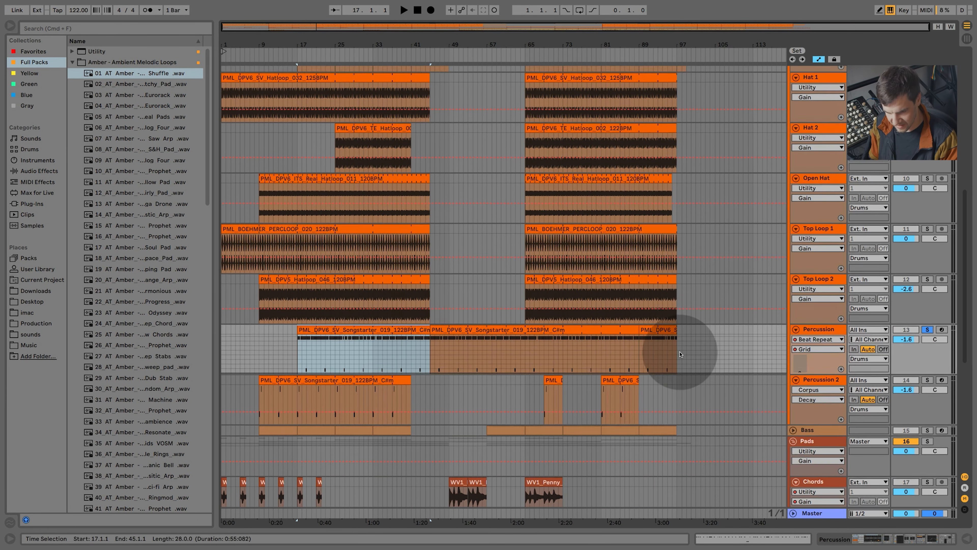
{"action": "scroll", "coordinate": [653, 359], "scroll_direction": "up", "scroll_amount": 3}
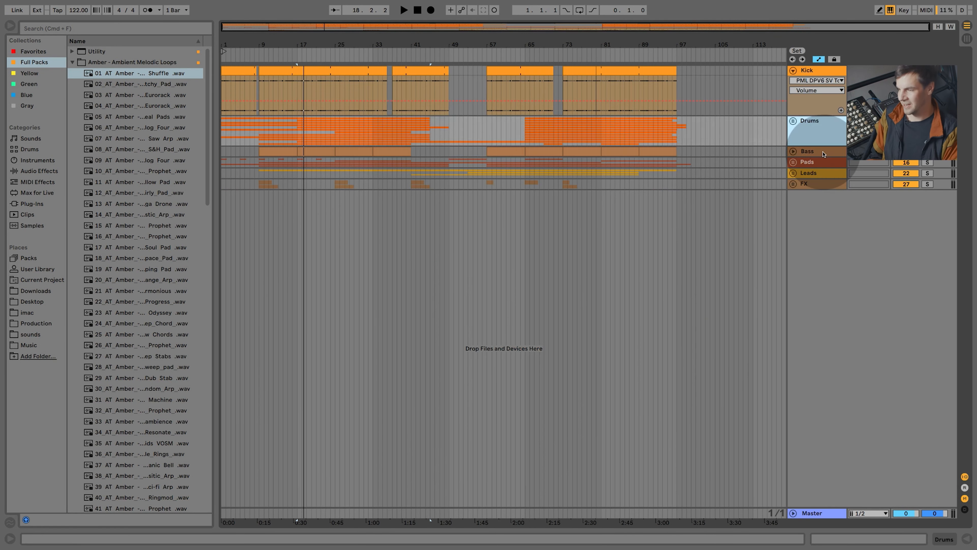
{"action": "left_click", "coordinate": [823, 152]}
{"action": "left_click", "coordinate": [792, 151]}
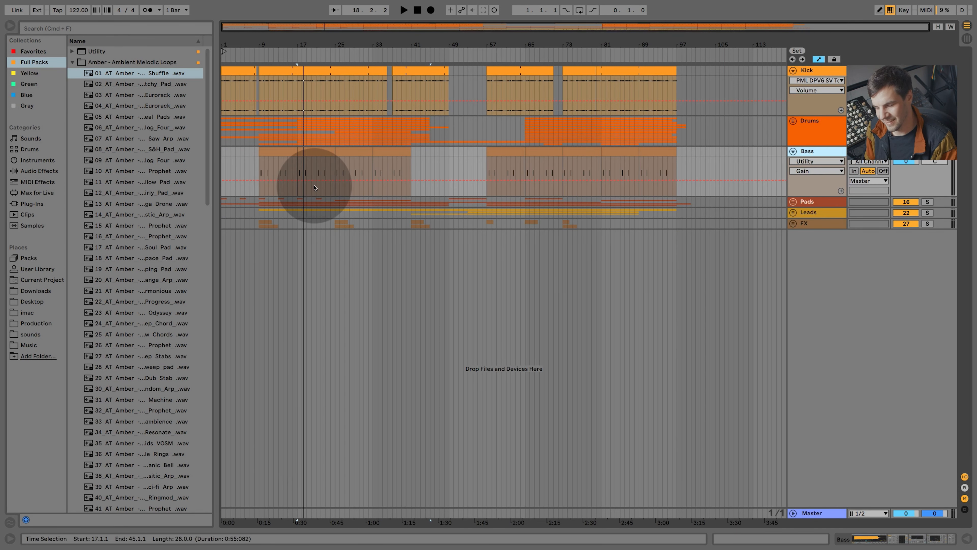
Open the first Bass clip at bar 9, examine its D#2 notes, and return to the arrangement
{"action": "left_click", "coordinate": [278, 170]}
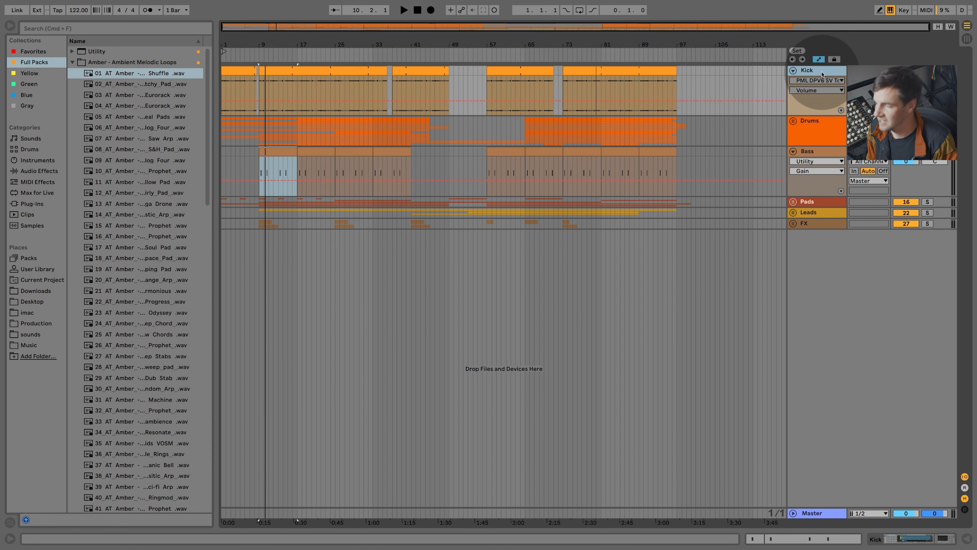
{"action": "left_click", "coordinate": [283, 149]}
{"action": "double_click", "coordinate": [282, 149]}
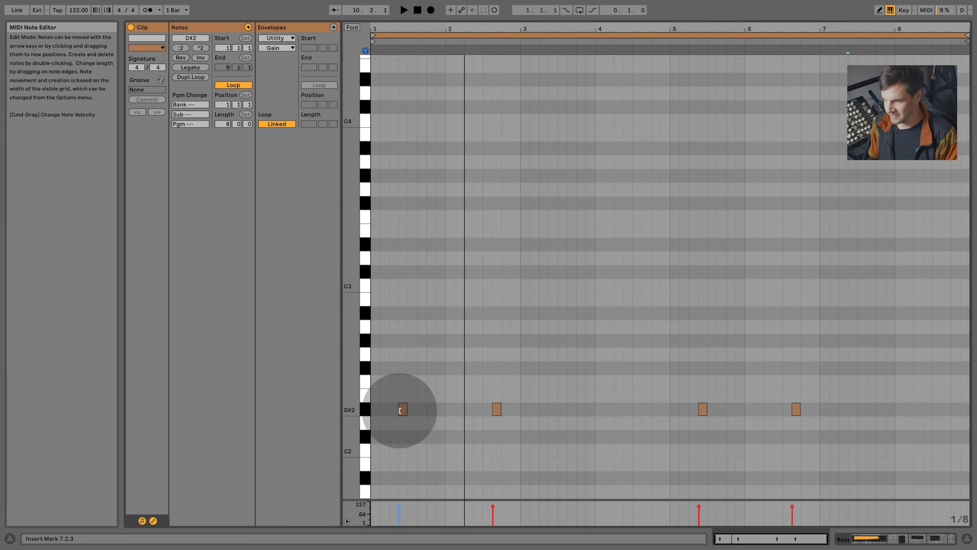
{"action": "left_click", "coordinate": [968, 538]}
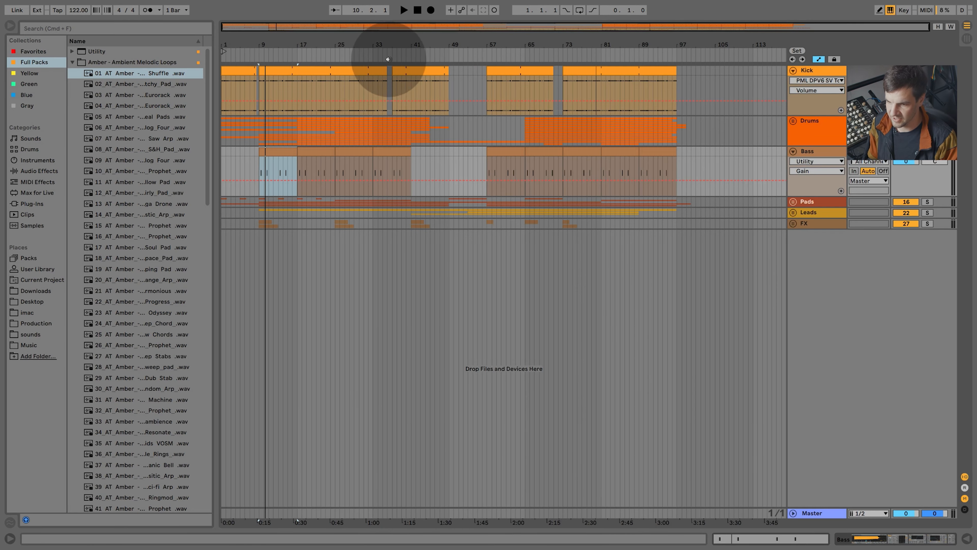
Examine the note pattern of the Kick clip at bar 9 and play the arrangement from that bar
{"action": "double_click", "coordinate": [341, 70]}
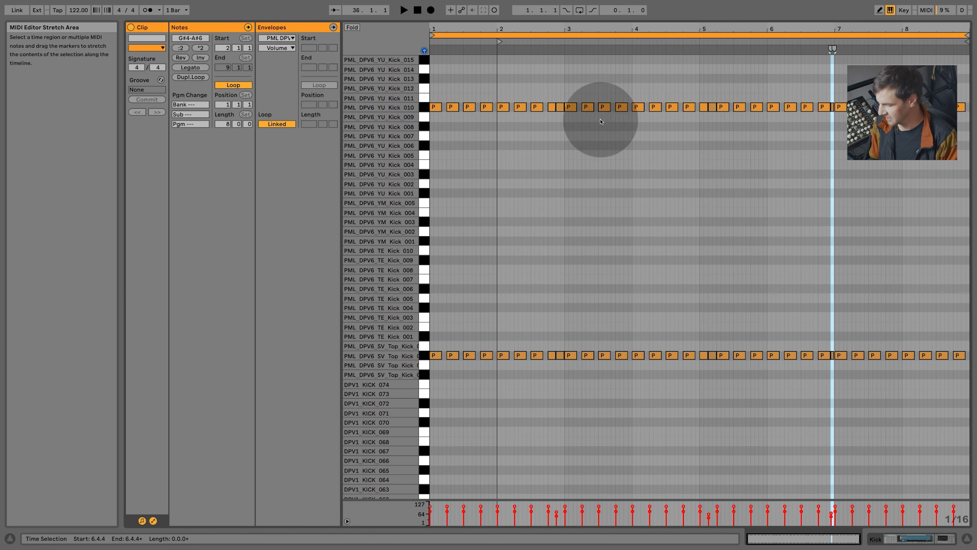
{"action": "left_click", "coordinate": [969, 537]}
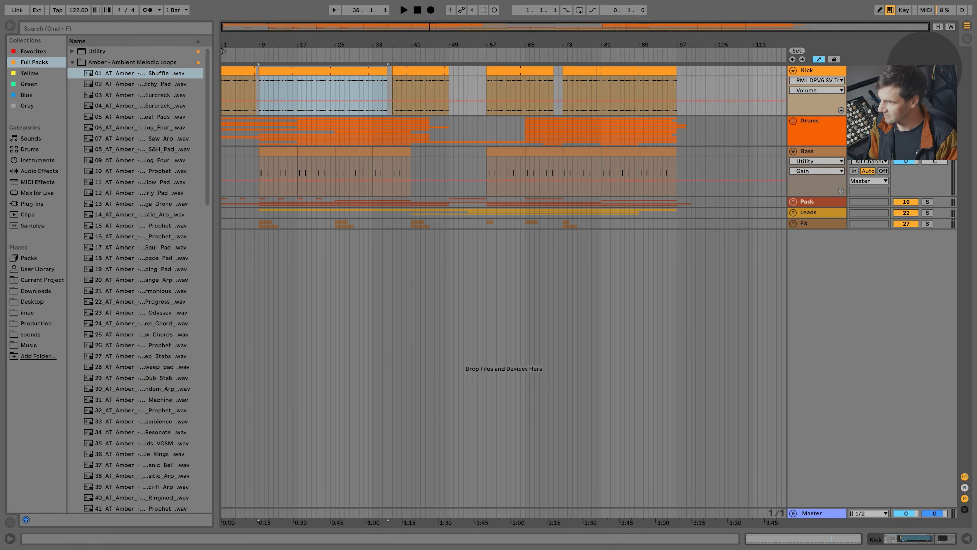
{"action": "left_click", "coordinate": [258, 52]}
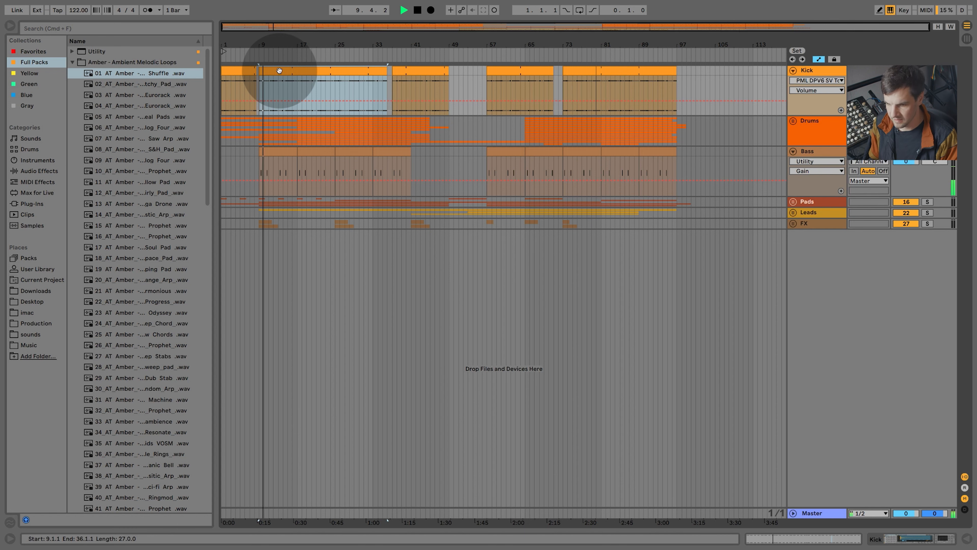
{"action": "double_click", "coordinate": [279, 70]}
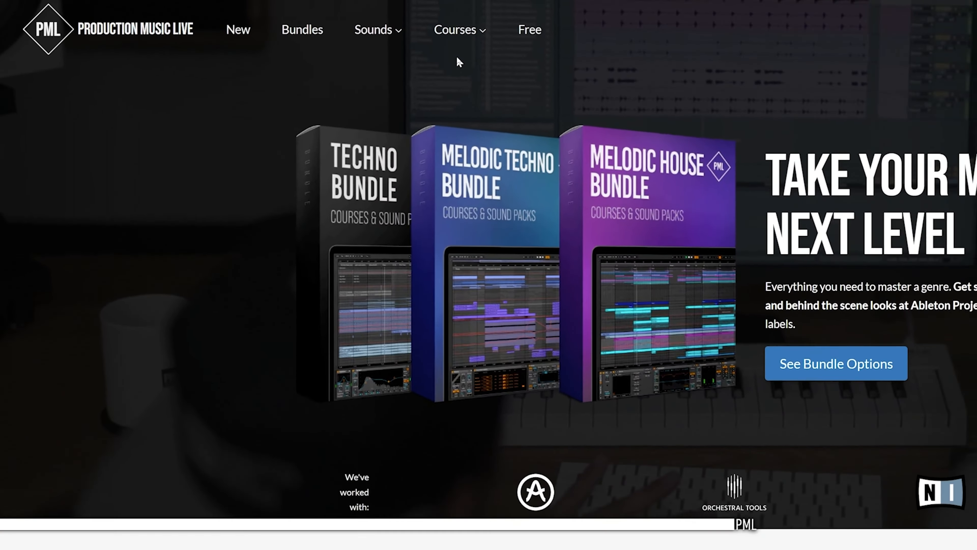
{"action": "mouse_move", "coordinate": [557, 37]}
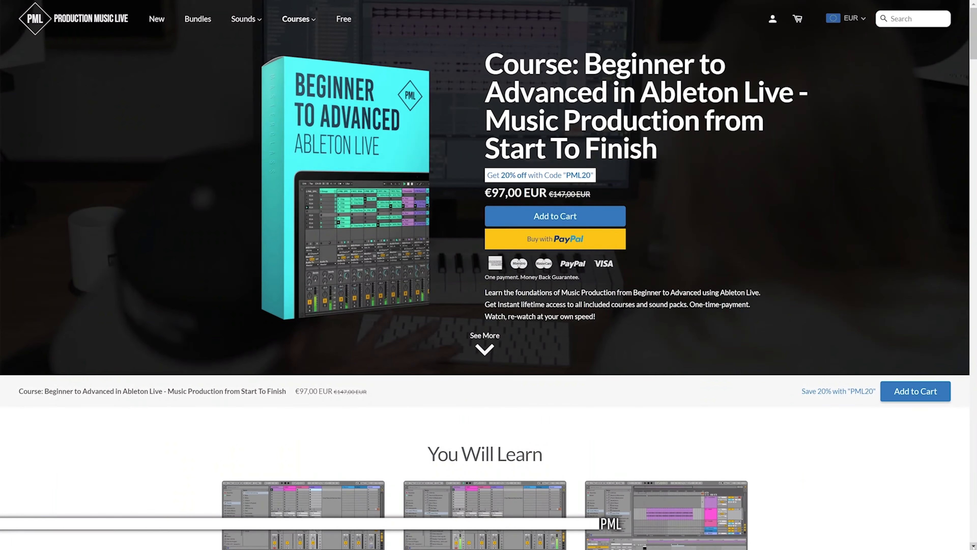
Look through the Beginner to Advanced Ableton Live course page and its list of course parts
{"action": "scroll", "coordinate": [484, 275], "scroll_direction": "down", "scroll_amount": 10}
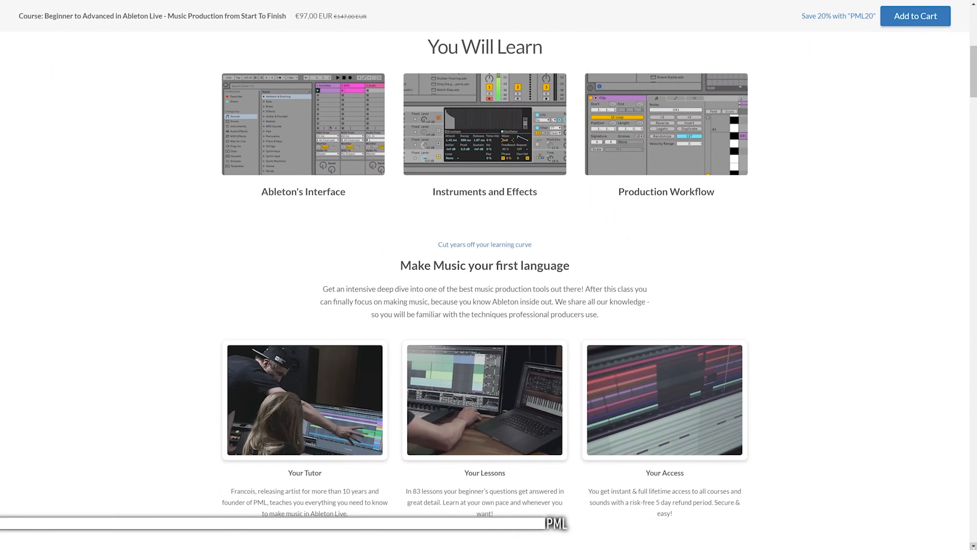
{"action": "scroll", "coordinate": [484, 275], "scroll_direction": "down", "scroll_amount": 10}
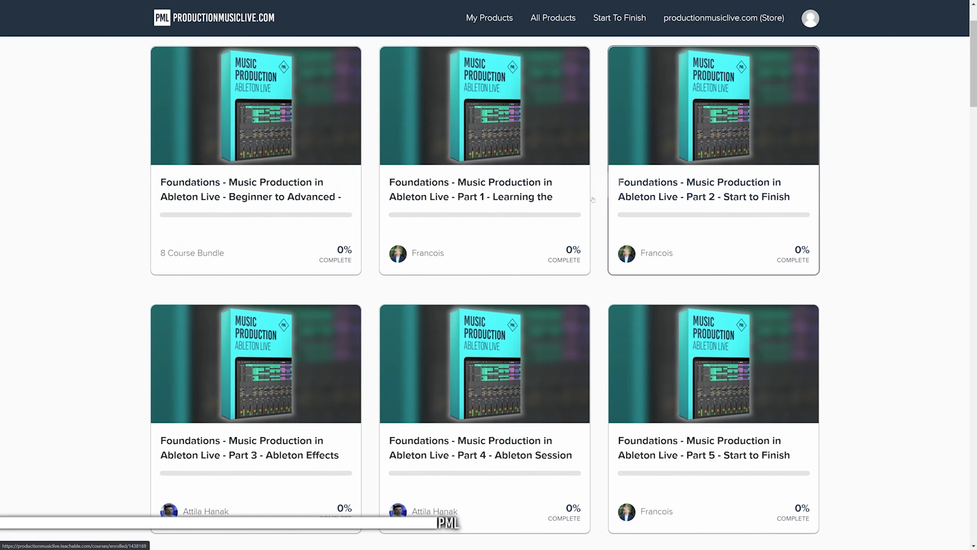
{"action": "left_click", "coordinate": [486, 213]}
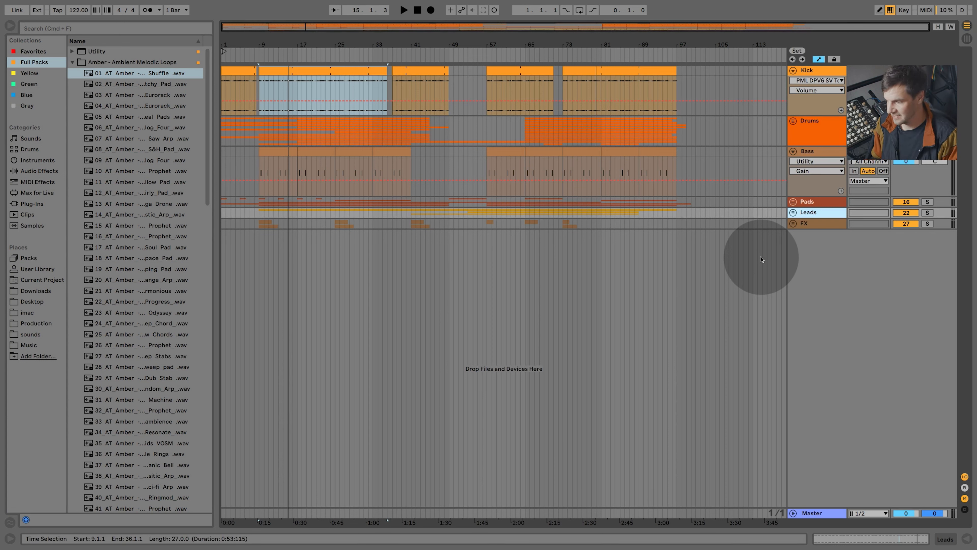
Unfold the Leads group, examine its Arpy Synth and Swell tracks, and select the first Hi clip at bar 41
{"action": "left_click", "coordinate": [793, 212]}
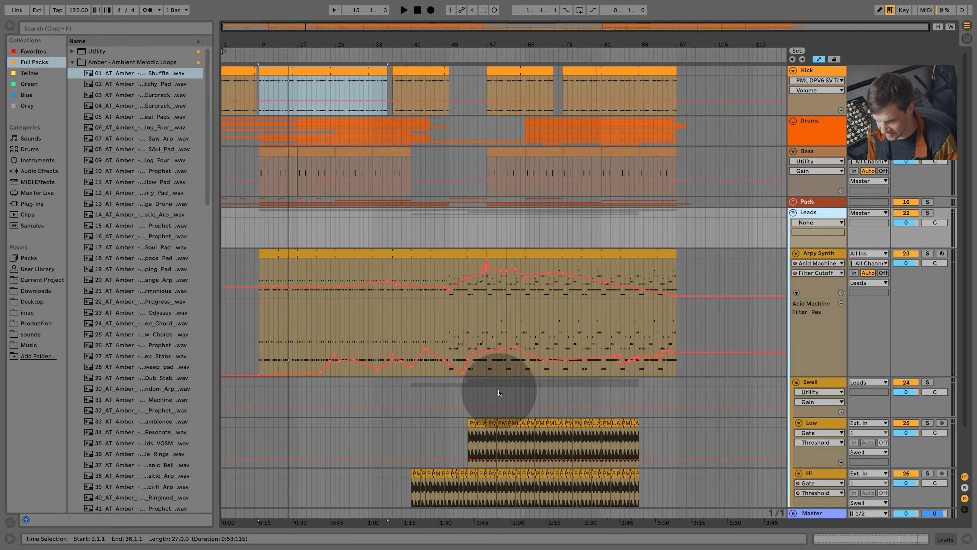
{"action": "scroll", "coordinate": [496, 419], "scroll_direction": "down", "scroll_amount": 3}
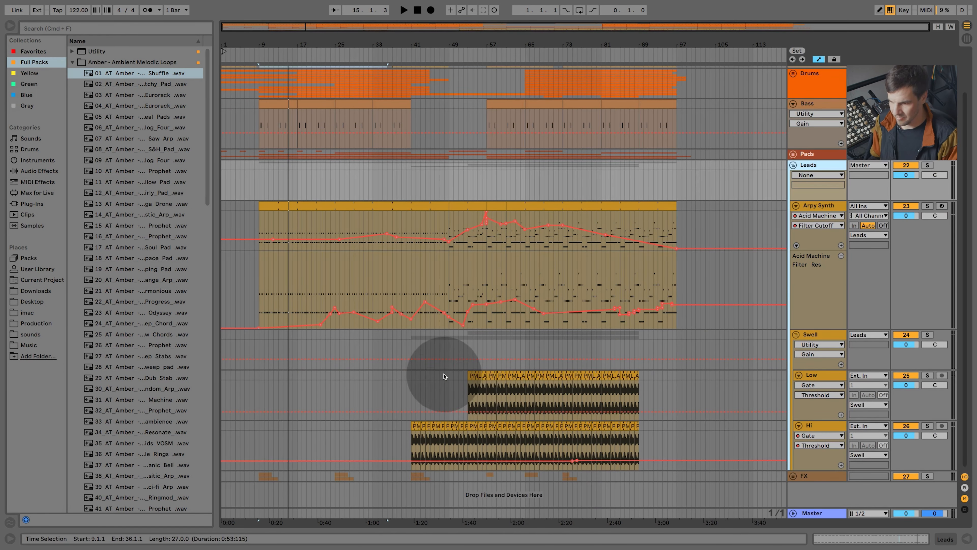
{"action": "left_click", "coordinate": [743, 411]}
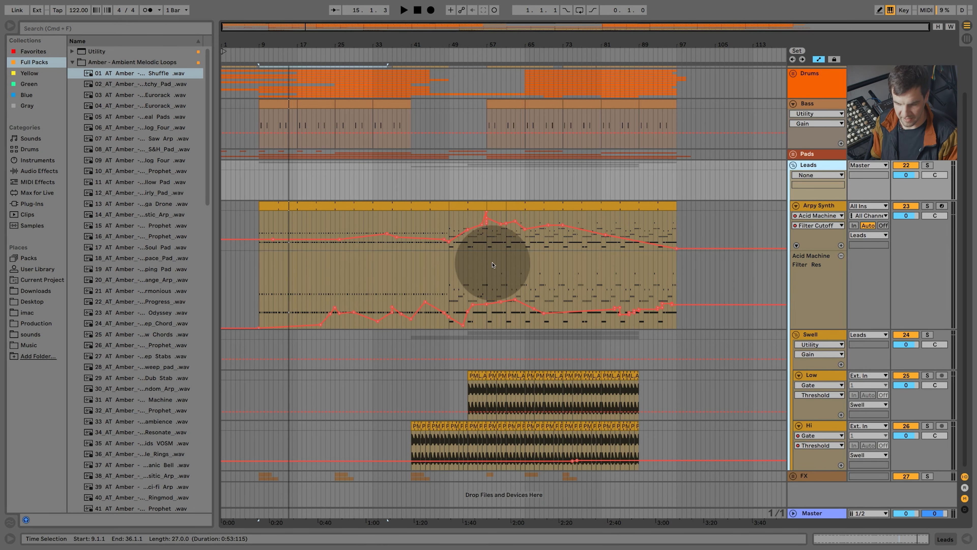
{"action": "left_click", "coordinate": [414, 426]}
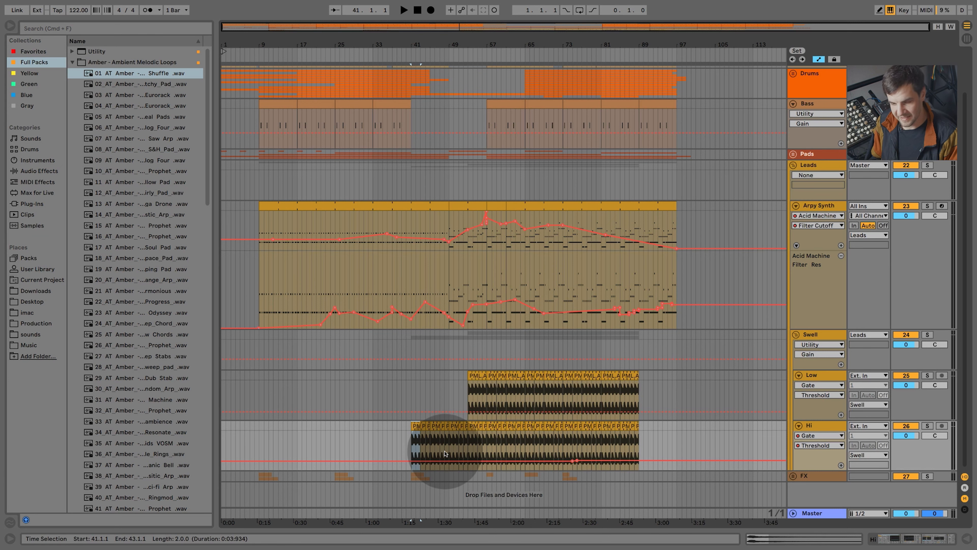
{"action": "scroll", "coordinate": [438, 373], "scroll_direction": "up", "scroll_amount": 2}
{"action": "scroll", "coordinate": [409, 338], "scroll_direction": "down", "scroll_amount": 2}
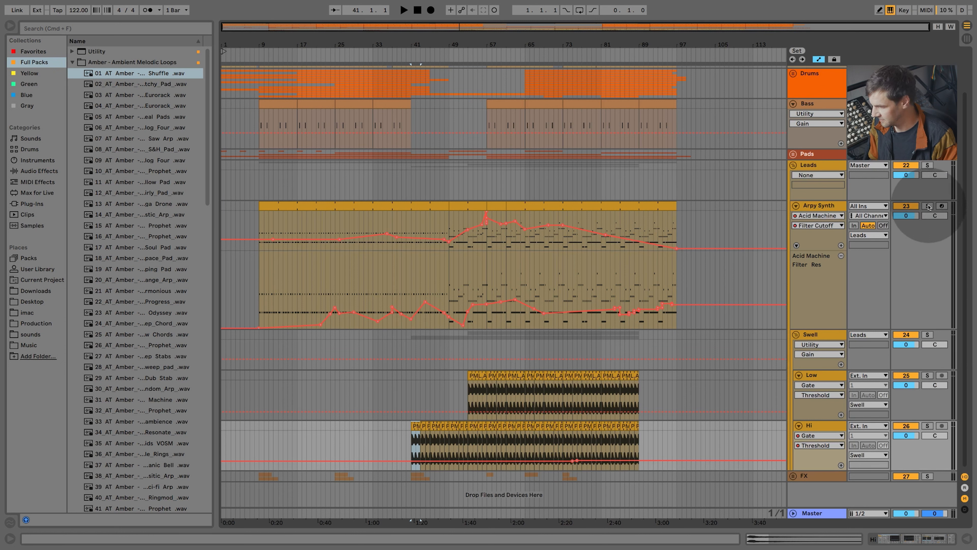
Listen to the soloed Arpy Synth around bar 48 and display its device chain
{"action": "left_click", "coordinate": [928, 207]}
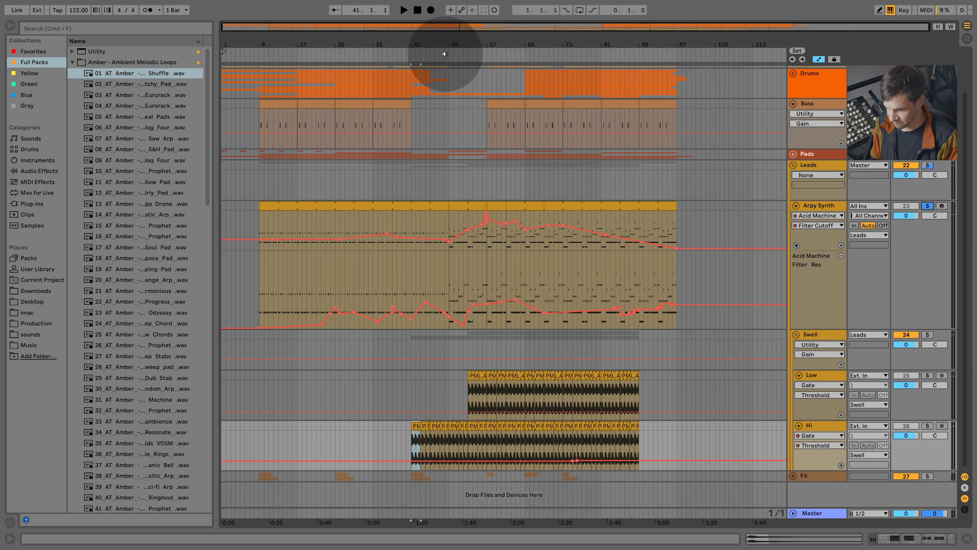
{"action": "key", "text": "space"}
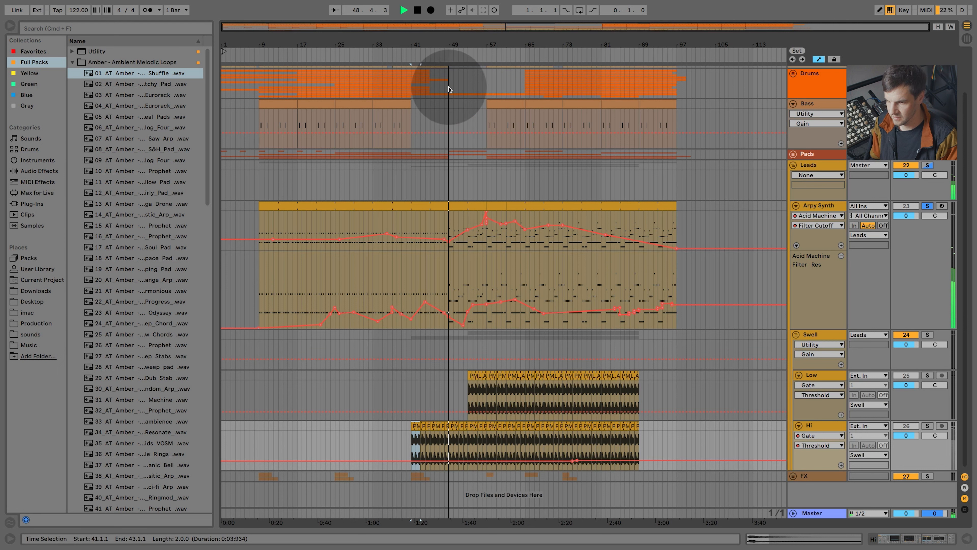
{"action": "left_click", "coordinate": [283, 54]}
{"action": "left_click", "coordinate": [816, 166]}
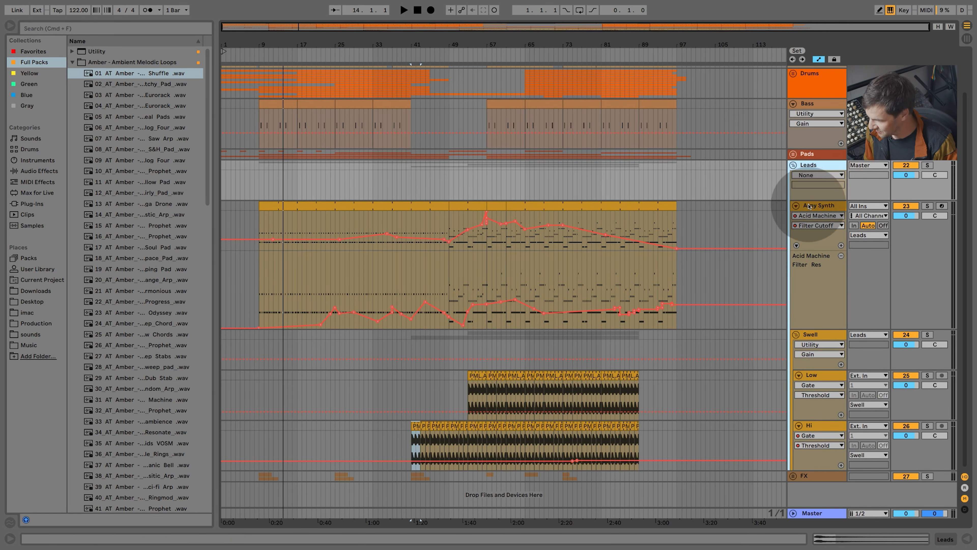
{"action": "double_click", "coordinate": [820, 207]}
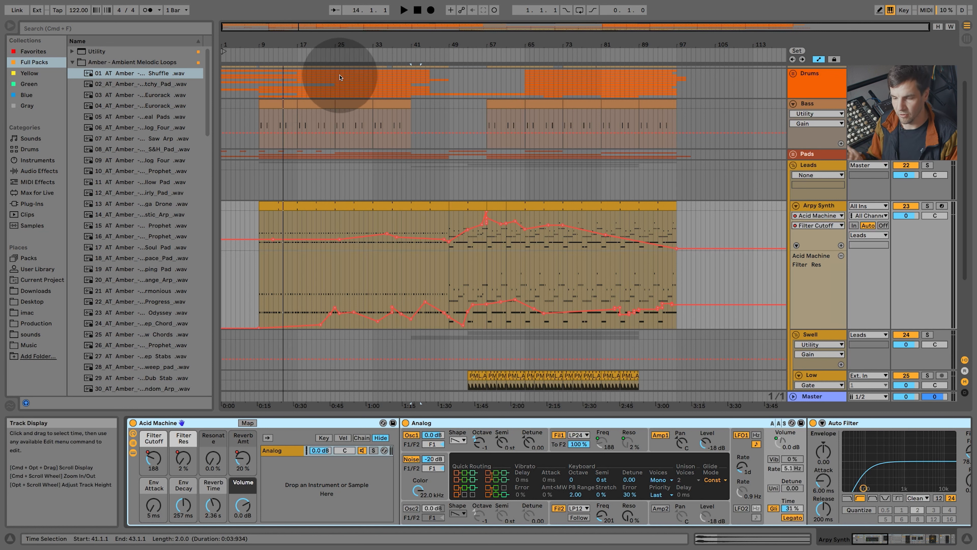
Play from about bar 18 and raise the Arpy Synth's Filter Cutoff automation slightly near bar 22
{"action": "left_click", "coordinate": [302, 53]}
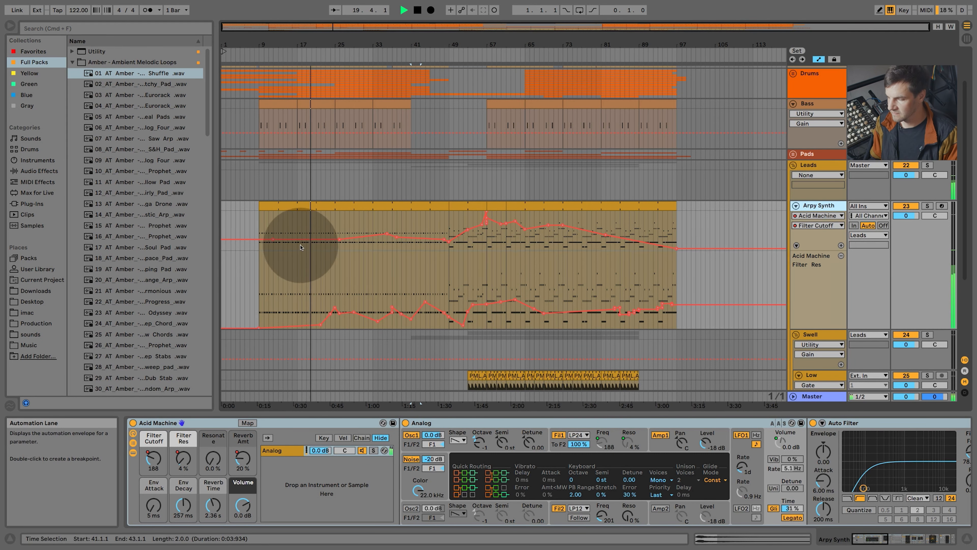
{"action": "left_click_drag", "start_coordinate": [316, 246], "coordinate": [319, 241]}
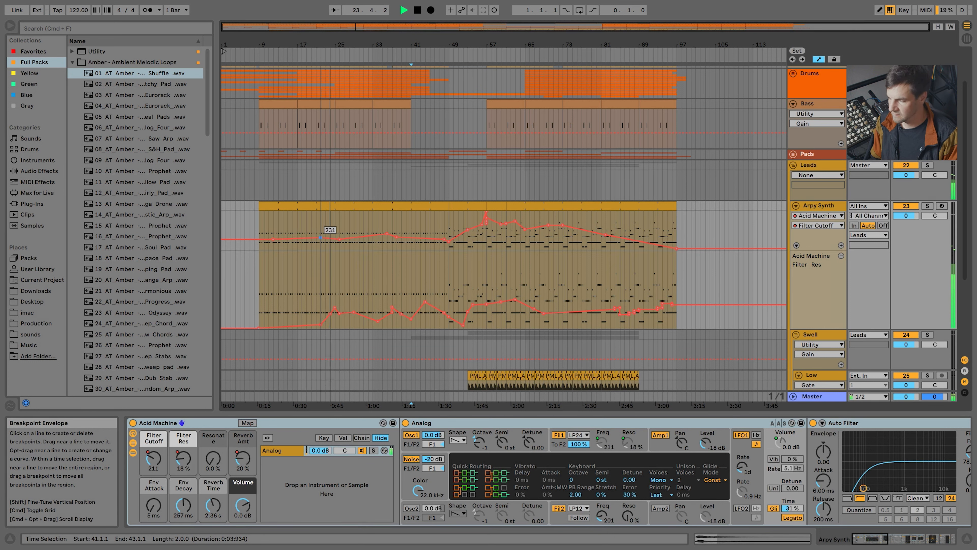
{"action": "left_click_drag", "start_coordinate": [320, 238], "coordinate": [320, 238]}
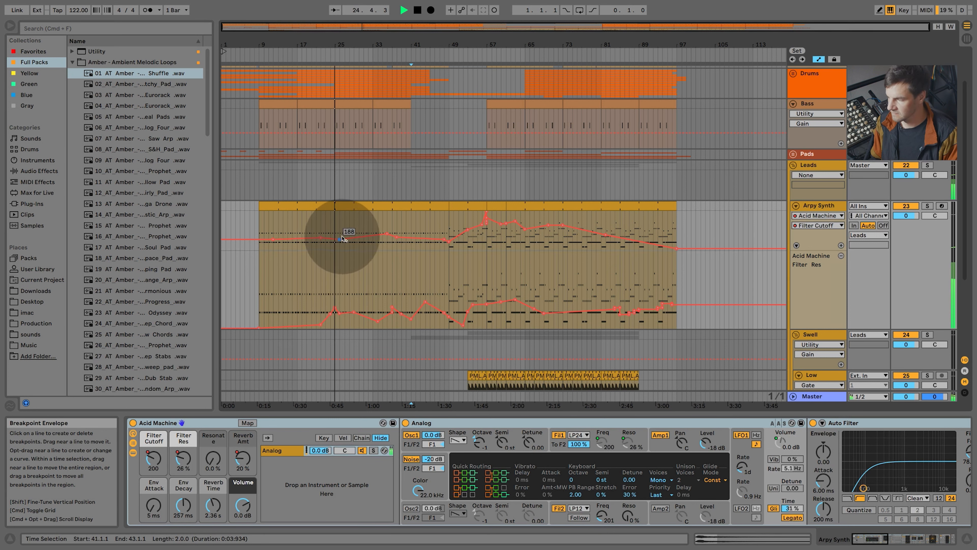
Open the Arpy Synth clip around bar 36, examine its F#4 notes, and return to the arrangement
{"action": "double_click", "coordinate": [390, 206]}
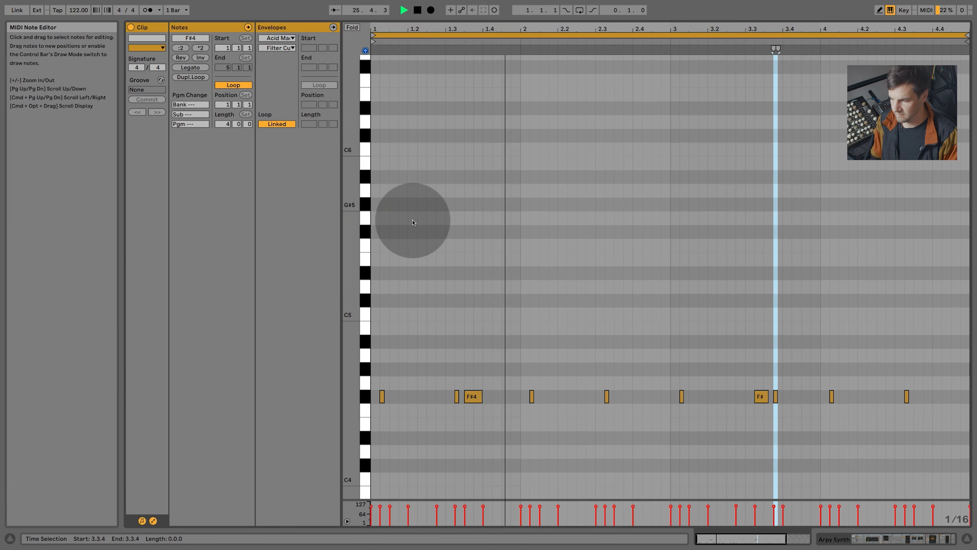
{"action": "left_click", "coordinate": [968, 537]}
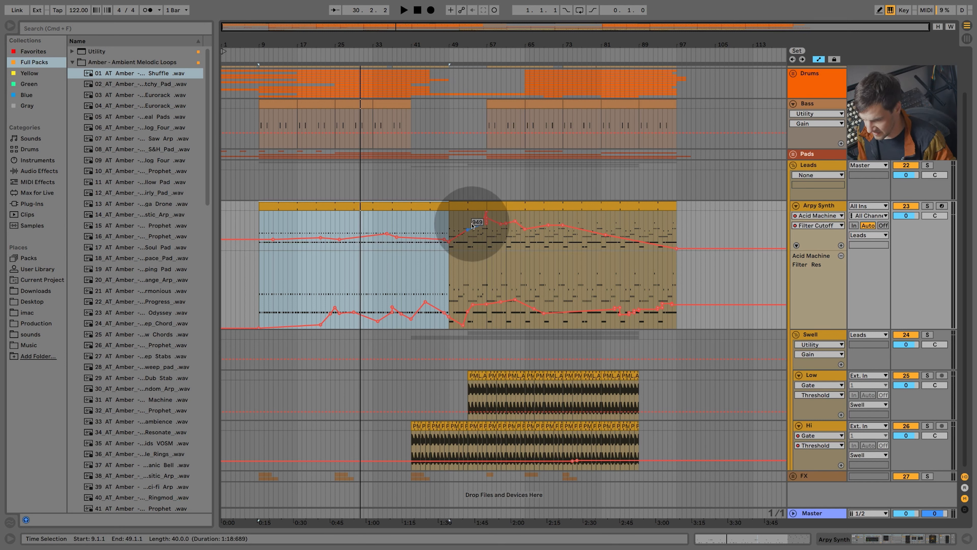
Play the soloed Arpy Synth from bar 49 and follow its Filter Cutoff automation up to the peak at bar 57
{"action": "left_click", "coordinate": [452, 49]}
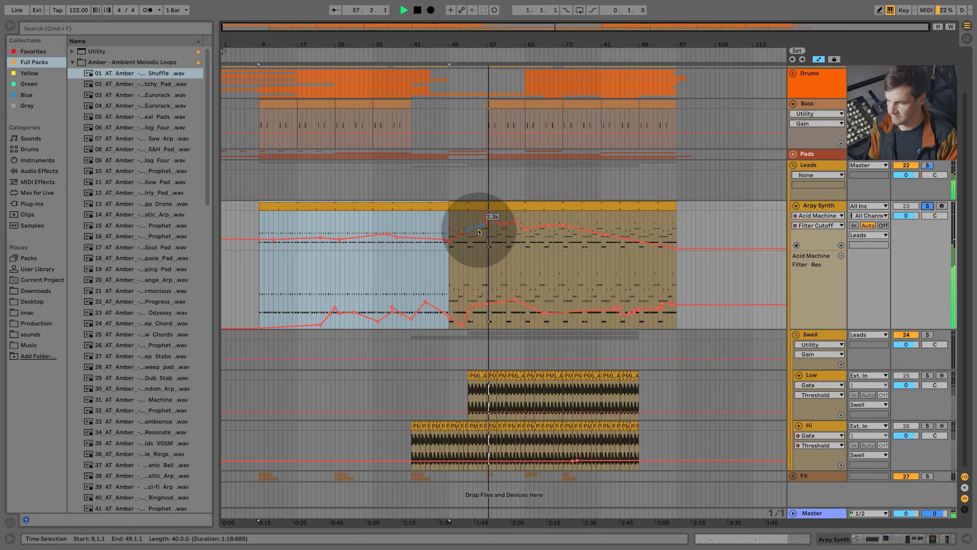
{"action": "left_click_drag", "start_coordinate": [479, 232], "coordinate": [496, 208]}
{"action": "key", "text": "space"}
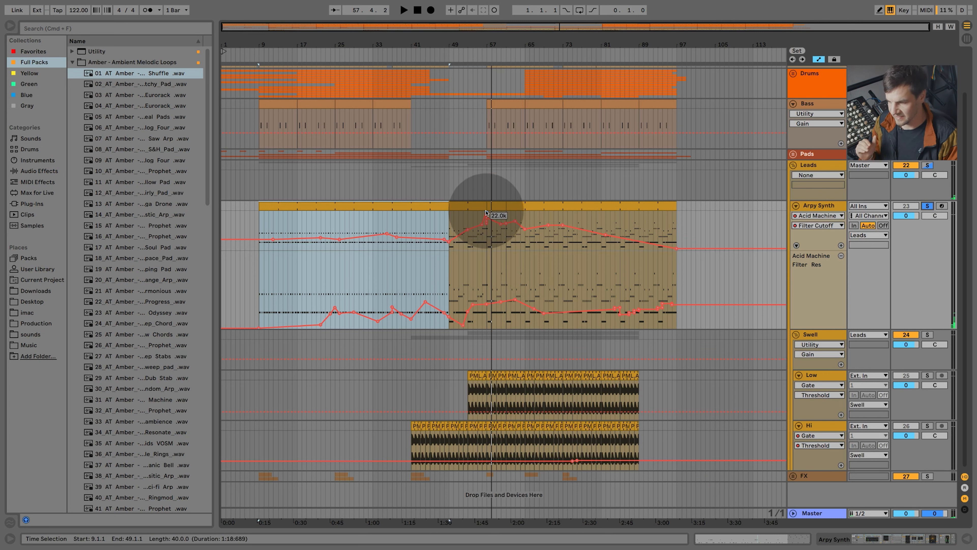
Open an Arpy Synth clip in the section after bar 49, examine its higher and lower note patterns, and return to the arrangement
{"action": "double_click", "coordinate": [464, 210]}
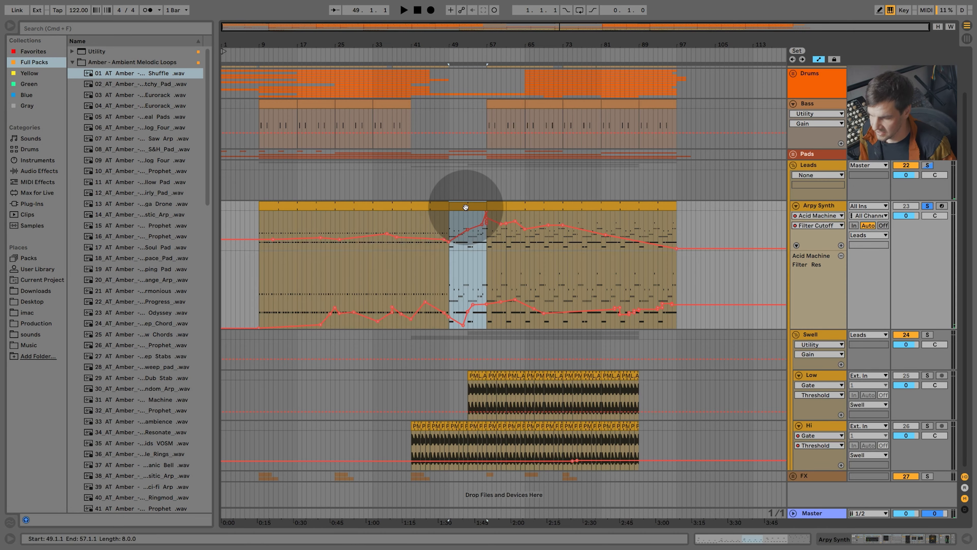
{"action": "scroll", "coordinate": [474, 474], "scroll_direction": "up", "scroll_amount": 3}
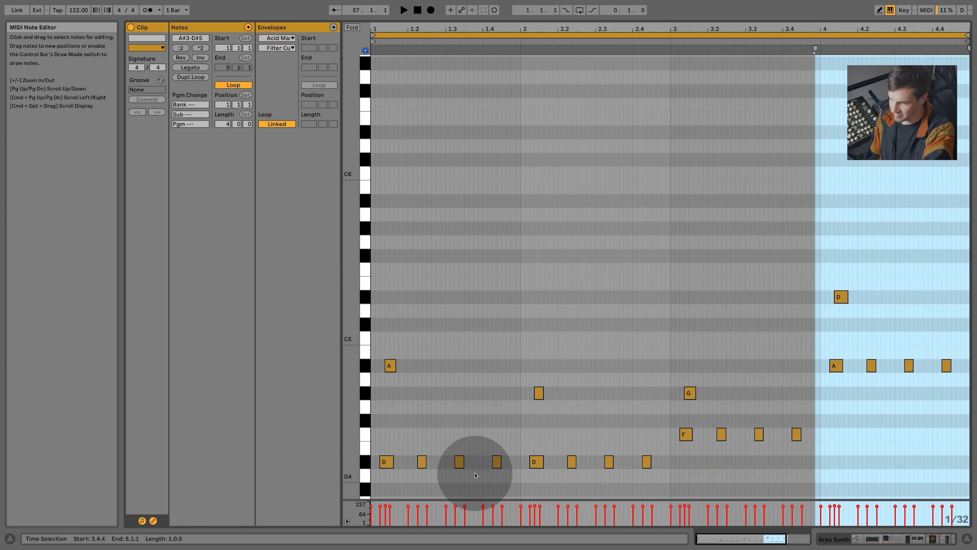
{"action": "scroll", "coordinate": [819, 320], "scroll_direction": "down", "scroll_amount": 5}
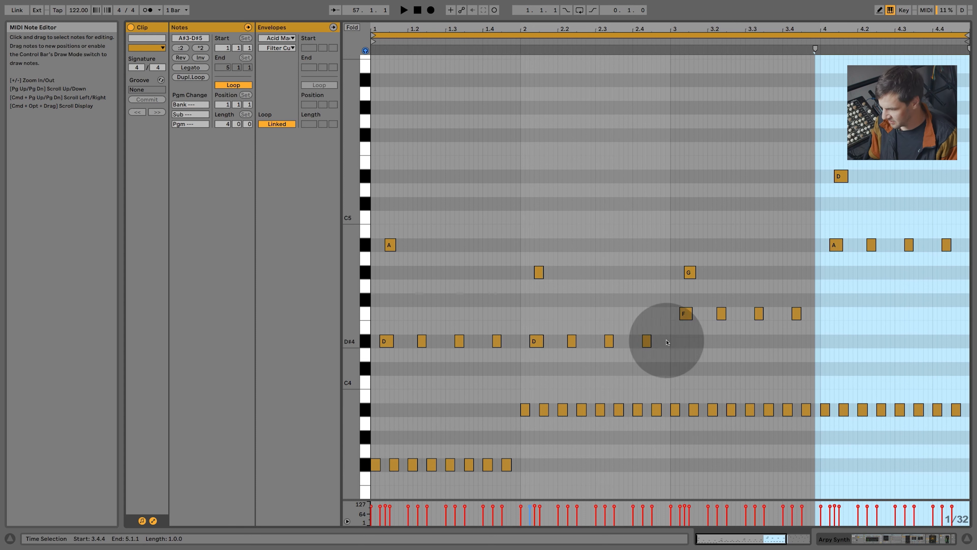
{"action": "left_click", "coordinate": [430, 297]}
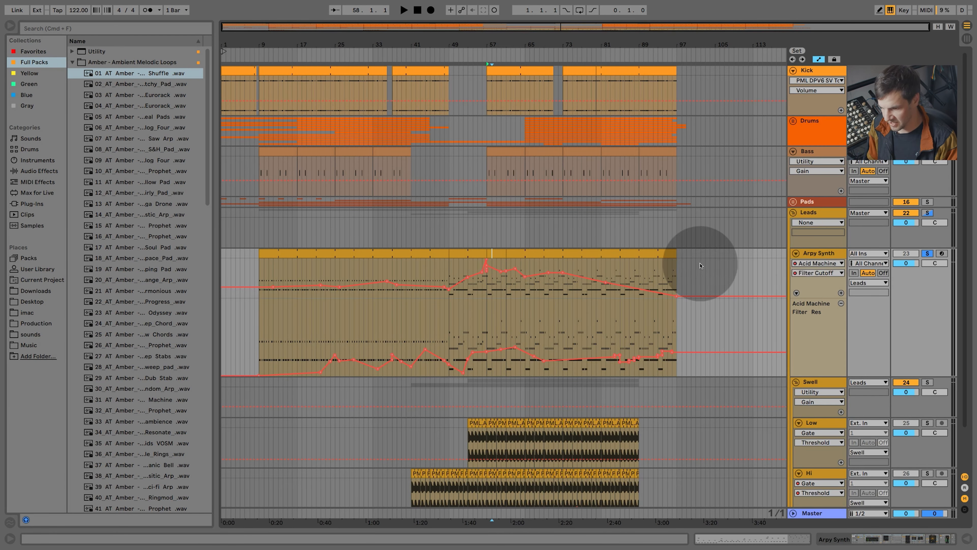
Compare the Arpy Synth's Acid Machine automation curves by displaying Filter Cutoff and Filter Res in its main lane
{"action": "left_click", "coordinate": [819, 263]}
{"action": "left_click", "coordinate": [817, 280]}
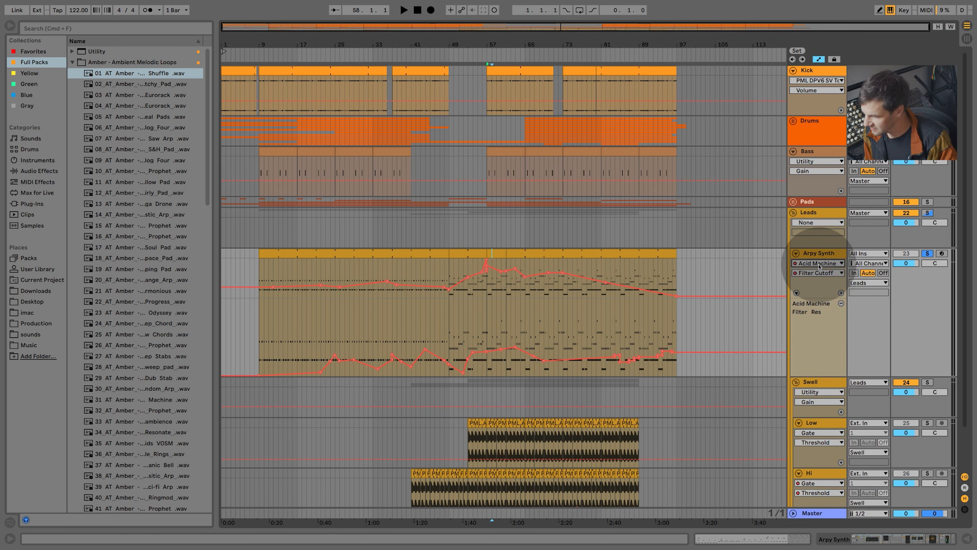
{"action": "left_click", "coordinate": [818, 273]}
{"action": "left_click", "coordinate": [816, 281]}
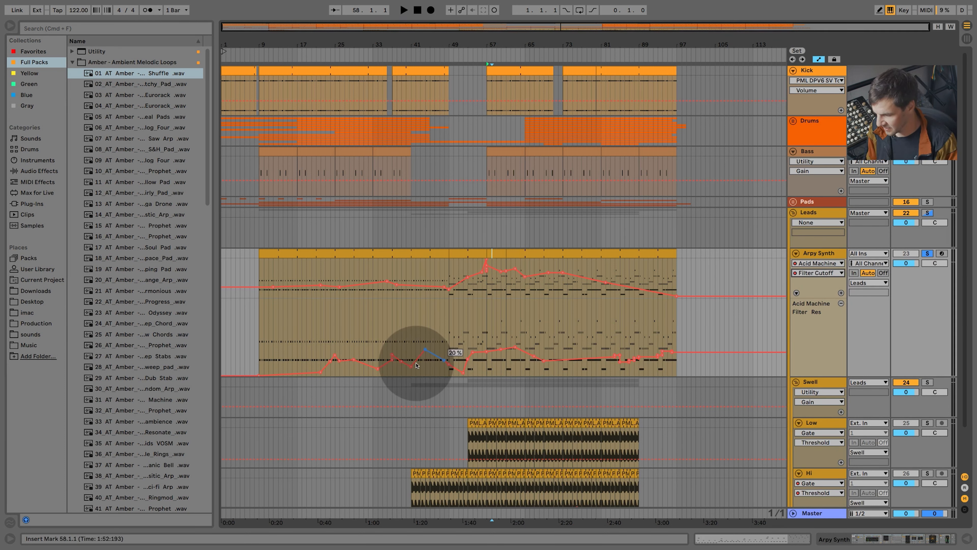
{"action": "left_click", "coordinate": [816, 273]}
{"action": "left_click", "coordinate": [812, 279]}
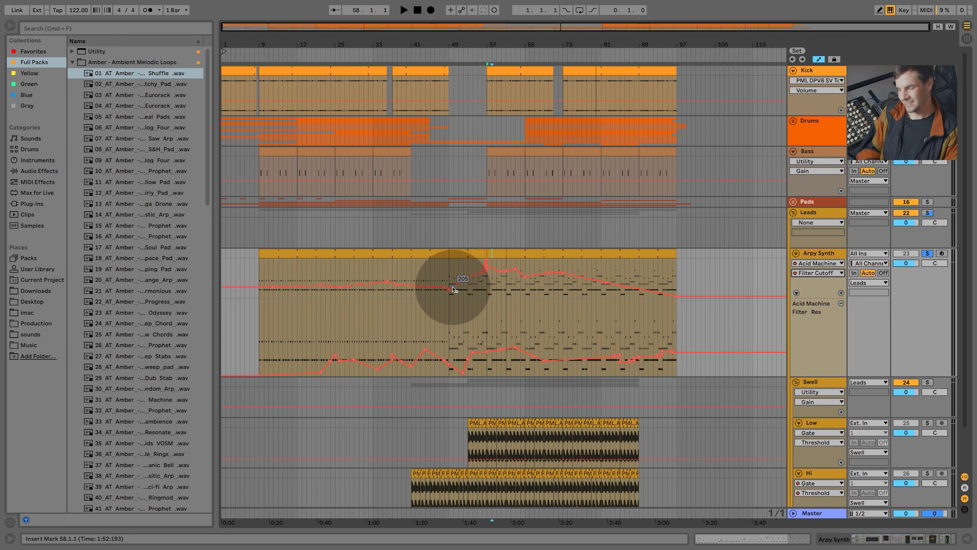
{"action": "left_click", "coordinate": [823, 273]}
{"action": "left_click", "coordinate": [812, 299]}
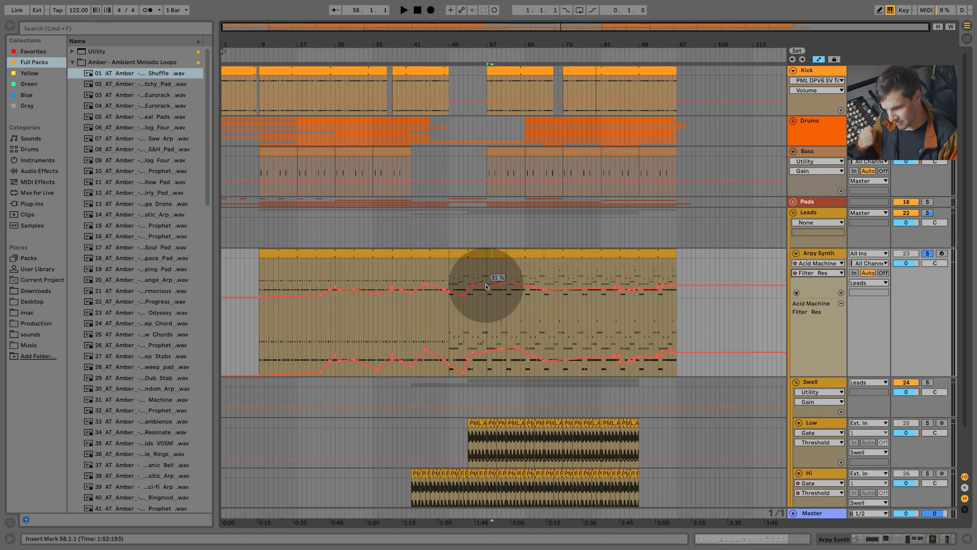
Display the Arpy Synth's Diffused Long Cascades automation and select the Kick clip at bar 57
{"action": "scroll", "coordinate": [547, 334], "scroll_direction": "down", "scroll_amount": 3}
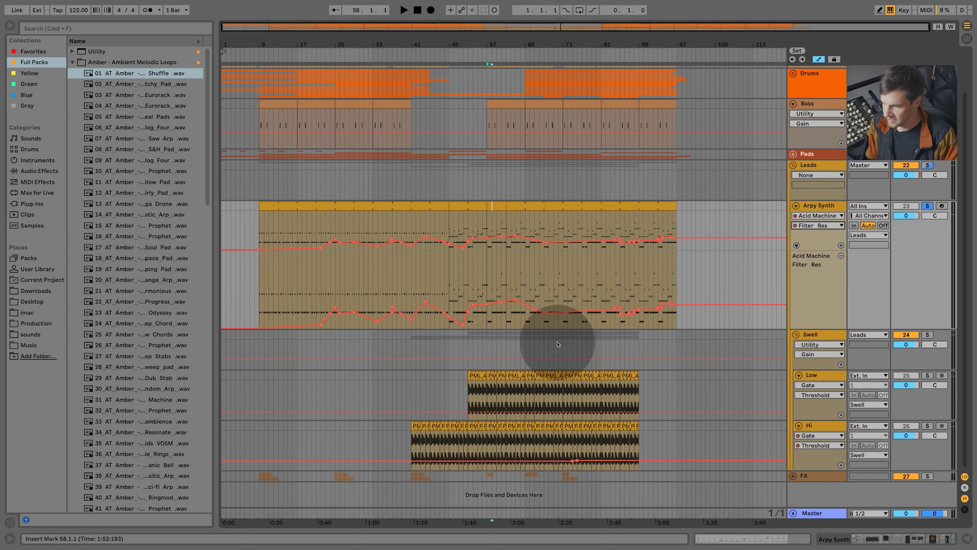
{"action": "left_click", "coordinate": [818, 216]}
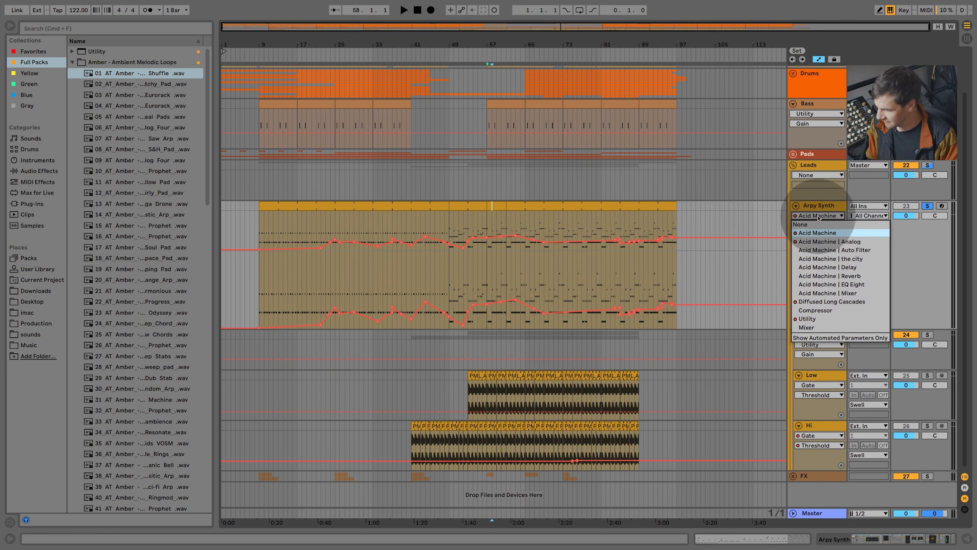
{"action": "left_click", "coordinate": [839, 301]}
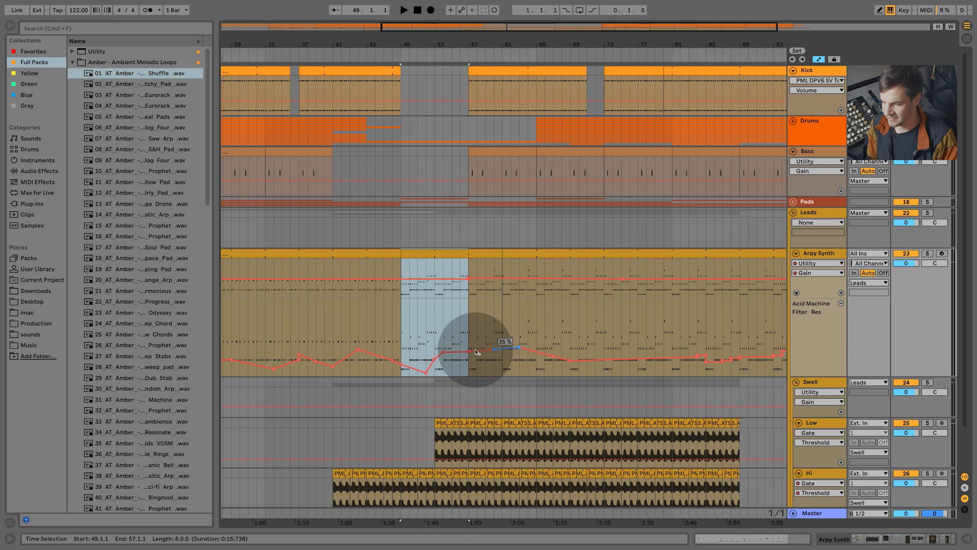
{"action": "left_click", "coordinate": [452, 352]}
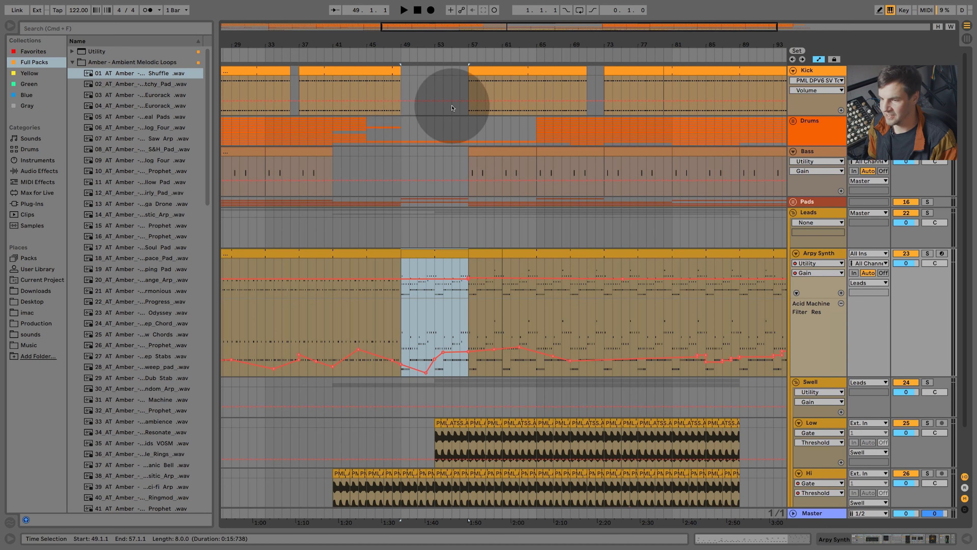
{"action": "left_click", "coordinate": [478, 72]}
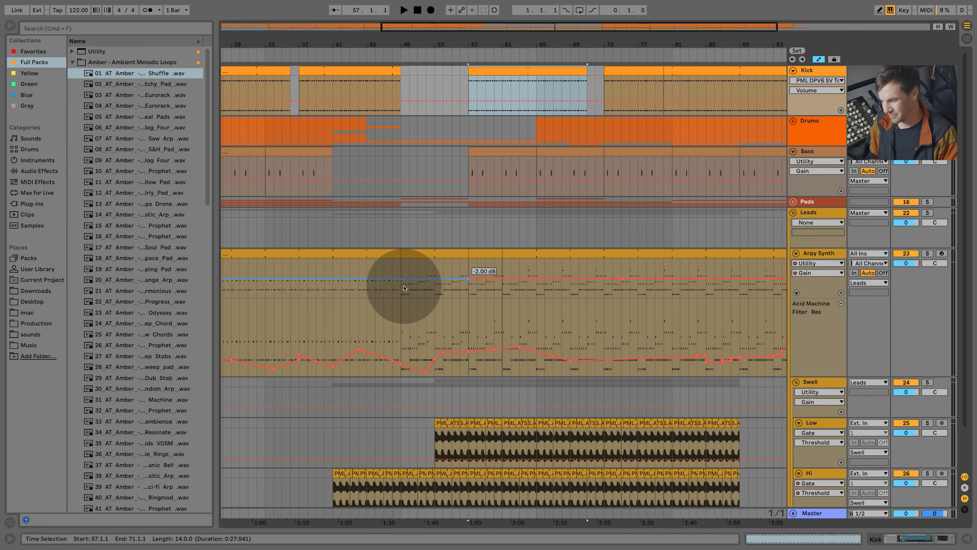
Collapse the Arpy Synth track and display the device chain of the Swell group's Low track
{"action": "left_click", "coordinate": [796, 253]}
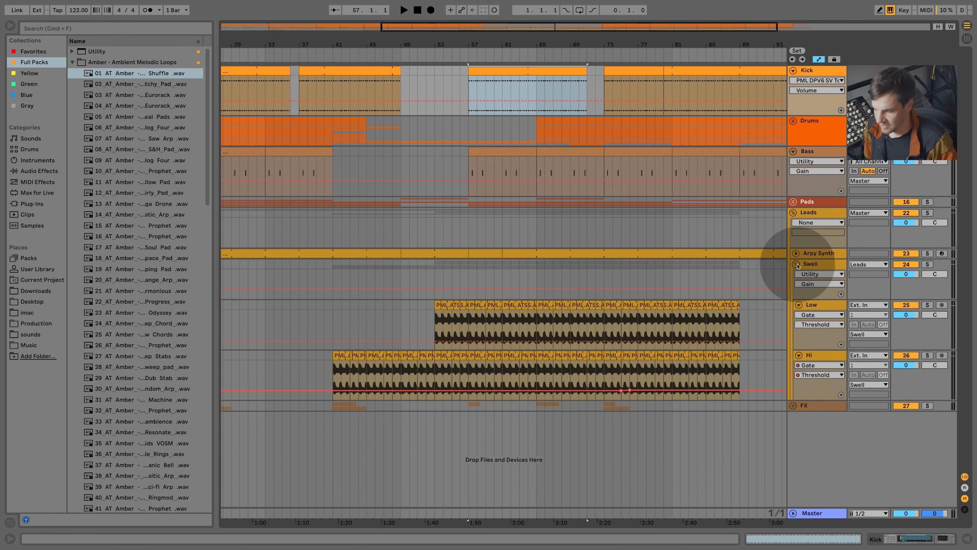
{"action": "left_click", "coordinate": [814, 265]}
{"action": "left_click", "coordinate": [812, 356]}
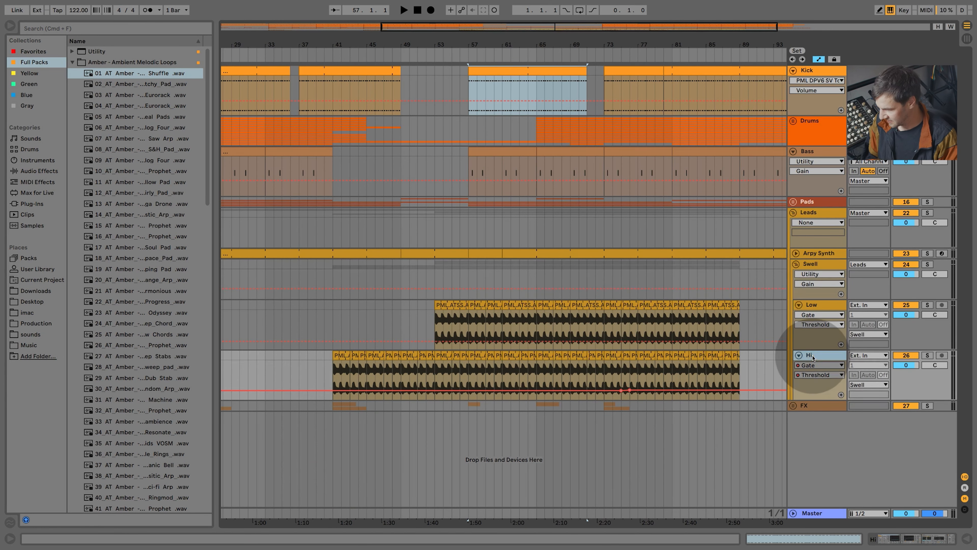
{"action": "double_click", "coordinate": [813, 304]}
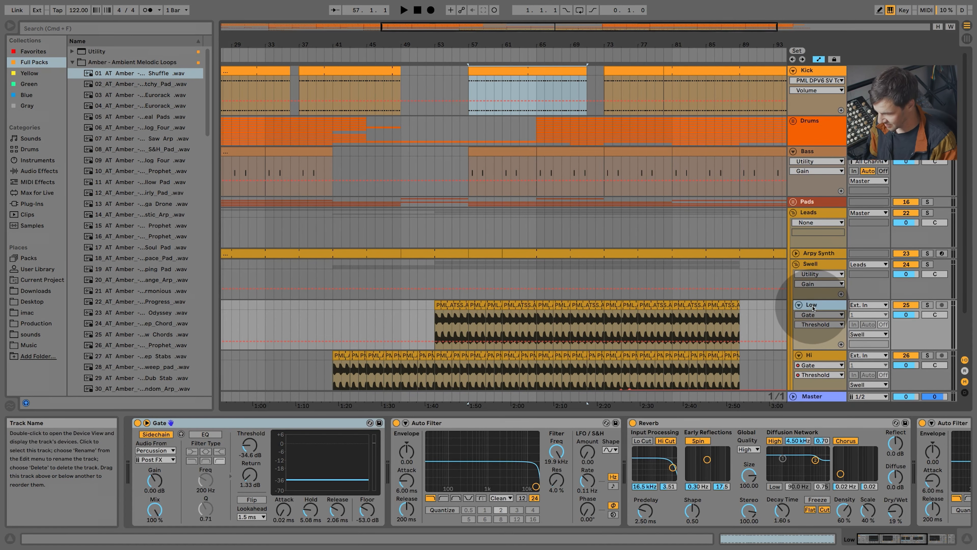
Solo the Leads group with its Swell tracks in view, and play the arrangement from bar 41
{"action": "left_click", "coordinate": [802, 212]}
{"action": "scroll", "coordinate": [545, 290], "scroll_direction": "down", "scroll_amount": 3}
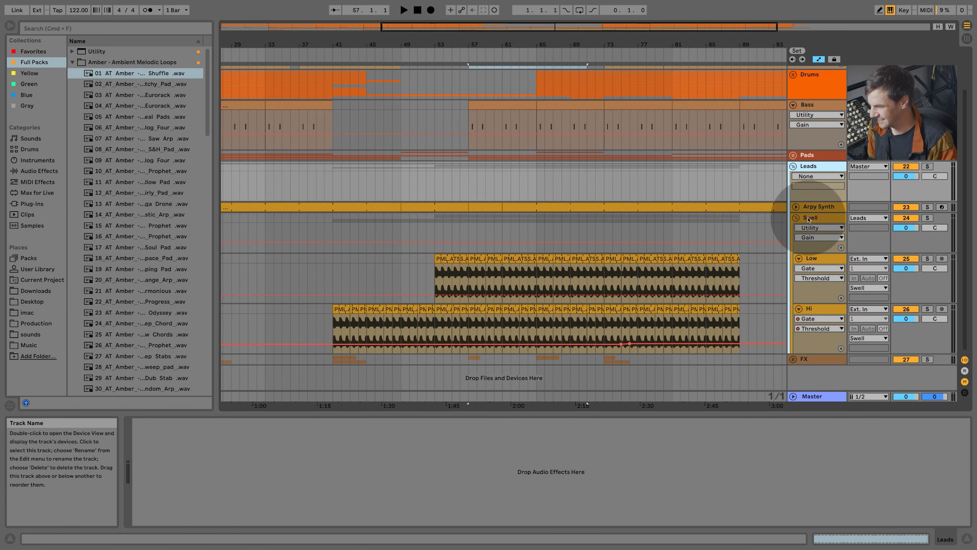
{"action": "left_click", "coordinate": [796, 218]}
{"action": "left_click", "coordinate": [795, 265]}
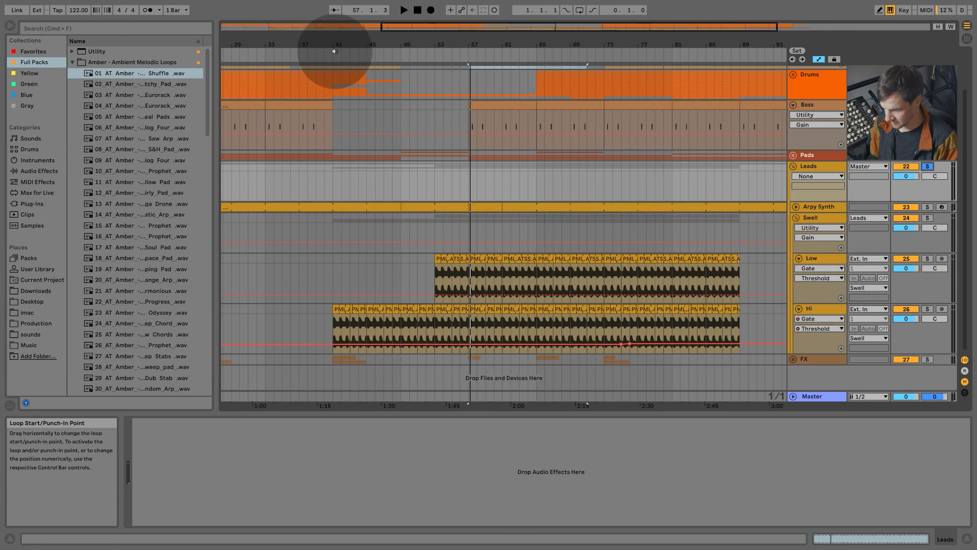
{"action": "left_click", "coordinate": [335, 51]}
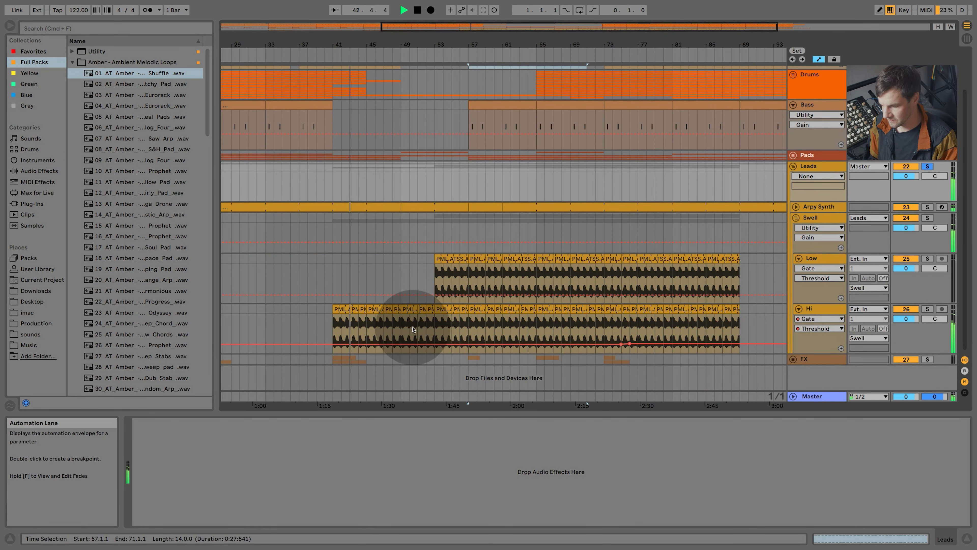
Display the Swell group's Auto Filter Frequency automation in its main lane, then stop playback
{"action": "left_click", "coordinate": [822, 319]}
{"action": "left_click", "coordinate": [814, 227]}
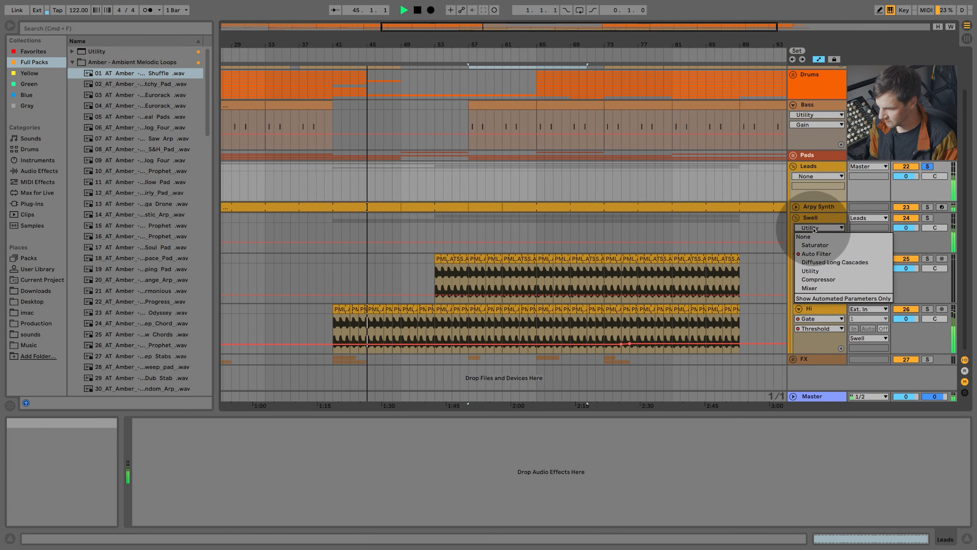
{"action": "left_click", "coordinate": [816, 254]}
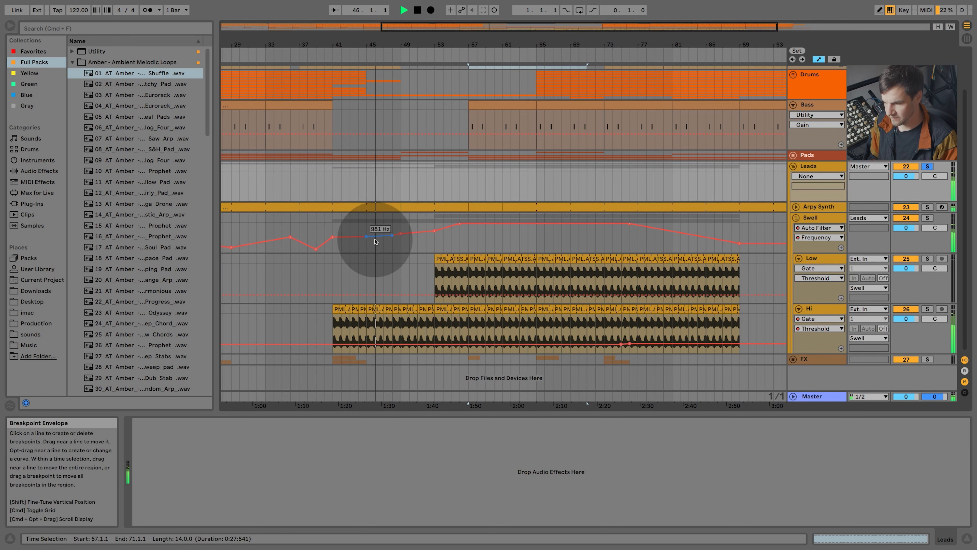
{"action": "key", "text": "space"}
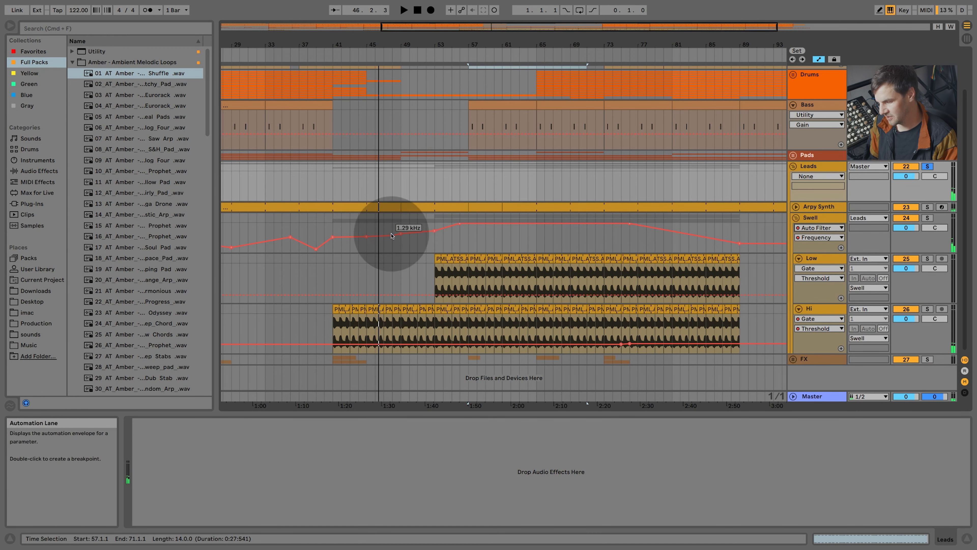
Play the soloed Leads from bar 51 and listen to the swells along the filter automation curve
{"action": "left_click", "coordinate": [418, 189]}
{"action": "key", "text": "space"}
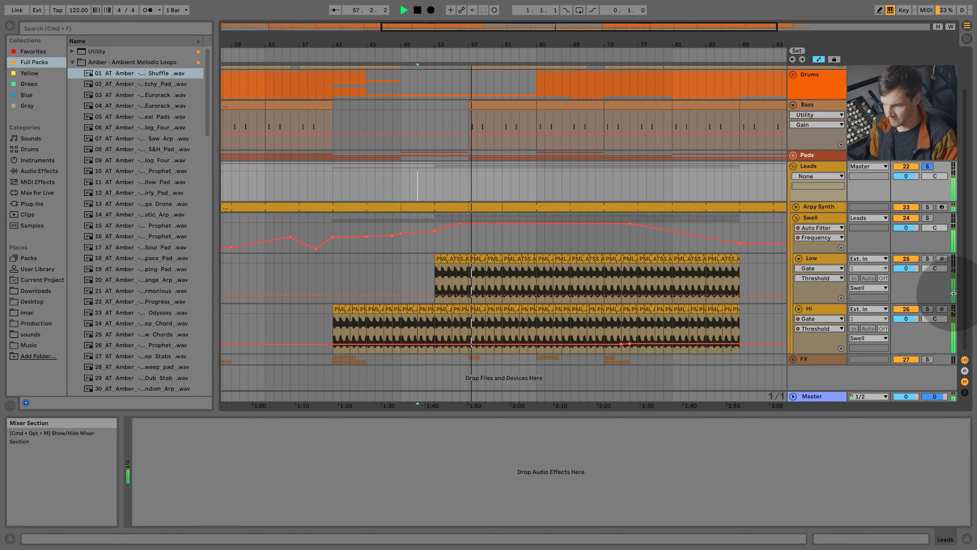
{"action": "scroll", "coordinate": [633, 284], "scroll_direction": "up", "scroll_amount": 3}
{"action": "scroll", "coordinate": [649, 296], "scroll_direction": "down", "scroll_amount": 3}
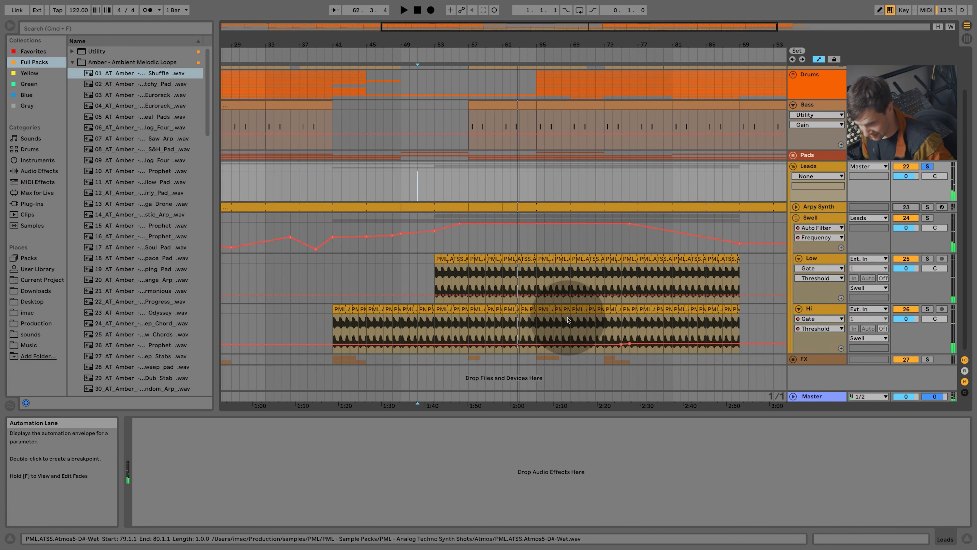
Compare the Swell device chains by selecting the Low clip at bar 53 and the Hi clip at bar 41
{"action": "left_click", "coordinate": [448, 259]}
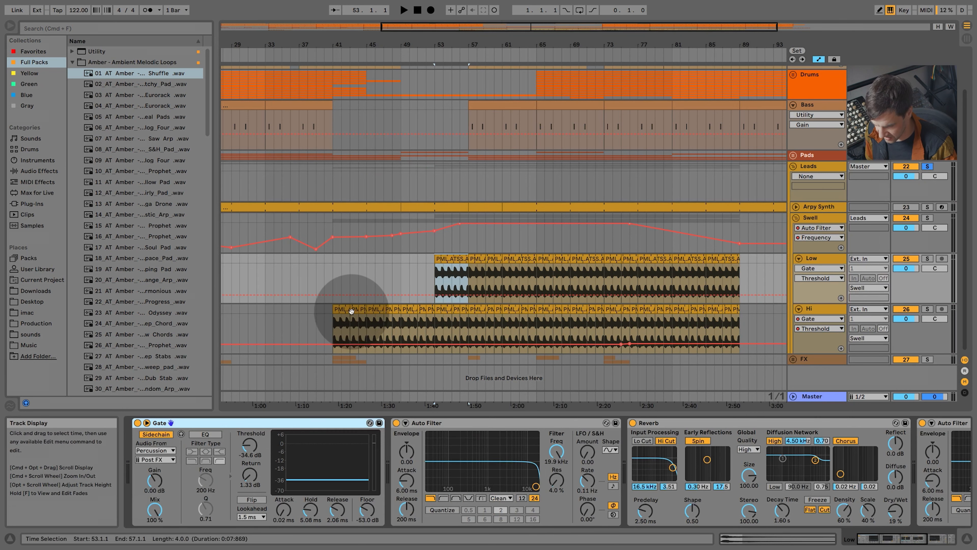
{"action": "left_click", "coordinate": [352, 310]}
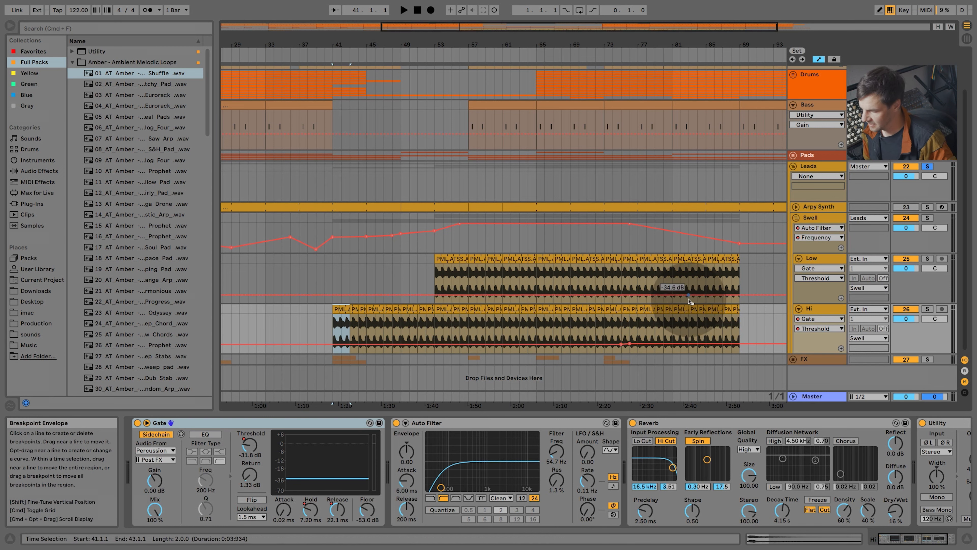
{"action": "left_click_drag", "start_coordinate": [916, 543], "coordinate": [845, 546]}
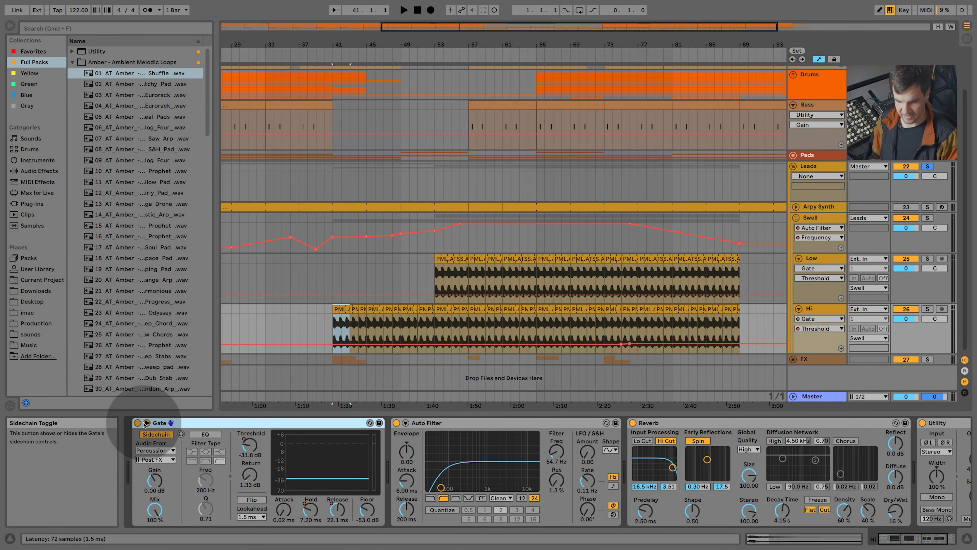
Expand the Drums group and examine the Percussion track that feeds the Gate's sidechain, then return to the Swell tracks
{"action": "scroll", "coordinate": [404, 266], "scroll_direction": "up", "scroll_amount": 3}
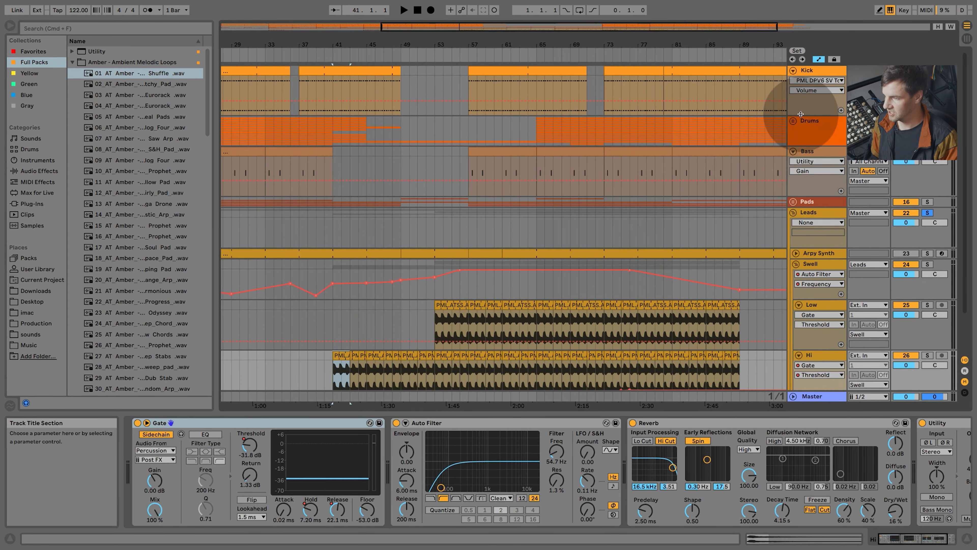
{"action": "left_click", "coordinate": [794, 120]}
{"action": "scroll", "coordinate": [664, 325], "scroll_direction": "down", "scroll_amount": 3}
{"action": "scroll", "coordinate": [664, 325], "scroll_direction": "down", "scroll_amount": 20}
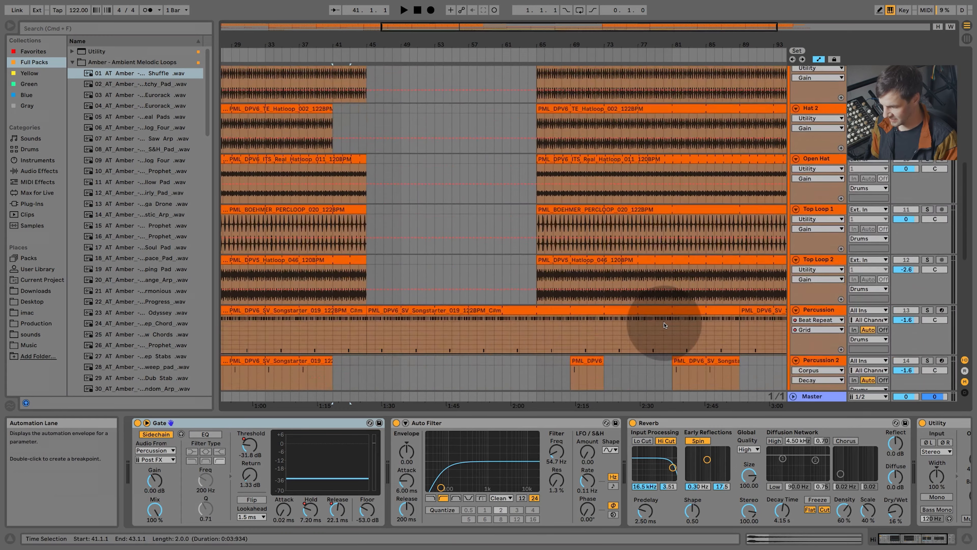
{"action": "scroll", "coordinate": [673, 344], "scroll_direction": "up", "scroll_amount": 8}
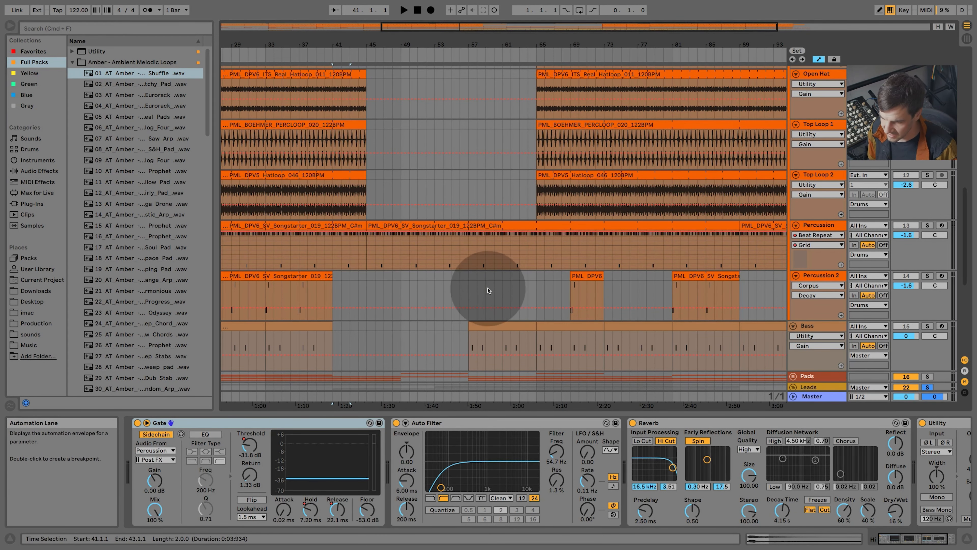
{"action": "scroll", "coordinate": [554, 308], "scroll_direction": "down", "scroll_amount": 8}
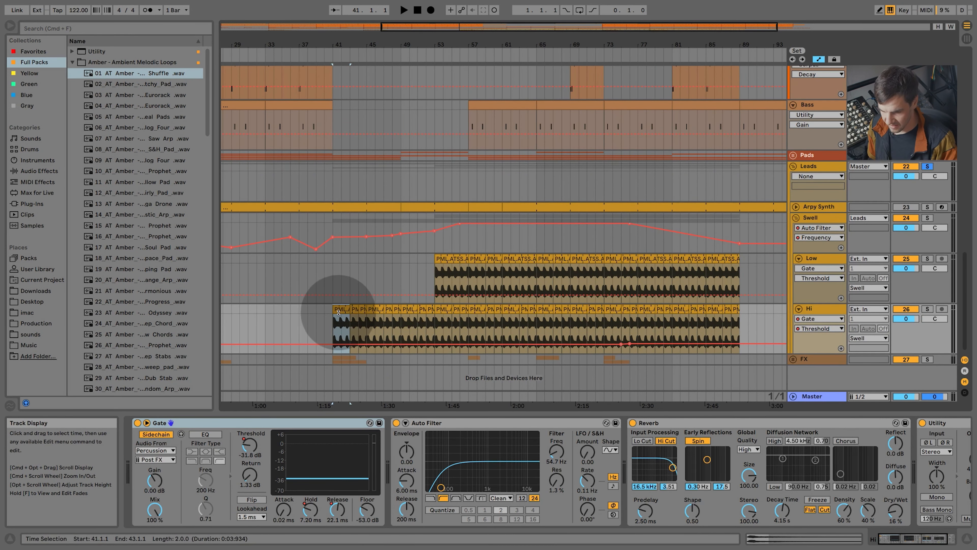
Turn off the Gate on the Hi track and solo the track to hear its ungated sample from bar 41
{"action": "left_click", "coordinate": [138, 422]}
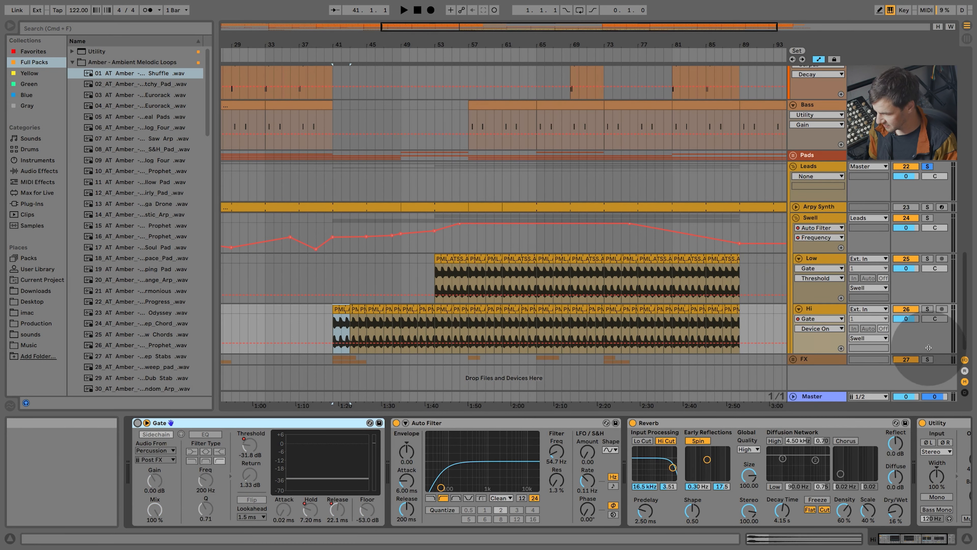
{"action": "left_click", "coordinate": [927, 308]}
{"action": "key", "text": "space"}
{"action": "key", "text": "space"}
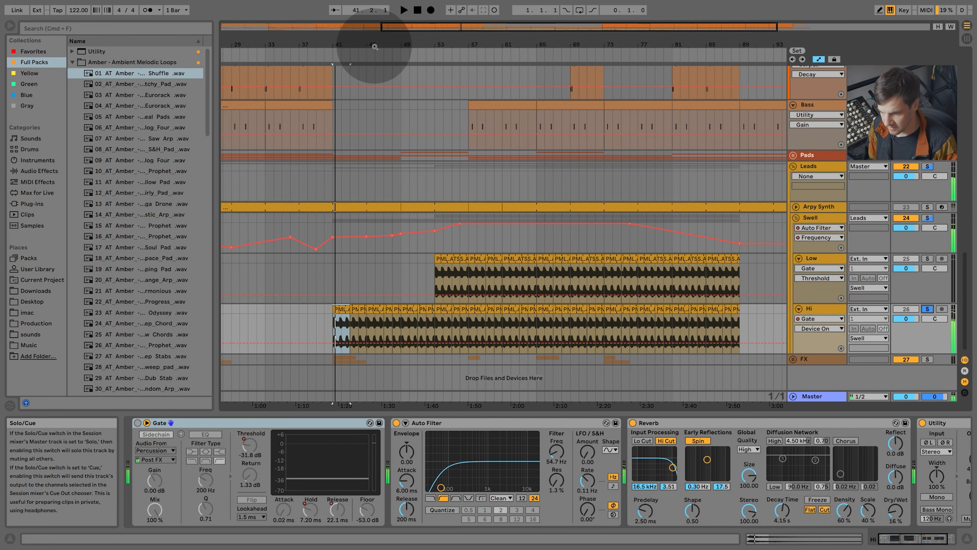
Open the Hi clip at bar 53, display its Transpose envelope and turn off its loop
{"action": "left_click", "coordinate": [447, 54]}
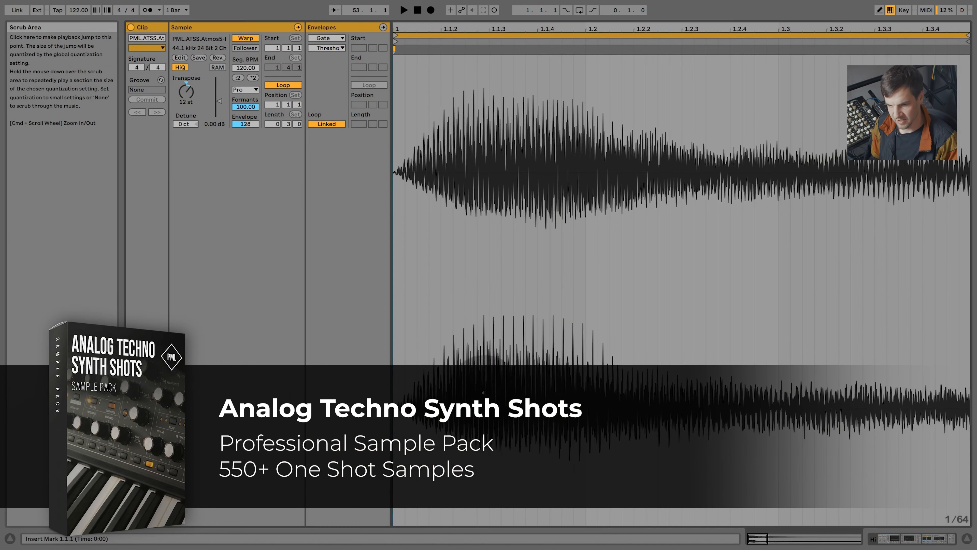
{"action": "left_click", "coordinate": [185, 96]}
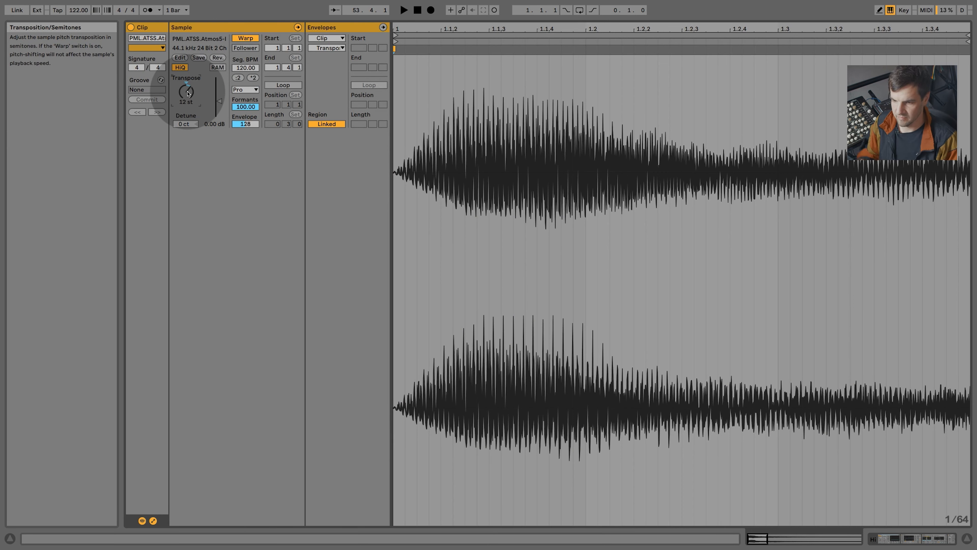
{"action": "left_click", "coordinate": [967, 538]}
{"action": "double_click", "coordinate": [571, 475]}
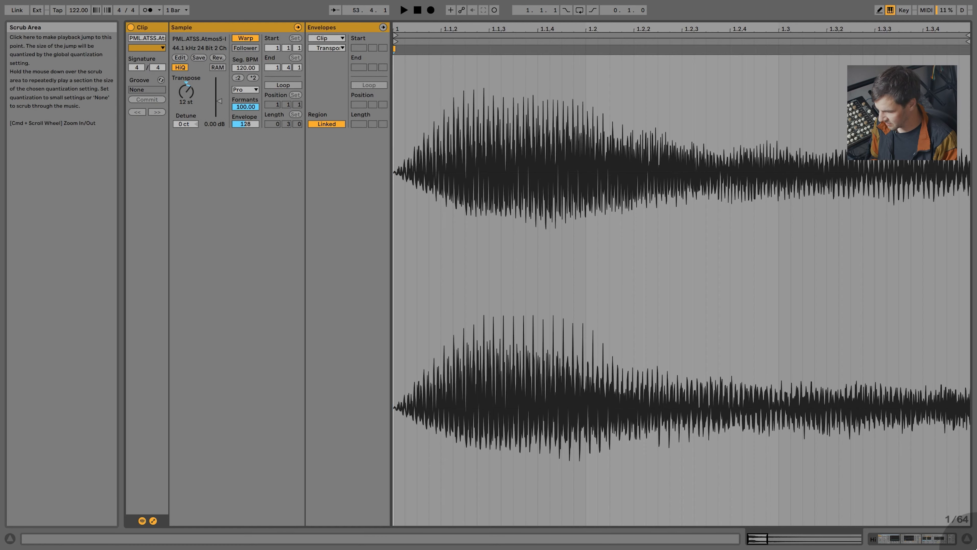
Extend the unlooped Hi clip at bar 53 to two bars and turn its loop back on
{"action": "left_click", "coordinate": [965, 538]}
{"action": "left_click_drag", "start_coordinate": [439, 425], "coordinate": [450, 426]}
{"action": "double_click", "coordinate": [443, 426]}
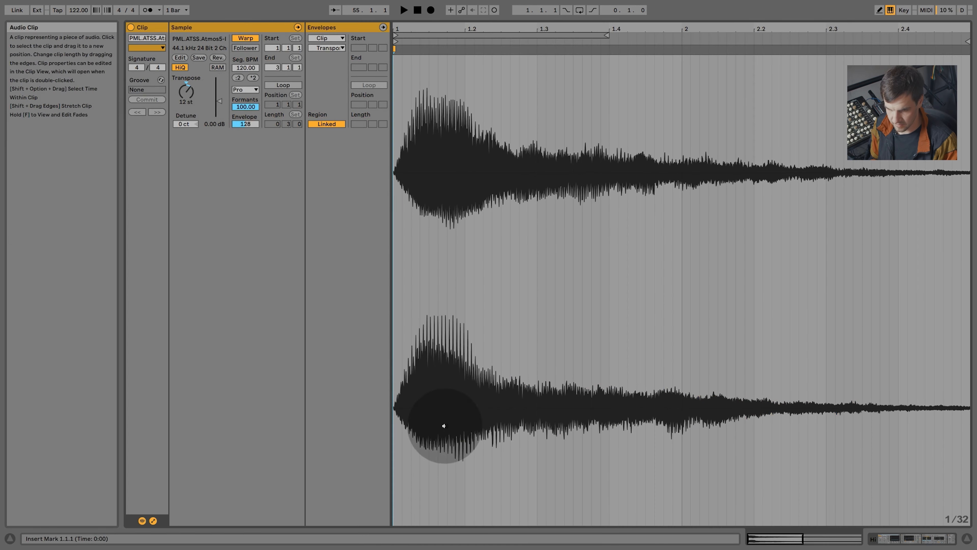
{"action": "left_click", "coordinate": [284, 85]}
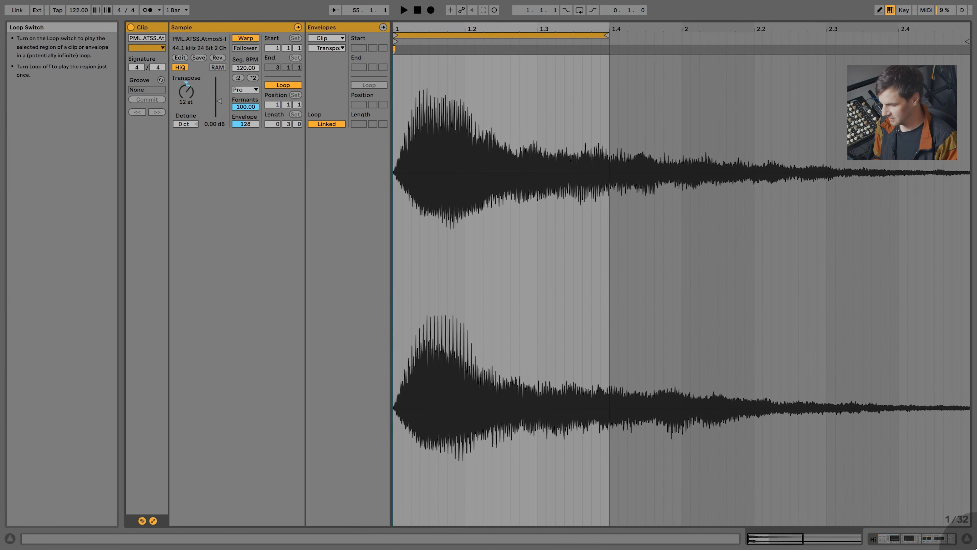
Return to the arrangement and play the soloed Hi clip from bar 53
{"action": "left_click", "coordinate": [969, 538]}
{"action": "key", "text": "space"}
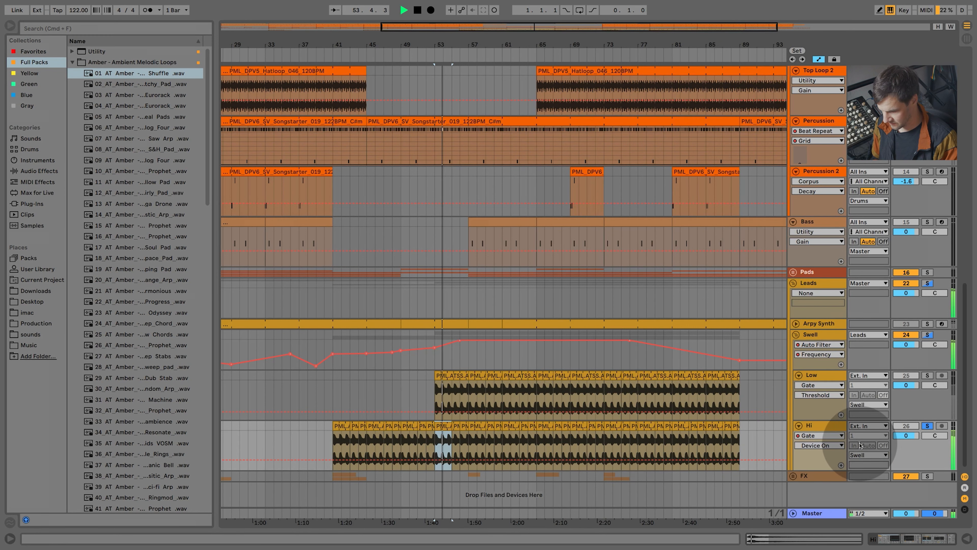
{"action": "key", "text": "space"}
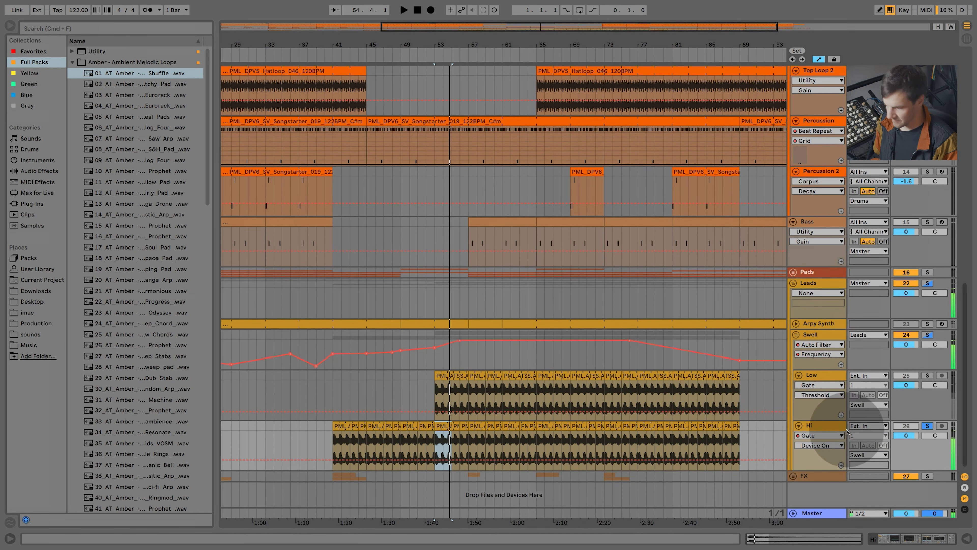
Open the one-bar Hi clip at bar 55, examine its transposition, and return to the arrangement
{"action": "double_click", "coordinate": [460, 426]}
{"action": "left_click", "coordinate": [960, 538]}
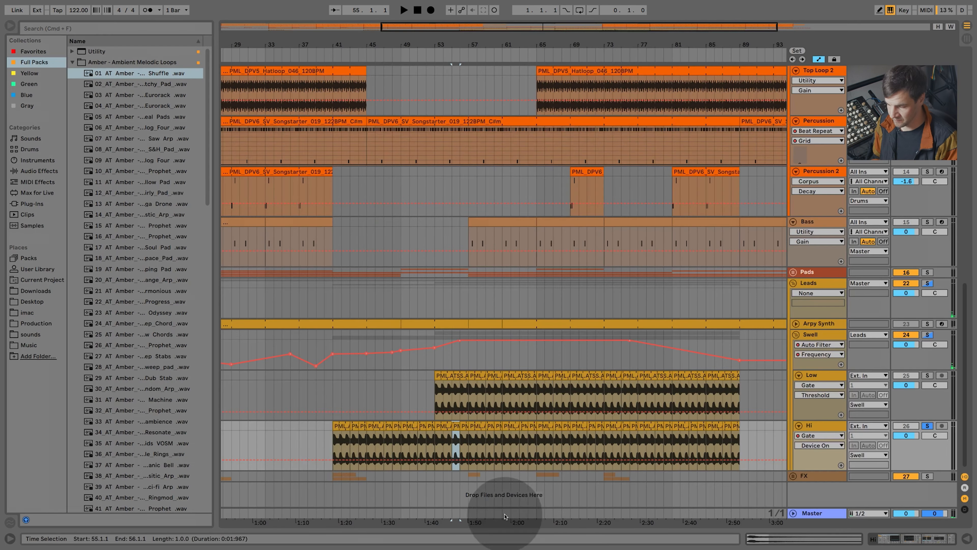
{"action": "left_click", "coordinate": [454, 430]}
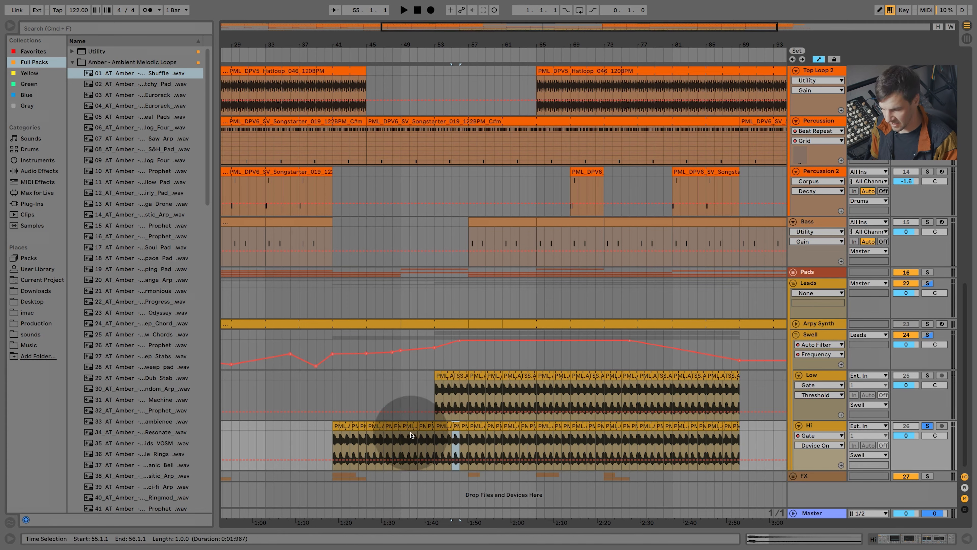
{"action": "left_click", "coordinate": [442, 427]}
{"action": "double_click", "coordinate": [462, 428]}
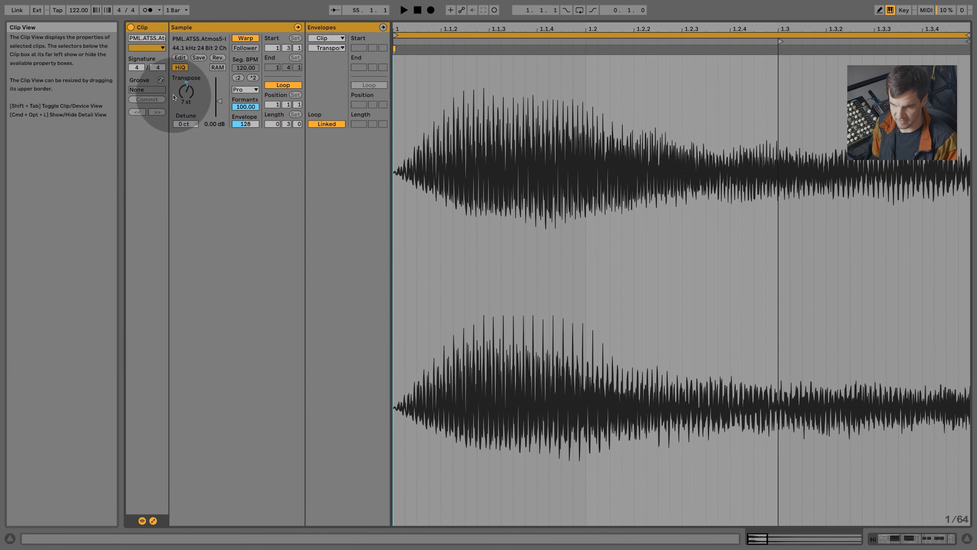
{"action": "left_click", "coordinate": [971, 539]}
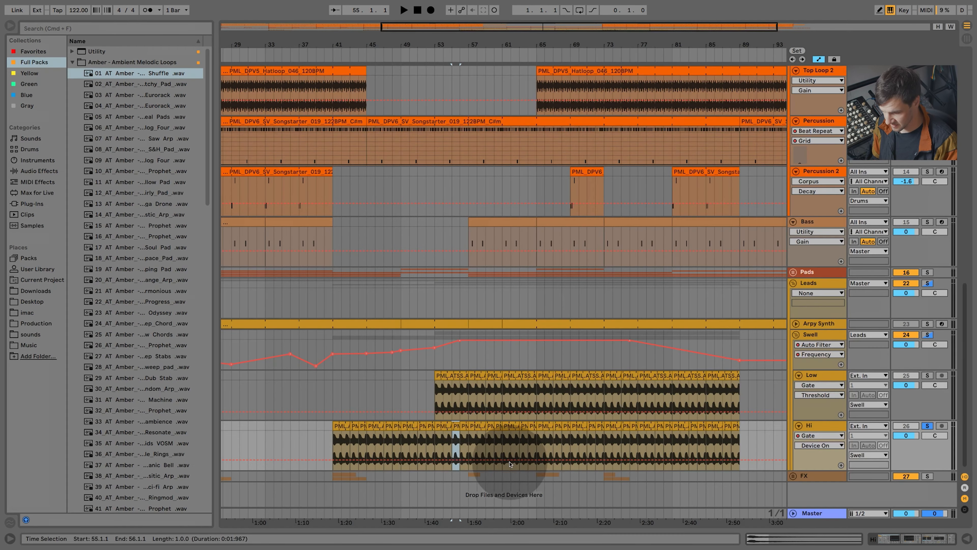
Play the Hi track from bar 53 and examine the transposition of its clip at bar 56
{"action": "double_click", "coordinate": [442, 428]}
{"action": "key", "text": "space"}
{"action": "left_click", "coordinate": [969, 540]}
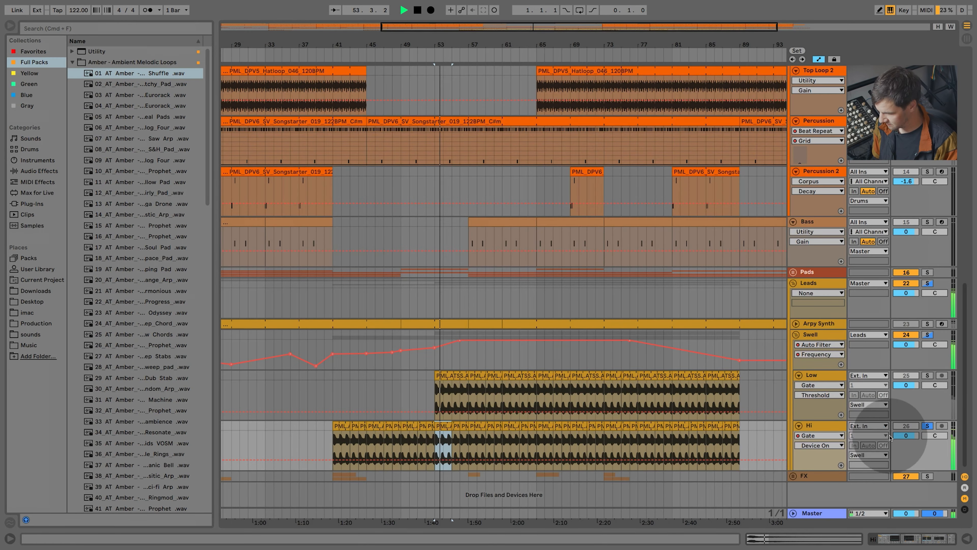
{"action": "double_click", "coordinate": [461, 436]}
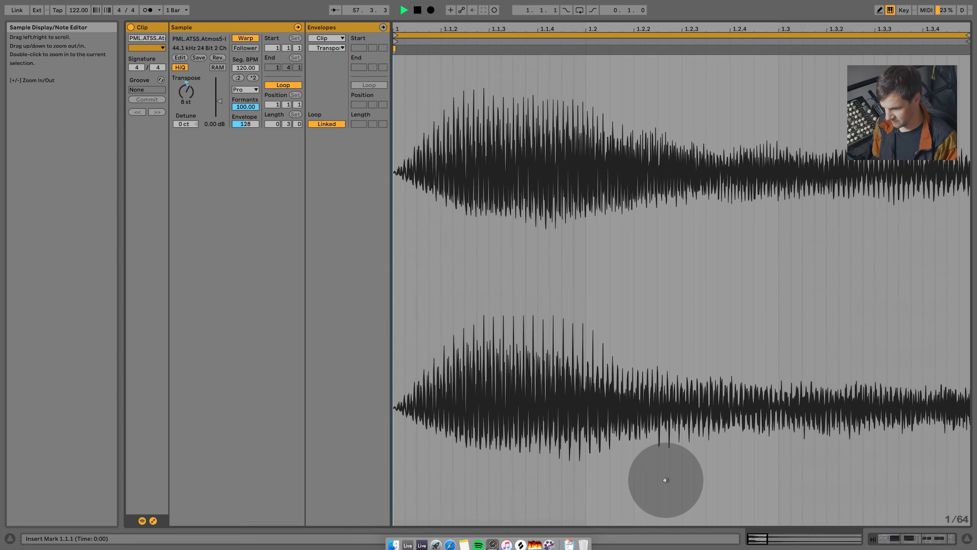
{"action": "left_click", "coordinate": [967, 538]}
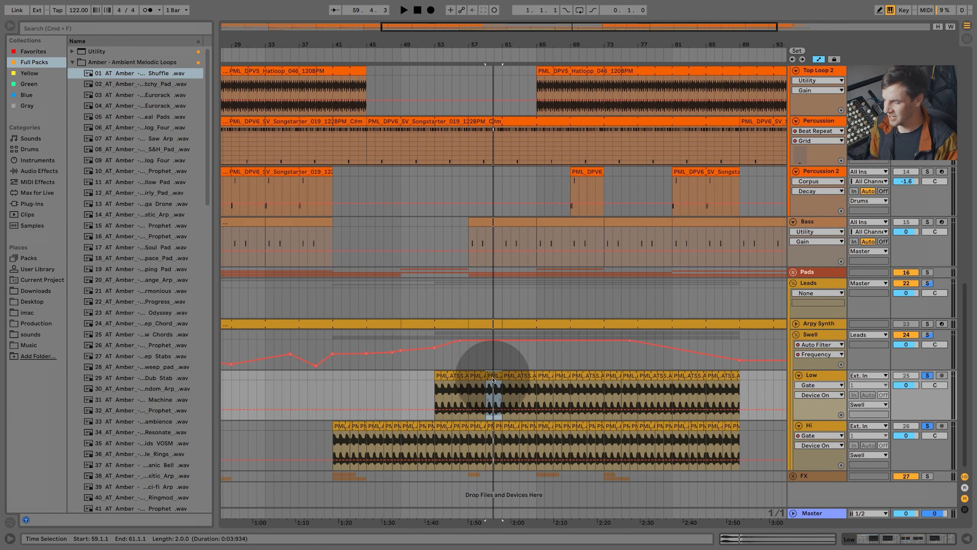
Compare the transpositions of the Hi and Low clips at bar 59, returning to the arrangement after each
{"action": "double_click", "coordinate": [489, 426]}
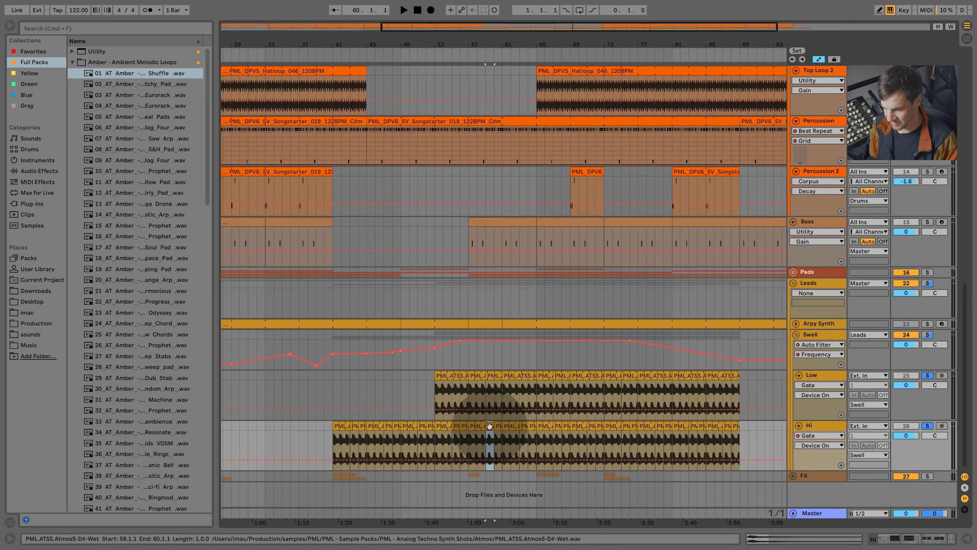
{"action": "left_click", "coordinate": [964, 538]}
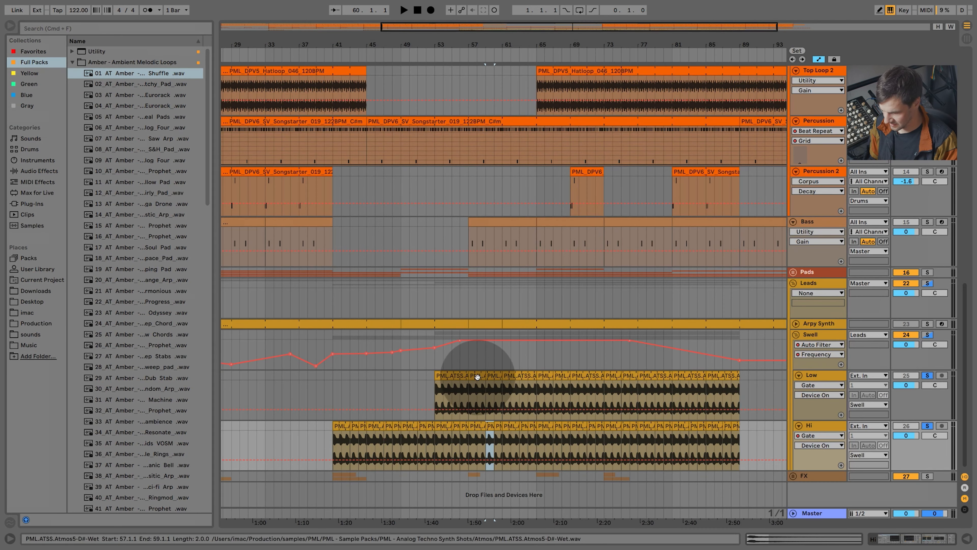
{"action": "double_click", "coordinate": [491, 379]}
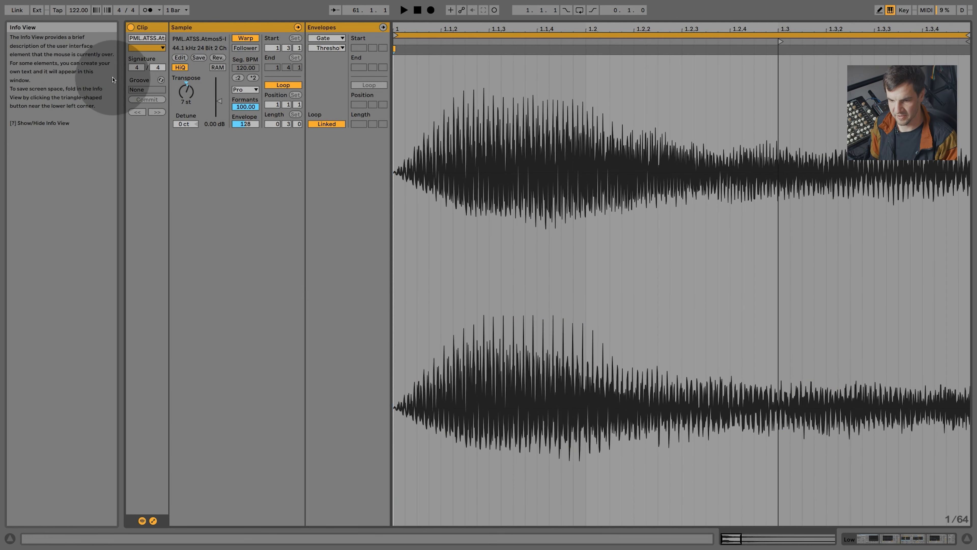
{"action": "left_click", "coordinate": [968, 538]}
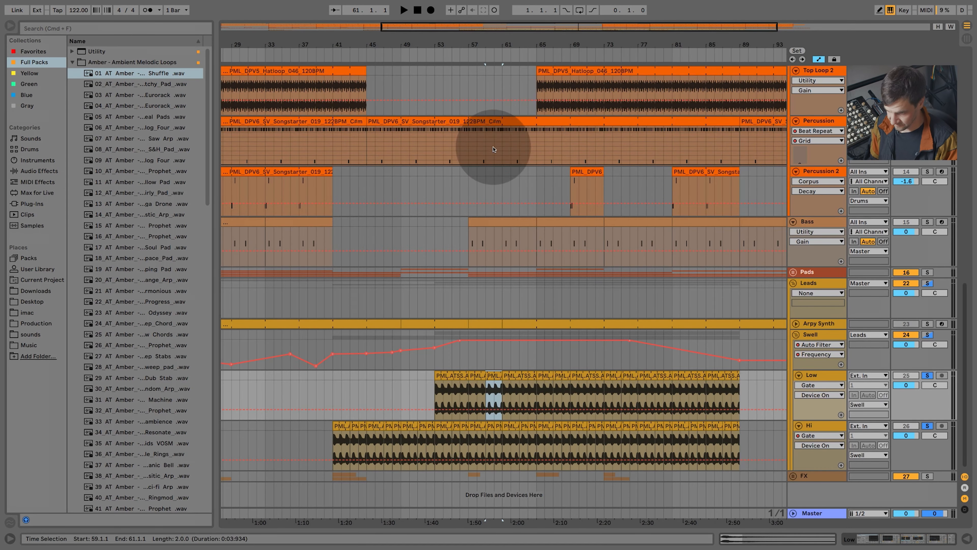
Play the soloed Low and Hi tracks from bar 59
{"action": "left_click", "coordinate": [488, 61]}
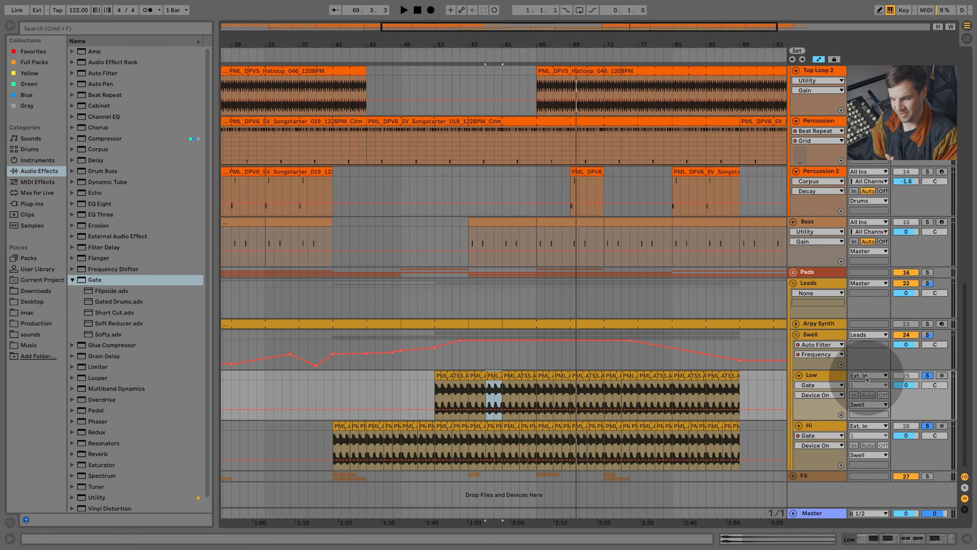
{"action": "scroll", "coordinate": [704, 373], "scroll_direction": "up", "scroll_amount": 4}
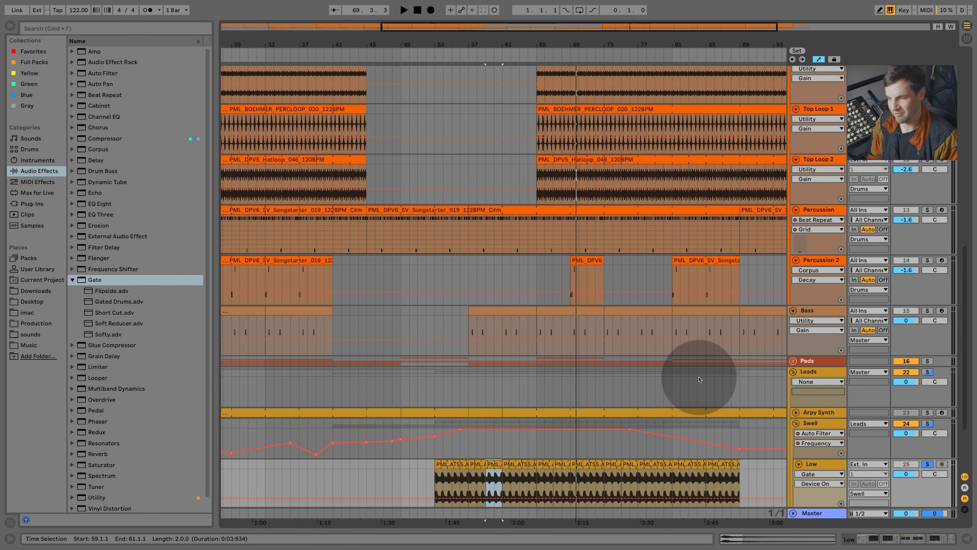
{"action": "scroll", "coordinate": [699, 379], "scroll_direction": "down", "scroll_amount": 3}
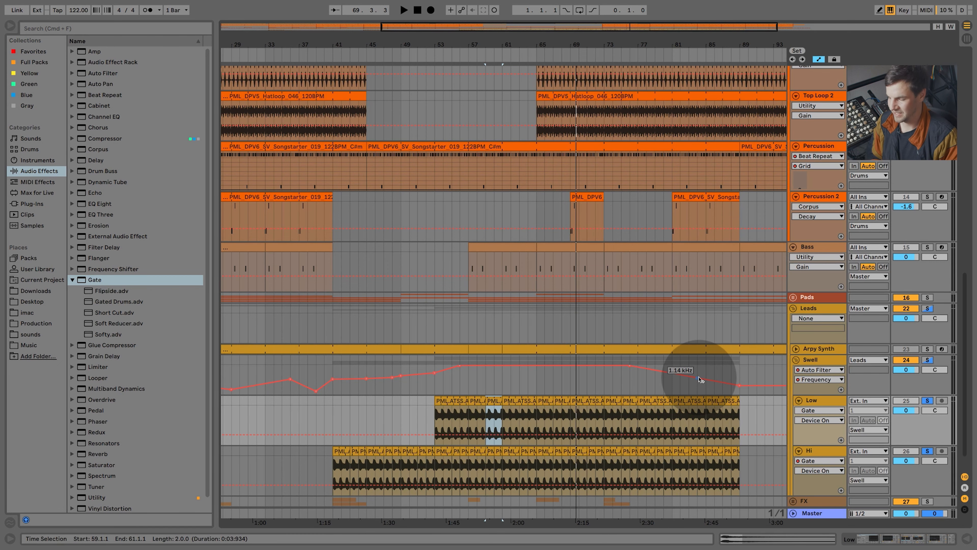
{"action": "scroll", "coordinate": [700, 379], "scroll_direction": "down", "scroll_amount": 1}
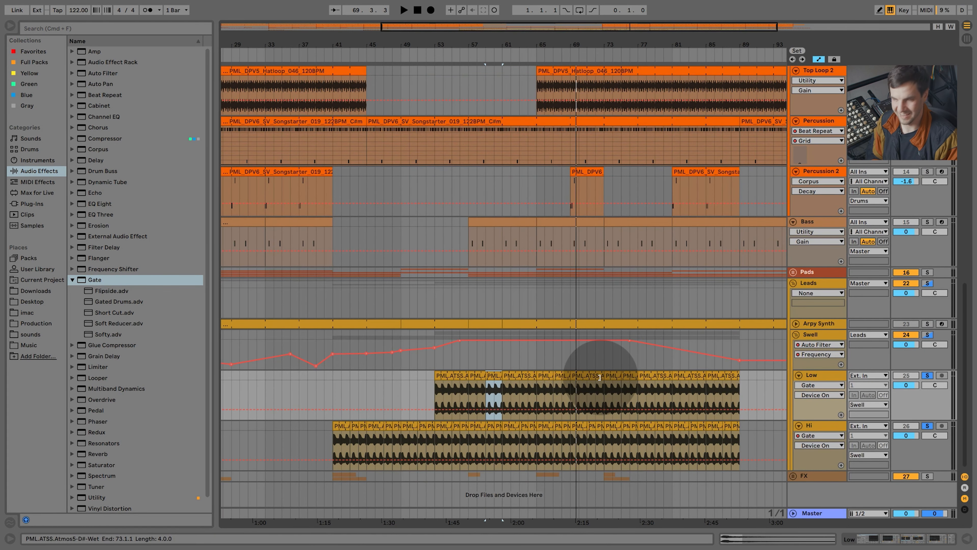
Select the Swell group, clear the solos on its Low and Hi tracks, and look through the drum tracks above
{"action": "left_click", "coordinate": [816, 336]}
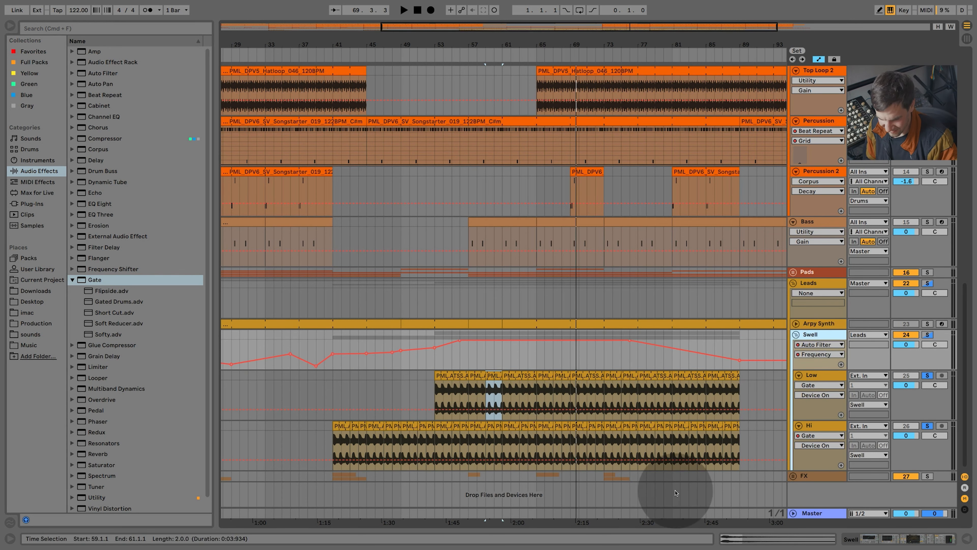
{"action": "scroll", "coordinate": [687, 486], "scroll_direction": "up", "scroll_amount": 2}
{"action": "scroll", "coordinate": [686, 487], "scroll_direction": "down", "scroll_amount": 2}
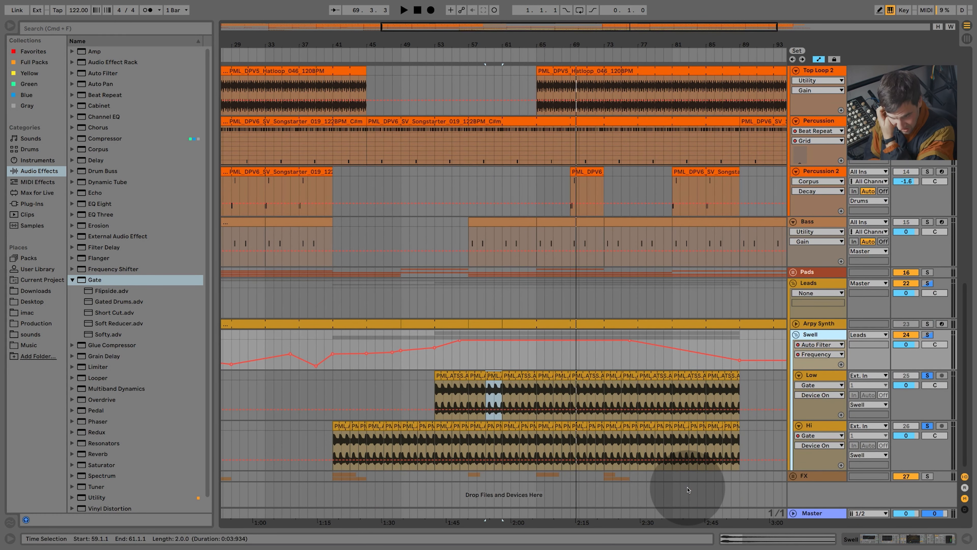
{"action": "scroll", "coordinate": [689, 455], "scroll_direction": "up", "scroll_amount": 9}
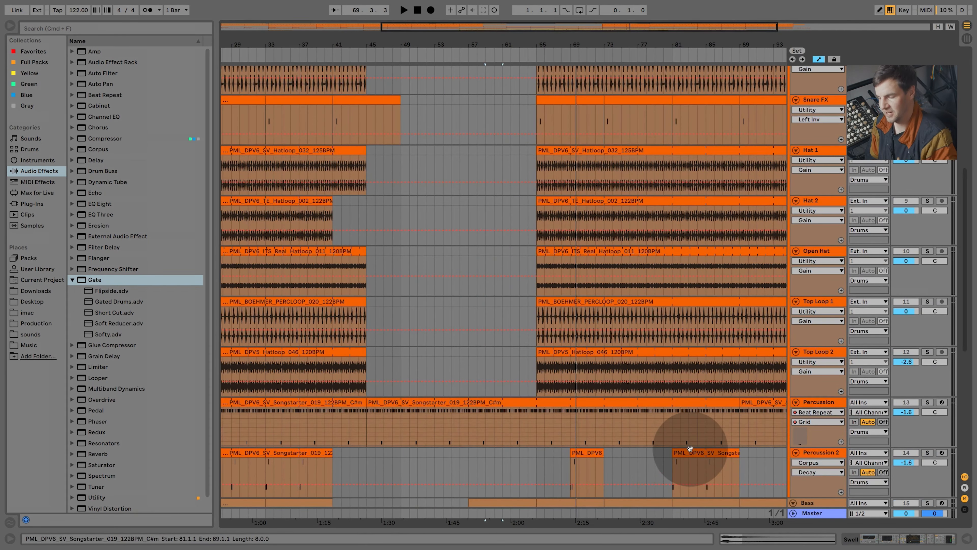
{"action": "scroll", "coordinate": [688, 448], "scroll_direction": "down", "scroll_amount": 9}
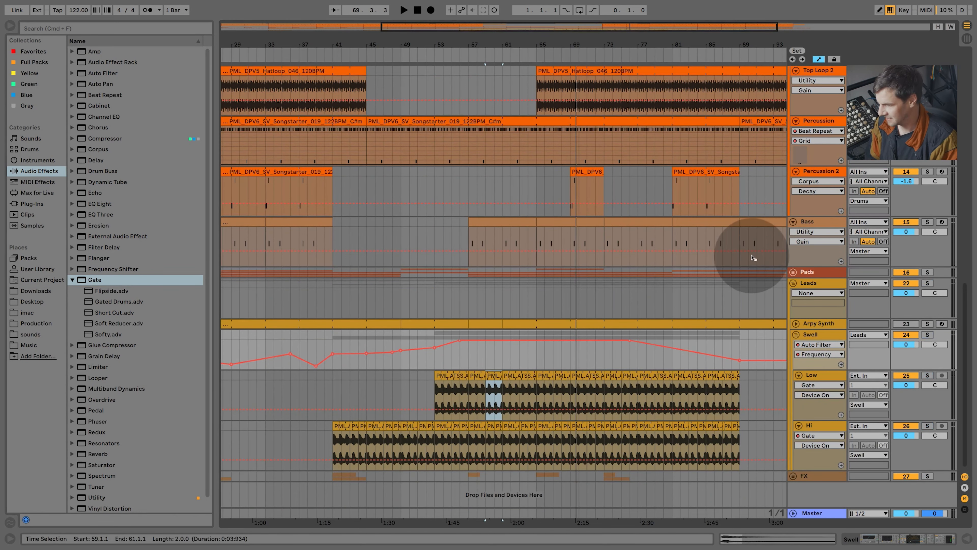
{"action": "scroll", "coordinate": [752, 250], "scroll_direction": "up", "scroll_amount": 2}
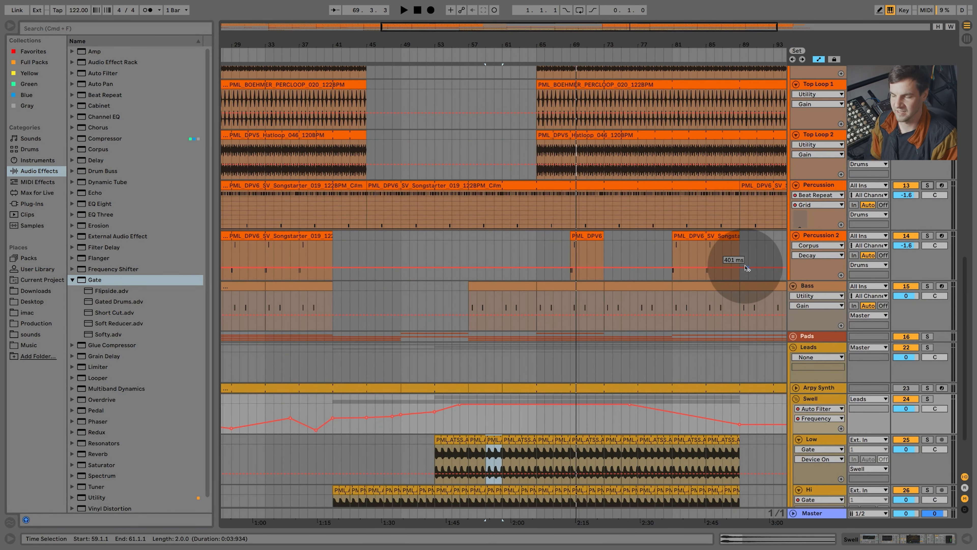
Solo the Percussion track and examine its device chain, from the sliced sampler rack to Beat Repeat
{"action": "left_click", "coordinate": [927, 185]}
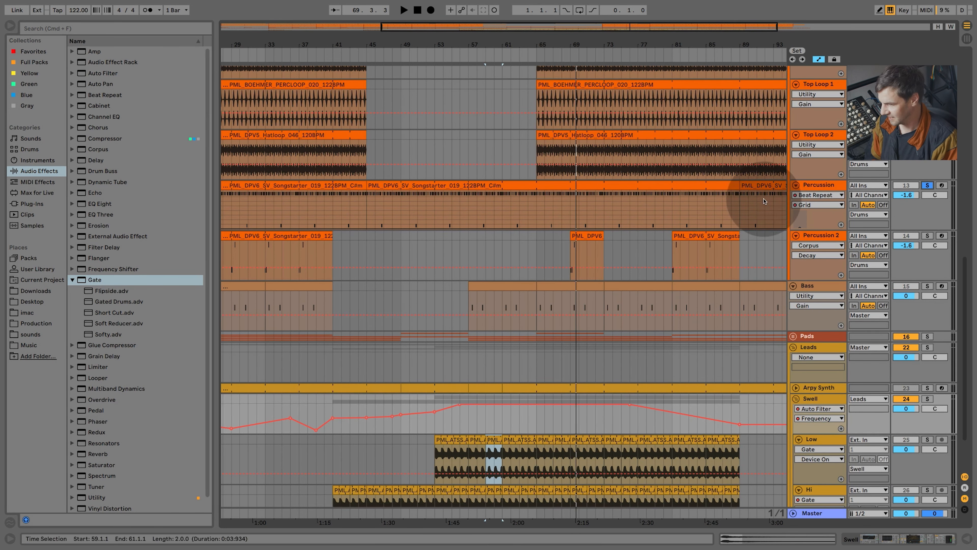
{"action": "double_click", "coordinate": [824, 188]}
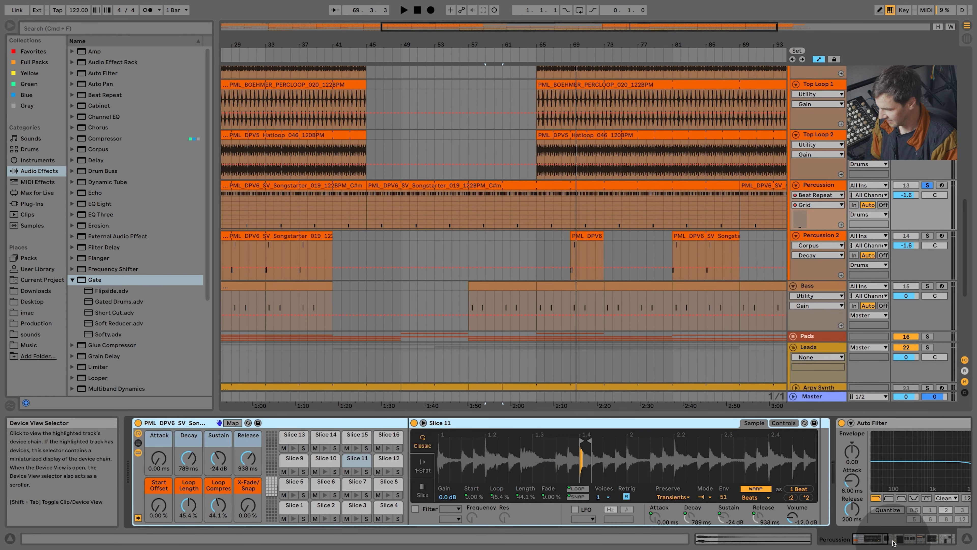
{"action": "left_click", "coordinate": [905, 539]}
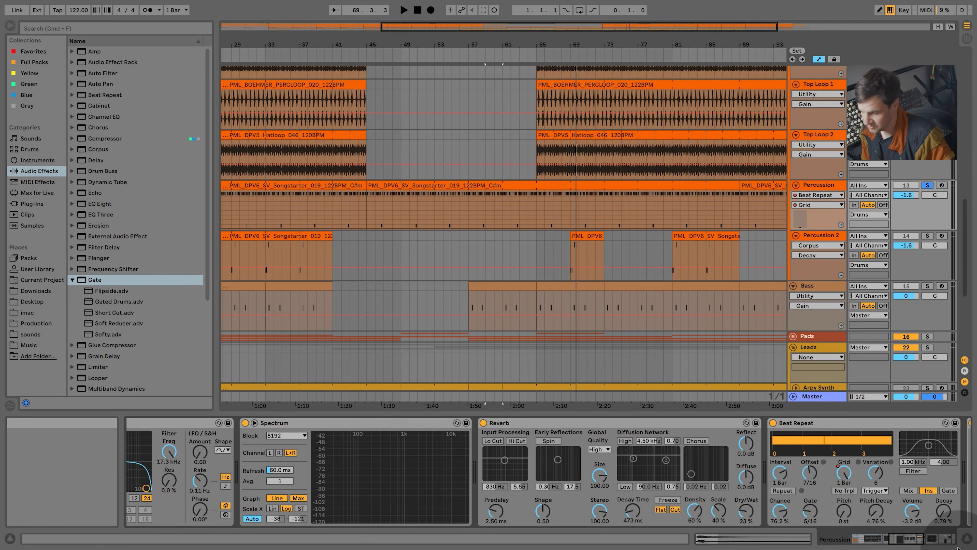
{"action": "scroll", "coordinate": [885, 523], "scroll_direction": "left", "scroll_amount": 5}
Switch on the Percussion-sidechained Gate on both the Hi and Low tracks
{"action": "scroll", "coordinate": [823, 293], "scroll_direction": "down", "scroll_amount": 5}
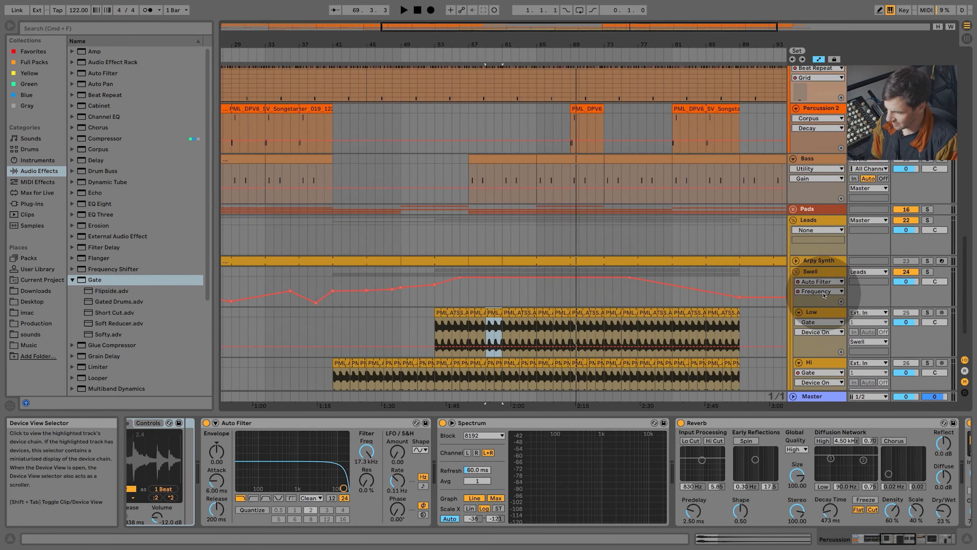
{"action": "left_click", "coordinate": [827, 310]}
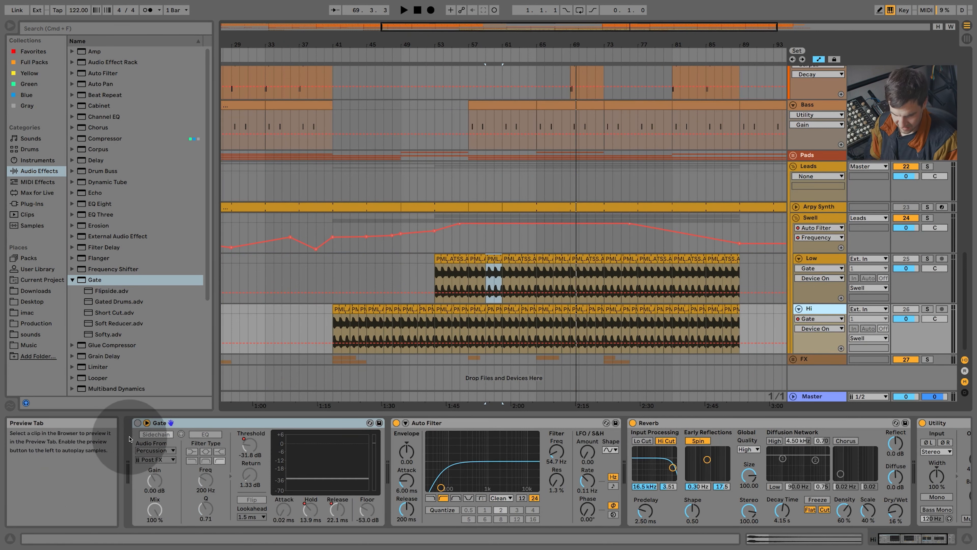
{"action": "left_click", "coordinate": [137, 426]}
{"action": "left_click", "coordinate": [813, 290]}
{"action": "left_click", "coordinate": [821, 260]}
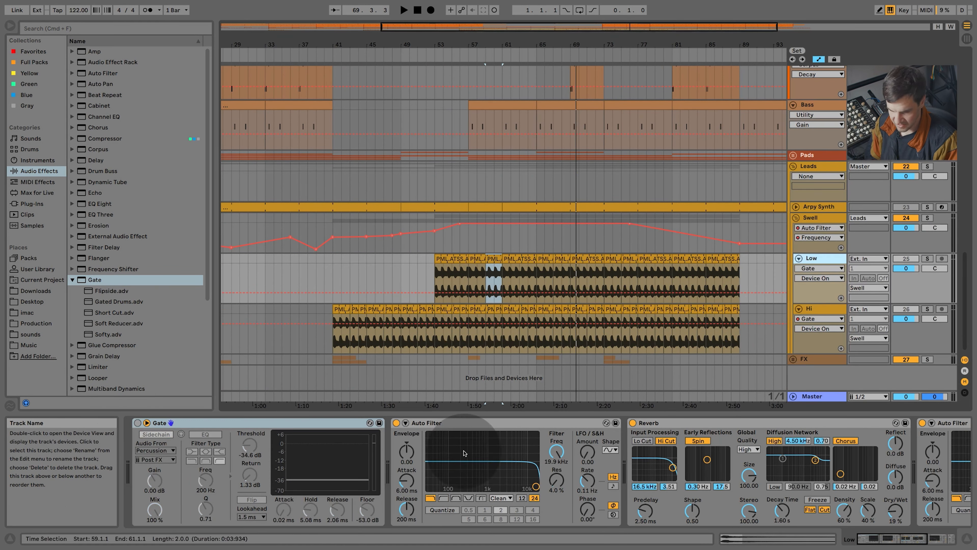
Compare the Percussion pattern with the gated Low and Hi clips and examine the Swell group's effects
{"action": "scroll", "coordinate": [686, 291], "scroll_direction": "up", "scroll_amount": 5}
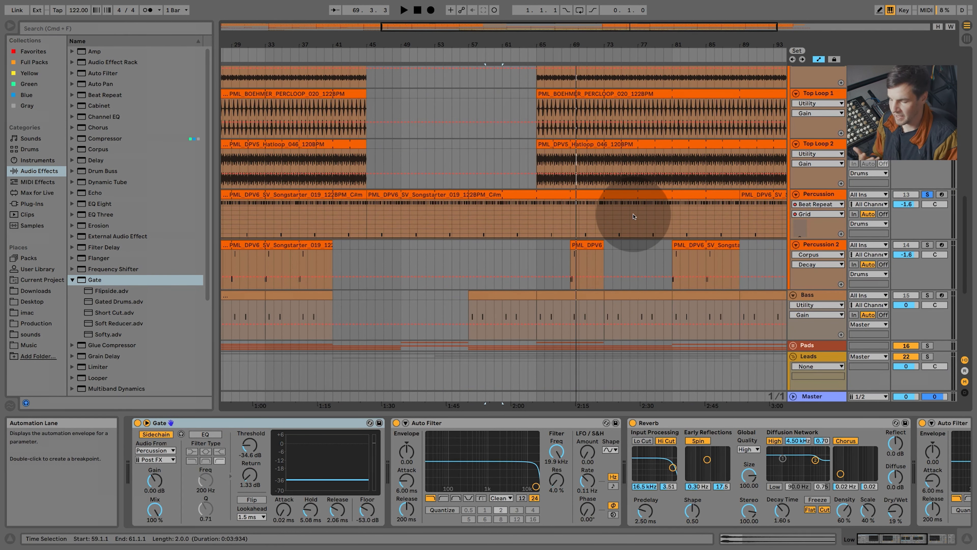
{"action": "scroll", "coordinate": [624, 219], "scroll_direction": "down", "scroll_amount": 5}
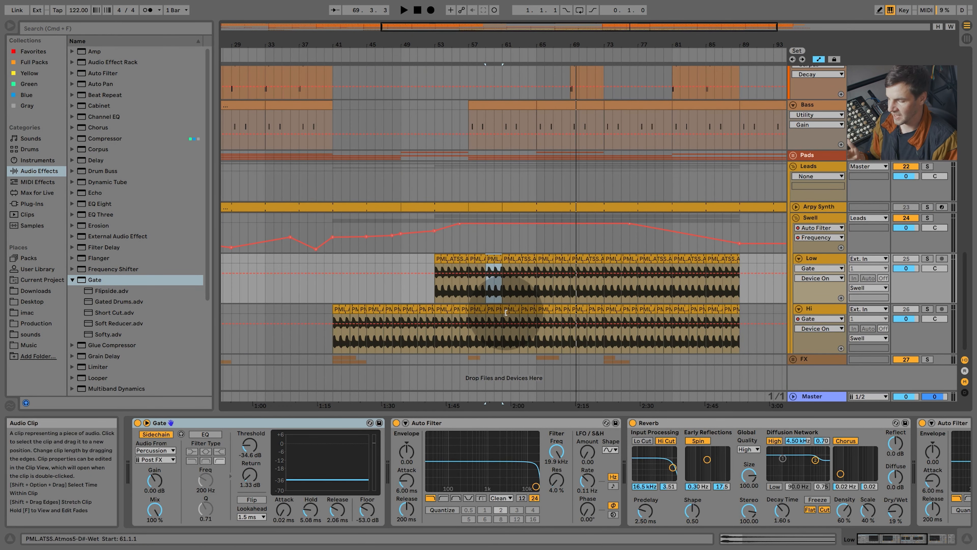
{"action": "scroll", "coordinate": [500, 308], "scroll_direction": "up", "scroll_amount": 3}
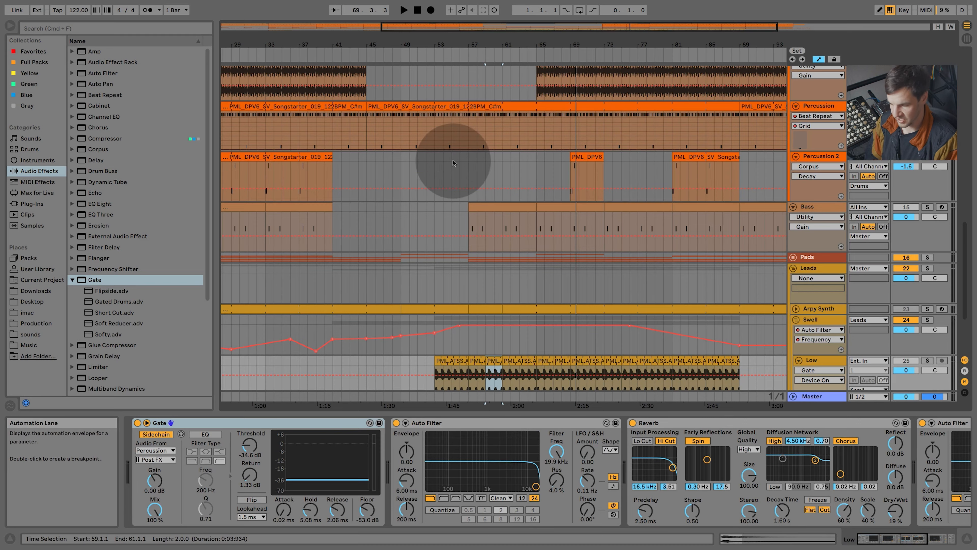
{"action": "scroll", "coordinate": [496, 366], "scroll_direction": "up", "scroll_amount": 1}
{"action": "scroll", "coordinate": [496, 293], "scroll_direction": "down", "scroll_amount": 3}
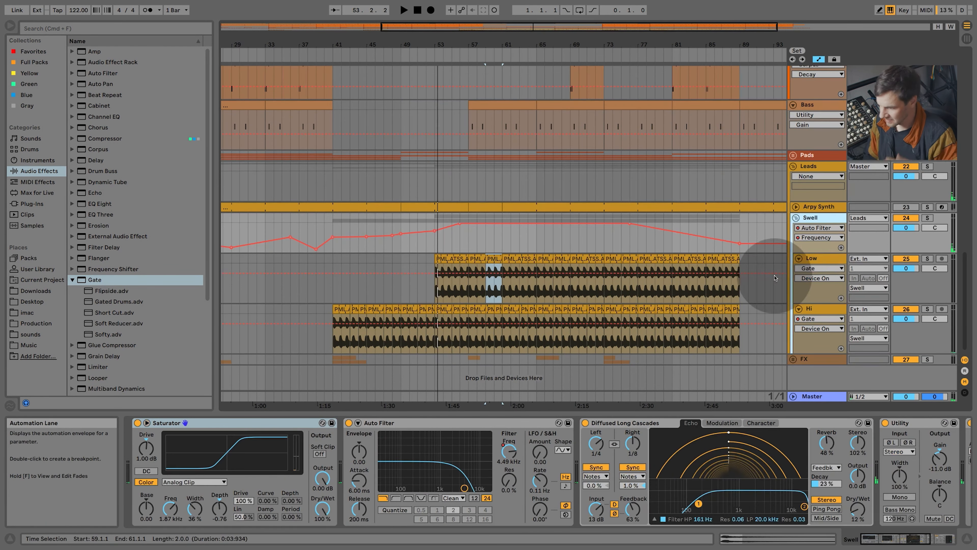
Switch off the Gate on the Low and Hi tracks and play the ungated samples from bar 53
{"action": "double_click", "coordinate": [826, 257]}
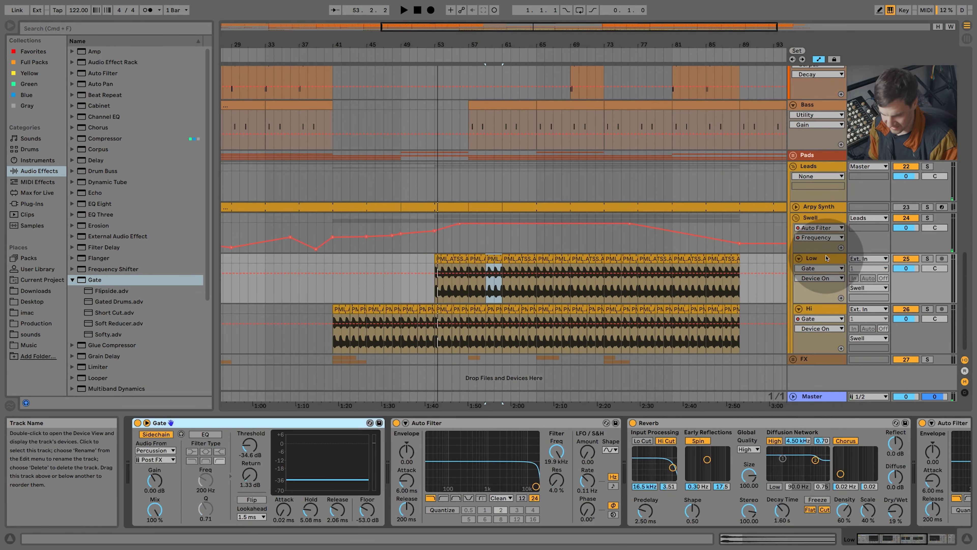
{"action": "left_click", "coordinate": [137, 423]}
{"action": "left_click", "coordinate": [823, 310]}
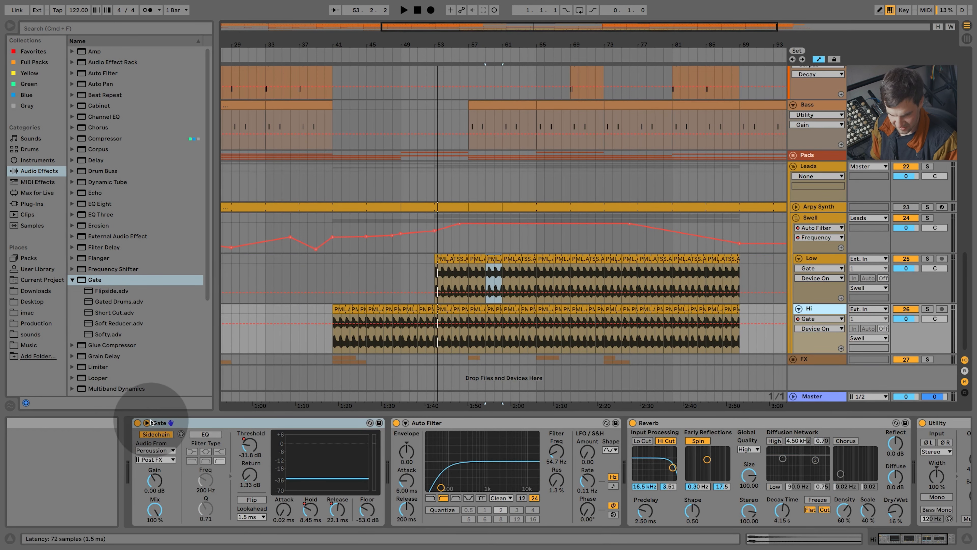
{"action": "left_click", "coordinate": [437, 61]}
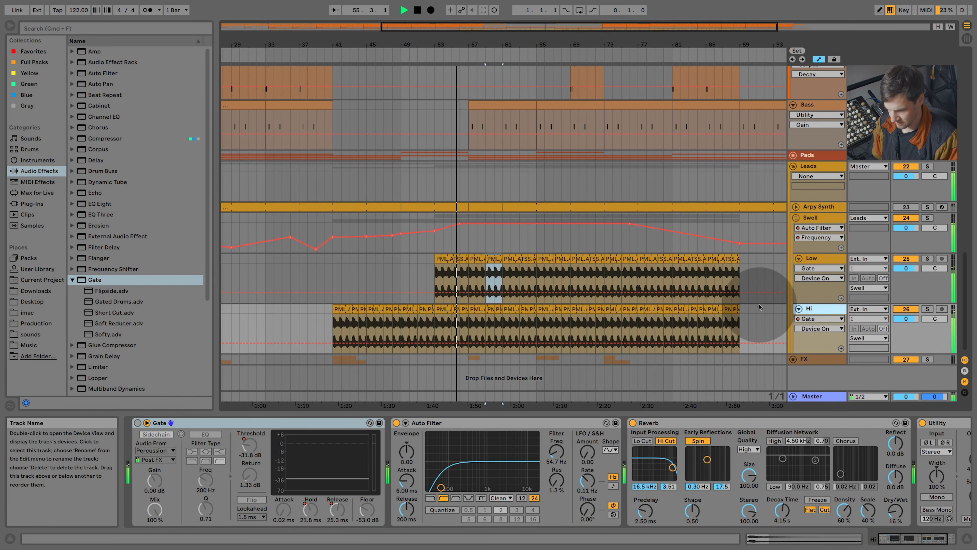
{"action": "left_click", "coordinate": [812, 261]}
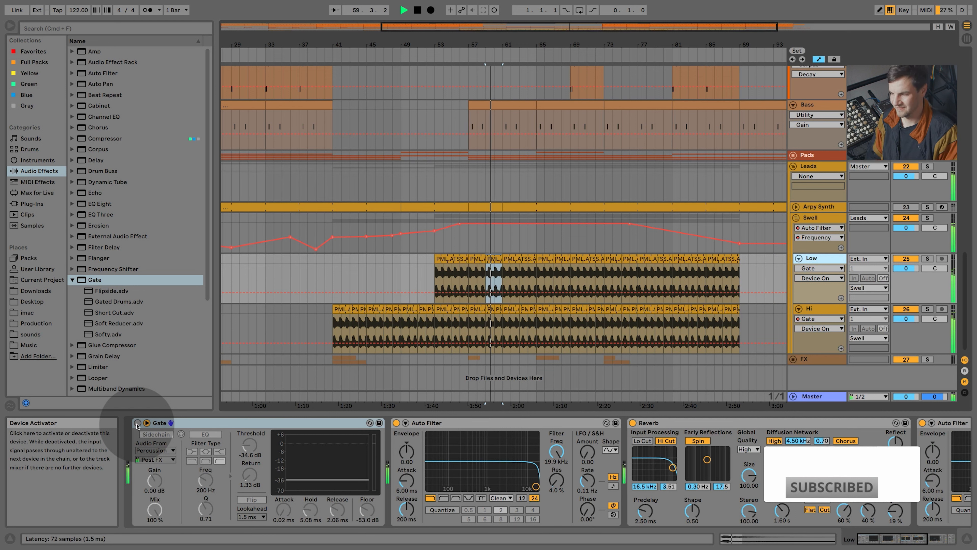
{"action": "key", "text": "space"}
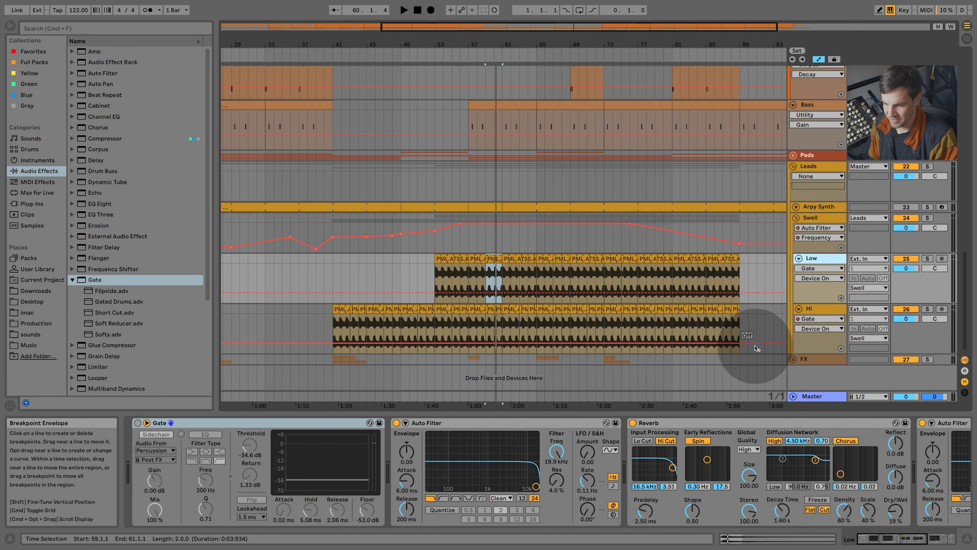
Switch the Gate back on for the Low and Hi tracks
{"action": "scroll", "coordinate": [524, 348], "scroll_direction": "up", "scroll_amount": 2}
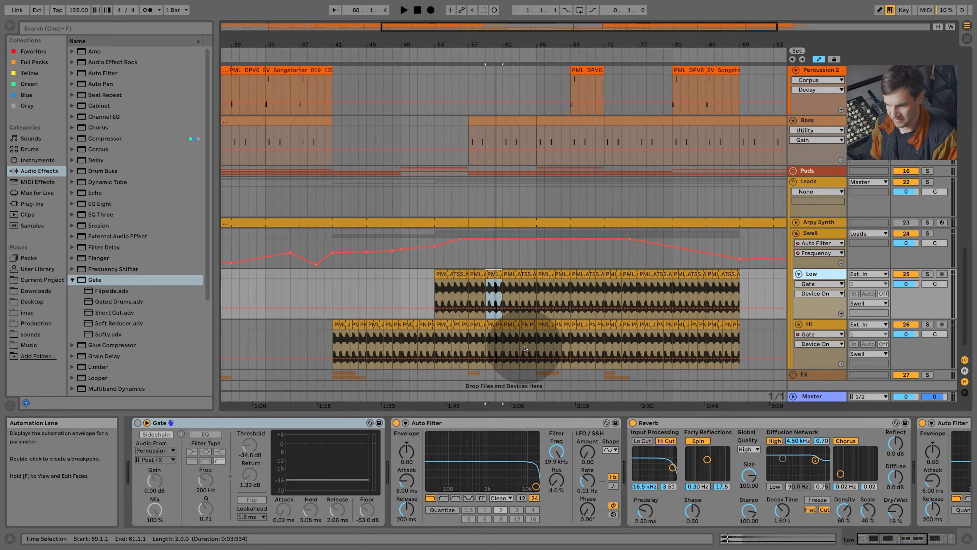
{"action": "scroll", "coordinate": [524, 348], "scroll_direction": "down", "scroll_amount": 1}
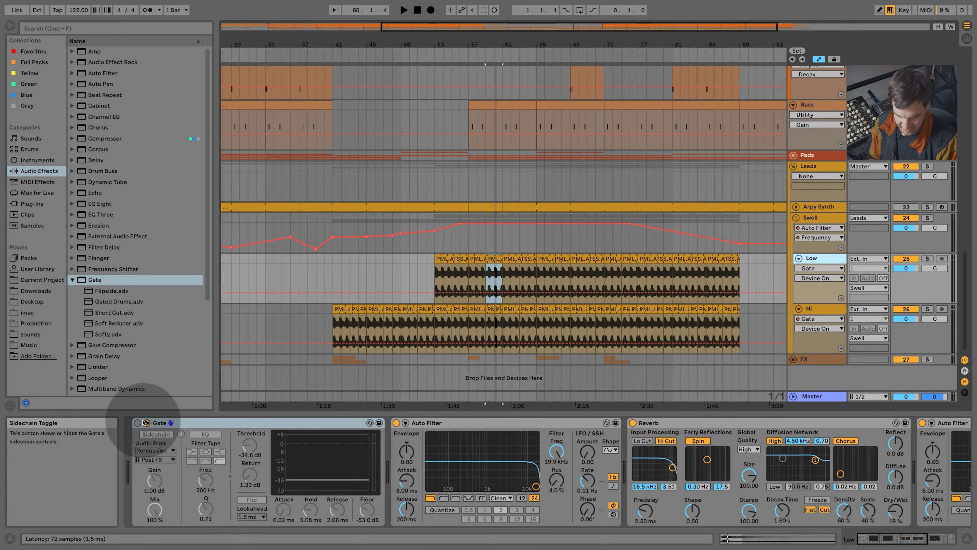
{"action": "left_click", "coordinate": [813, 310]}
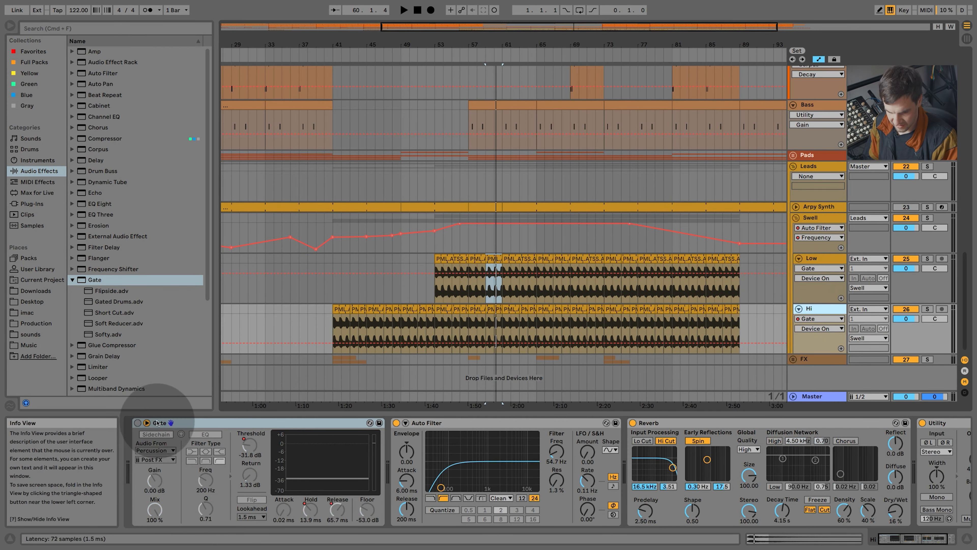
{"action": "left_click", "coordinate": [155, 434]}
Play the gated arrangement from bar 53, comparing the Percussion track with the Hi track's Gate activity
{"action": "left_click", "coordinate": [439, 54]}
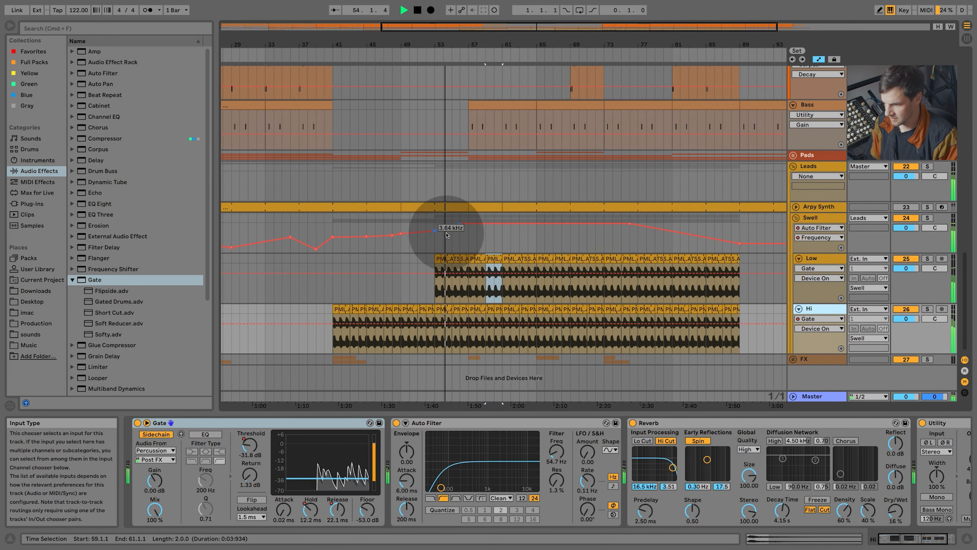
{"action": "scroll", "coordinate": [463, 244], "scroll_direction": "up", "scroll_amount": 8}
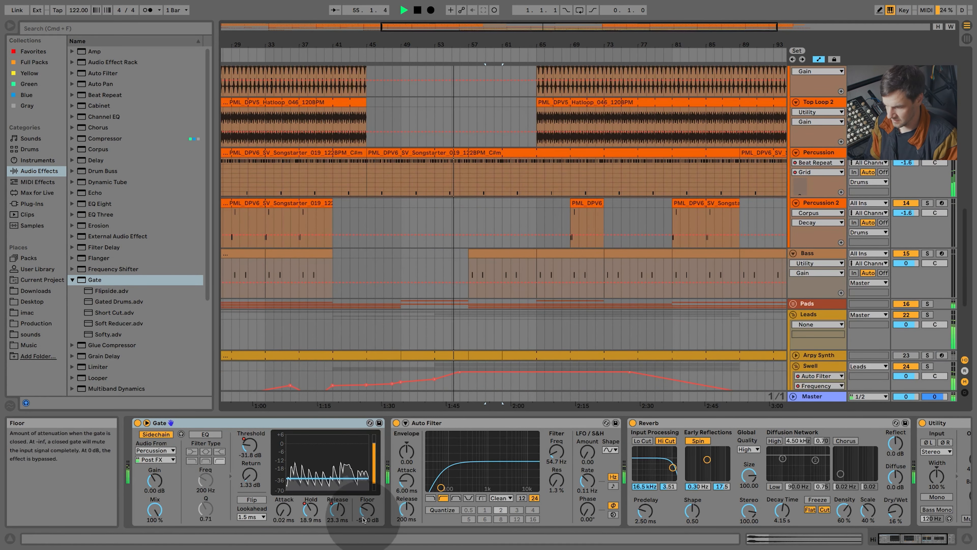
{"action": "scroll", "coordinate": [501, 360], "scroll_direction": "down", "scroll_amount": 5}
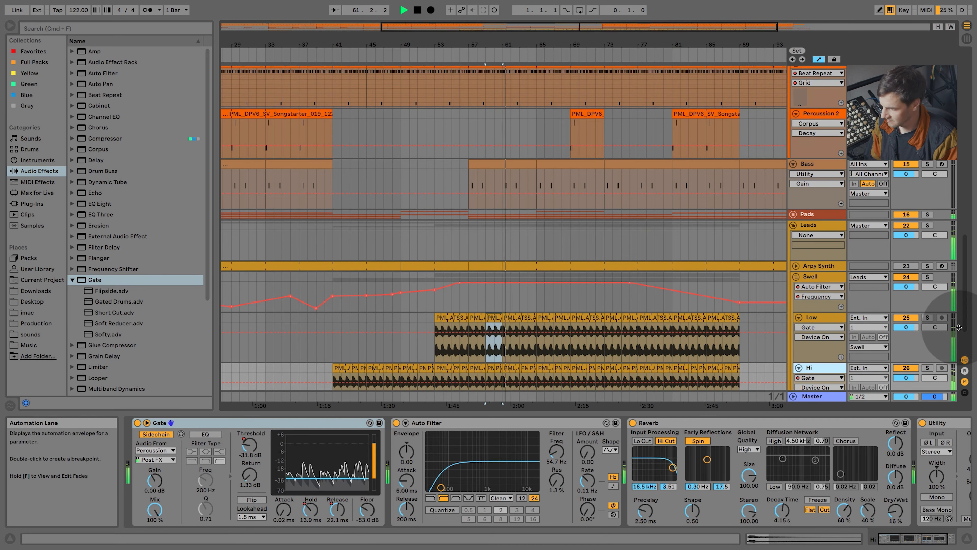
{"action": "scroll", "coordinate": [808, 331], "scroll_direction": "down", "scroll_amount": 3}
{"action": "scroll", "coordinate": [773, 333], "scroll_direction": "up", "scroll_amount": 1}
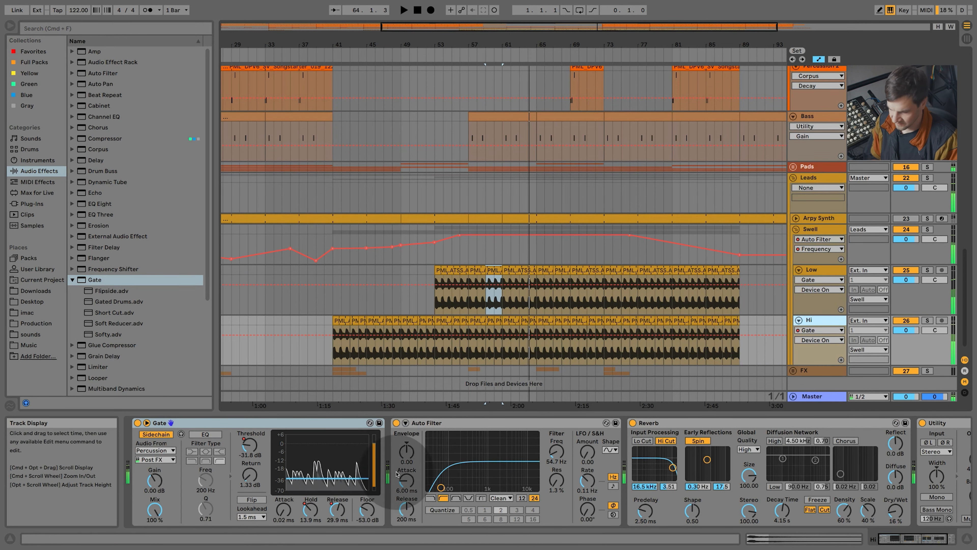
Replay the arrangement from bar 53, examining how the gated Swell layers fit with the Percussion and Bass tracks
{"action": "left_click", "coordinate": [437, 54]}
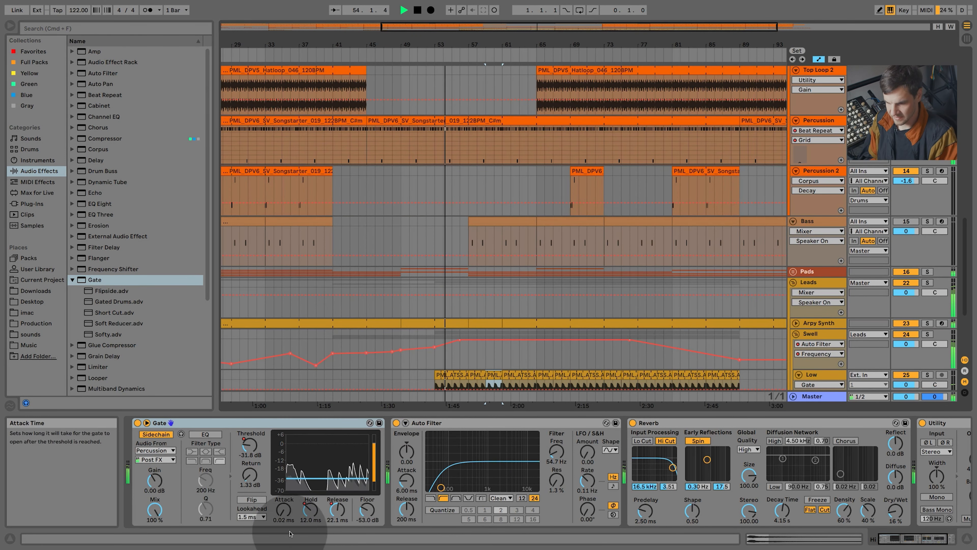
{"action": "scroll", "coordinate": [481, 328], "scroll_direction": "down", "scroll_amount": 5}
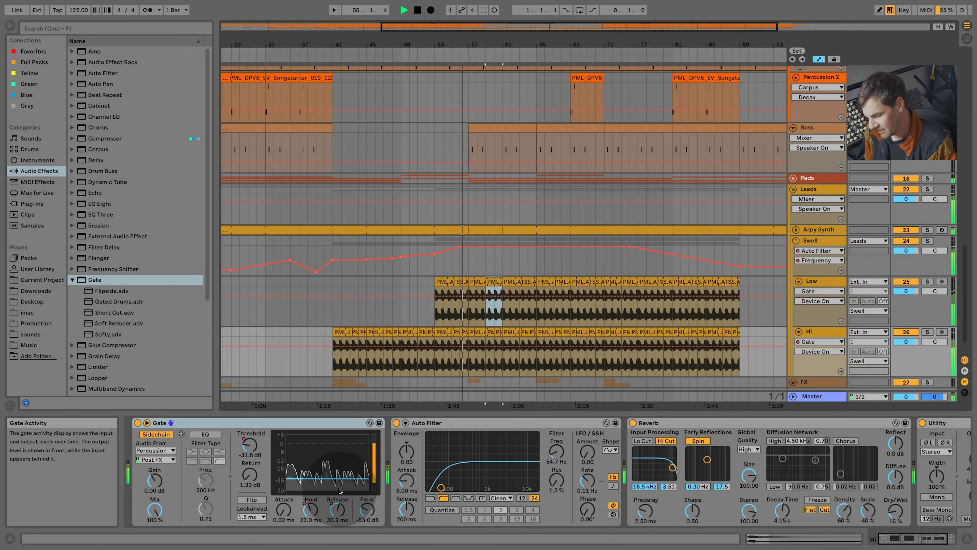
{"action": "scroll", "coordinate": [554, 165], "scroll_direction": "up", "scroll_amount": 2}
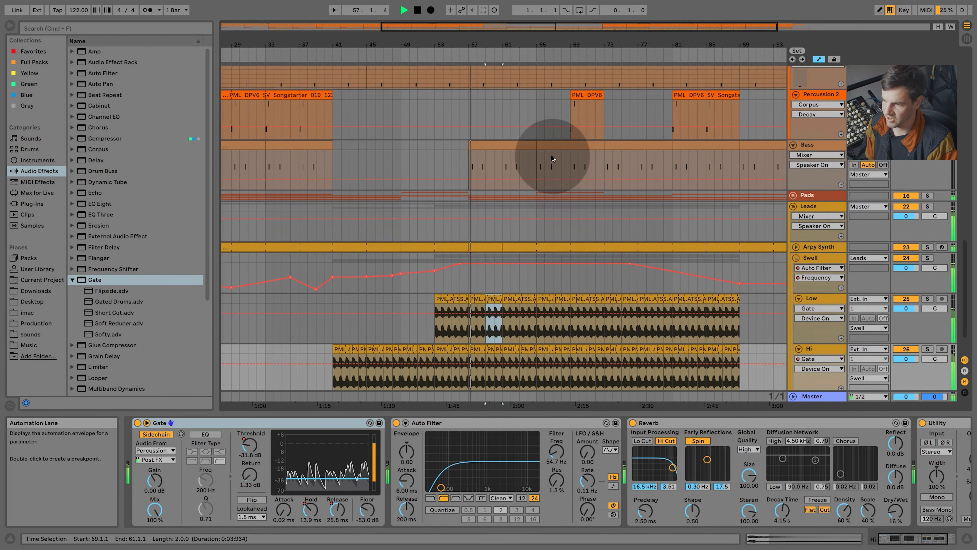
{"action": "scroll", "coordinate": [800, 102], "scroll_direction": "up", "scroll_amount": 1}
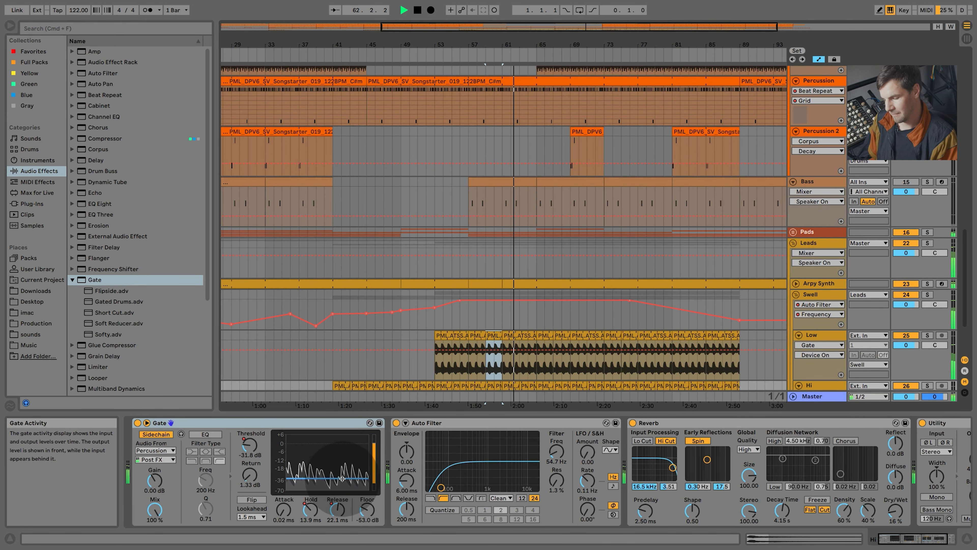
Examine the Hi track's Gate settings during playback, and play the arrangement from around bar 79
{"action": "scroll", "coordinate": [502, 338], "scroll_direction": "down", "scroll_amount": 4}
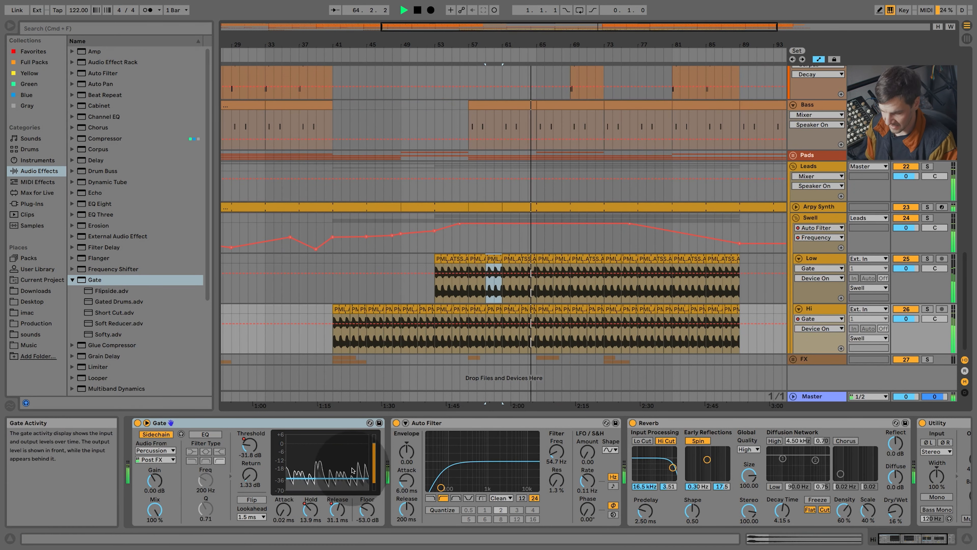
{"action": "left_click_drag", "start_coordinate": [338, 508], "coordinate": [343, 513]}
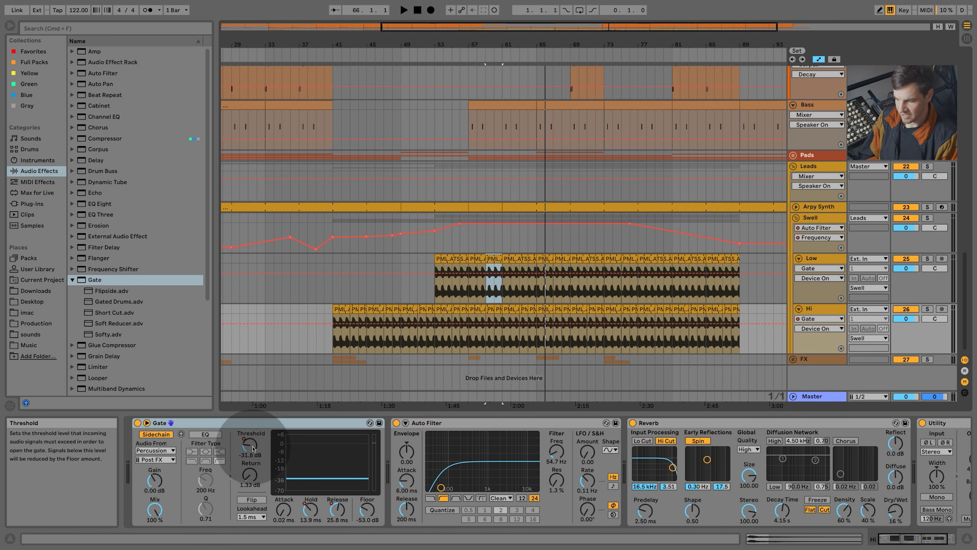
{"action": "left_click", "coordinate": [666, 54]}
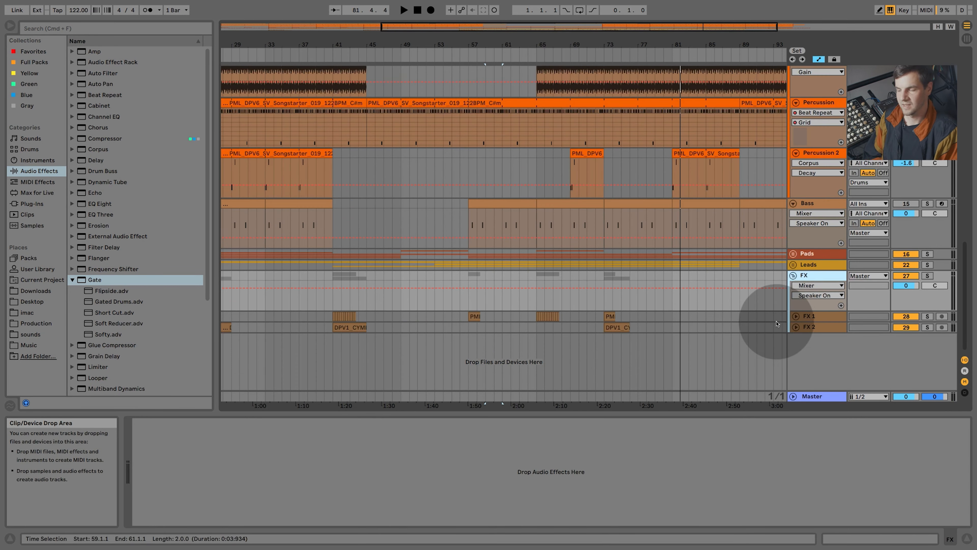
Inspect the device chains of the FX 1 and FX 2 tracks
{"action": "left_click", "coordinate": [811, 316]}
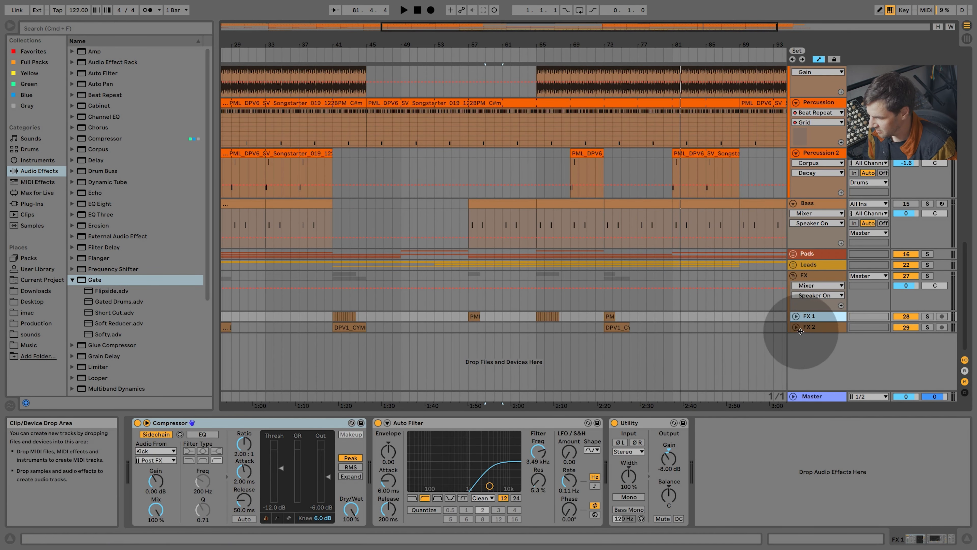
{"action": "left_click", "coordinate": [815, 328]}
{"action": "left_click", "coordinate": [815, 316]}
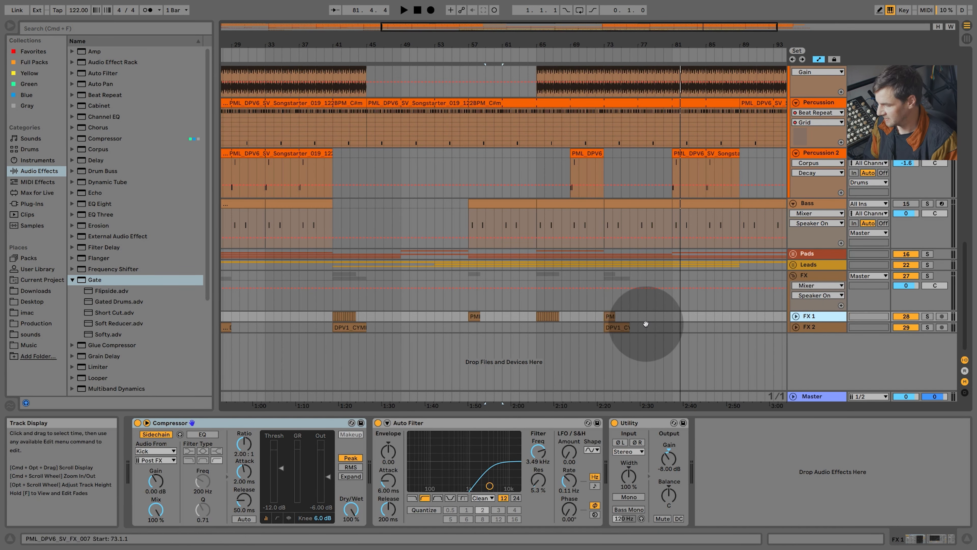
Solo the FX group and play its effects from around bar 41
{"action": "left_click", "coordinate": [927, 276]}
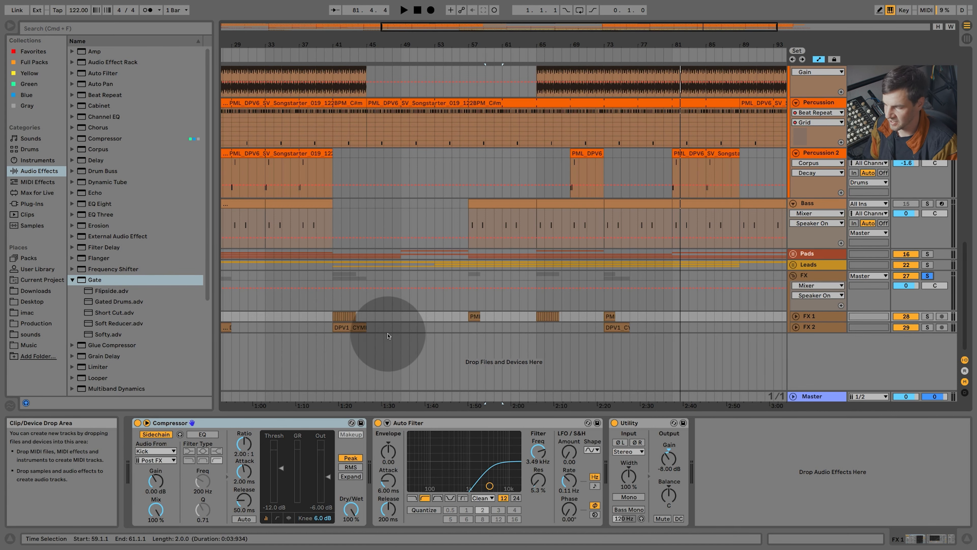
{"action": "left_click_drag", "start_coordinate": [404, 26], "coordinate": [342, 27]}
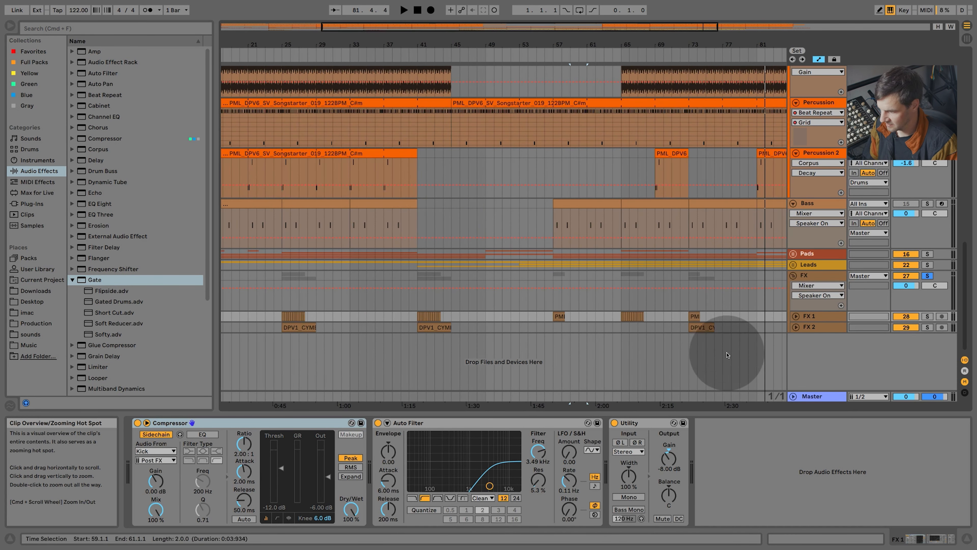
{"action": "left_click", "coordinate": [413, 57]}
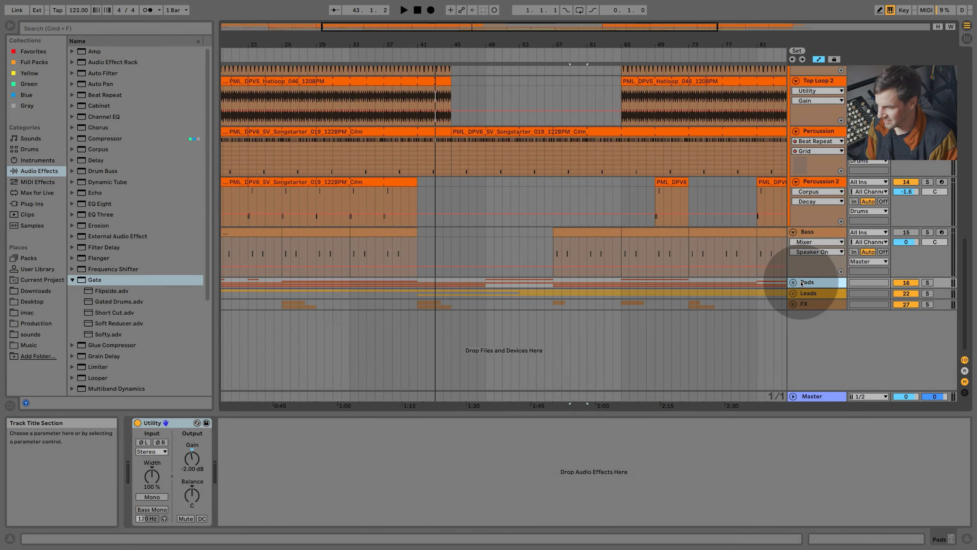
Unfold the Pads group and select the Chords clip starting at bar 49
{"action": "left_click", "coordinate": [793, 282]}
{"action": "scroll", "coordinate": [709, 369], "scroll_direction": "down", "scroll_amount": 5}
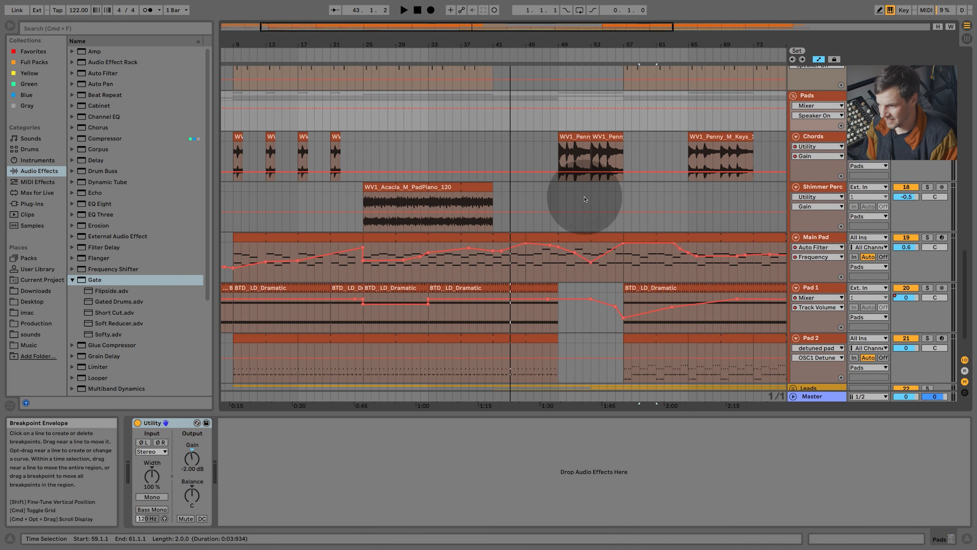
{"action": "scroll", "coordinate": [577, 208], "scroll_direction": "up", "scroll_amount": 3}
{"action": "left_click", "coordinate": [569, 210]}
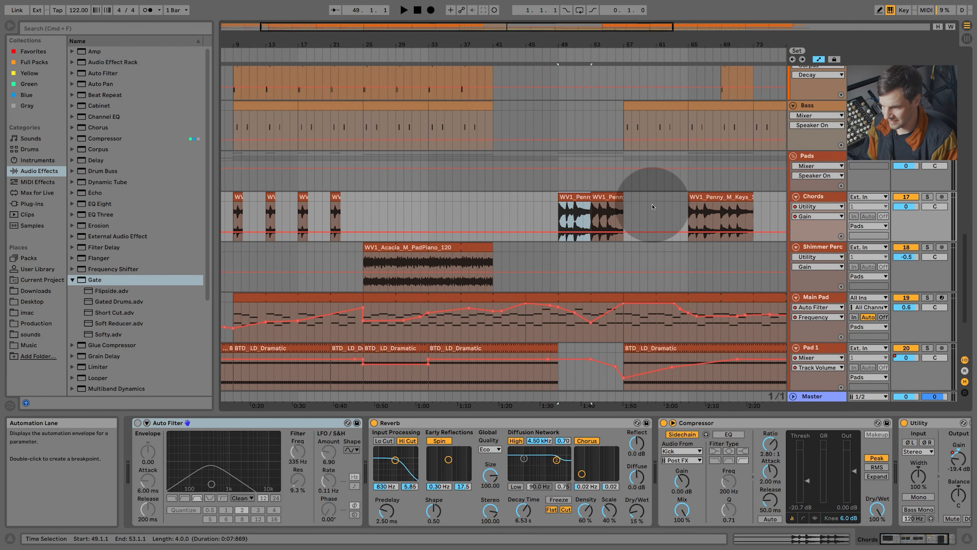
Solo the Chords track and listen to its WV1_Penny_M_Keys clip from bar 49
{"action": "scroll", "coordinate": [565, 332], "scroll_direction": "up", "scroll_amount": 4}
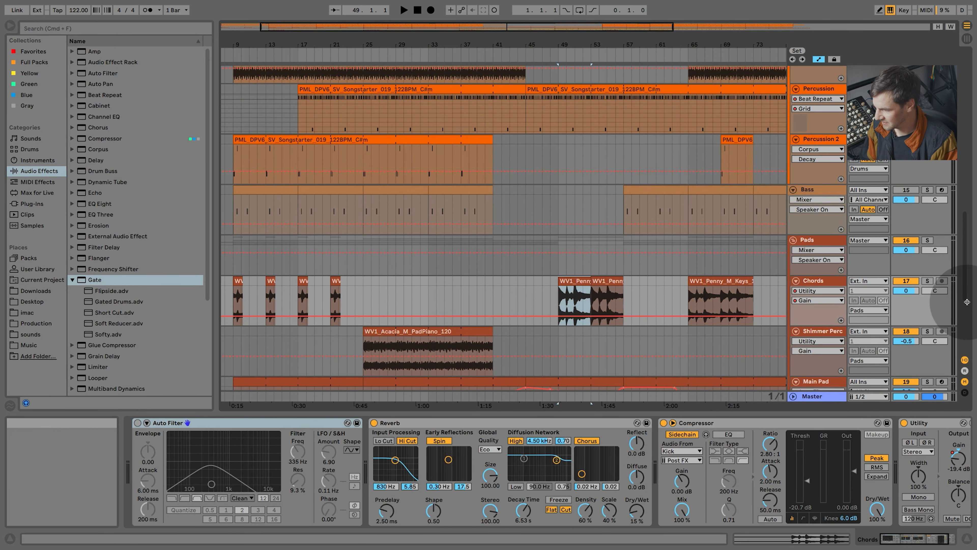
{"action": "left_click", "coordinate": [927, 281]}
{"action": "key", "text": "space"}
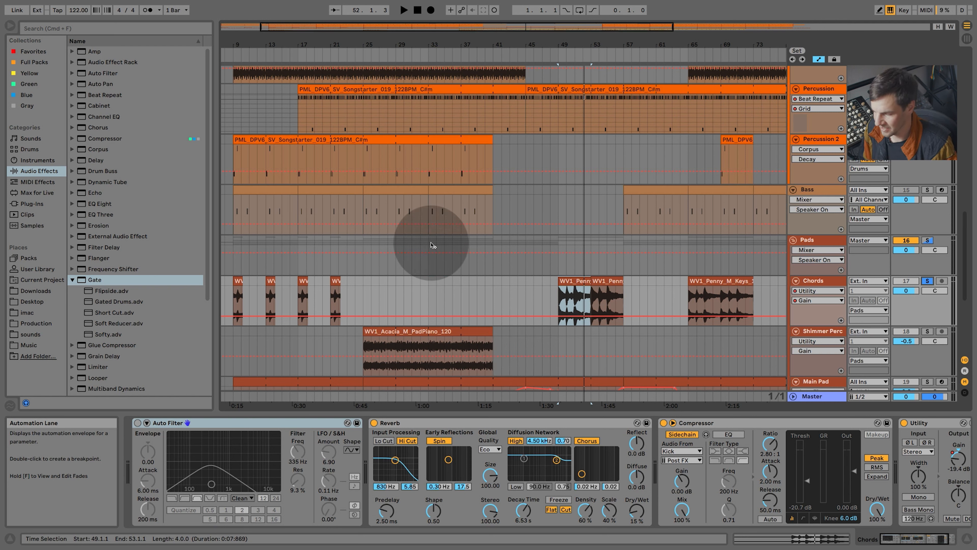
{"action": "left_click", "coordinate": [570, 283]}
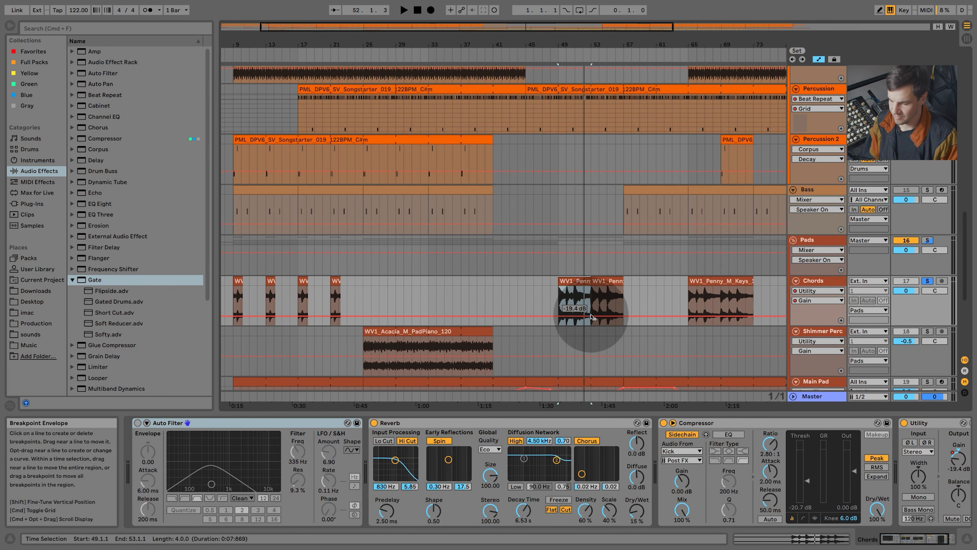
{"action": "scroll", "coordinate": [774, 344], "scroll_direction": "down", "scroll_amount": 3}
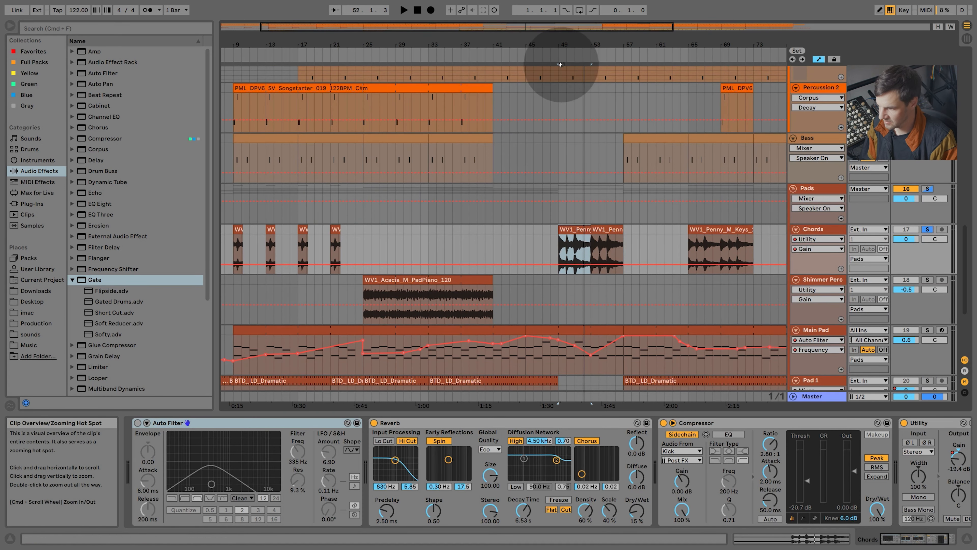
Unsolo the Chords track and play the chords within the full arrangement from bar 49
{"action": "left_click", "coordinate": [927, 230]}
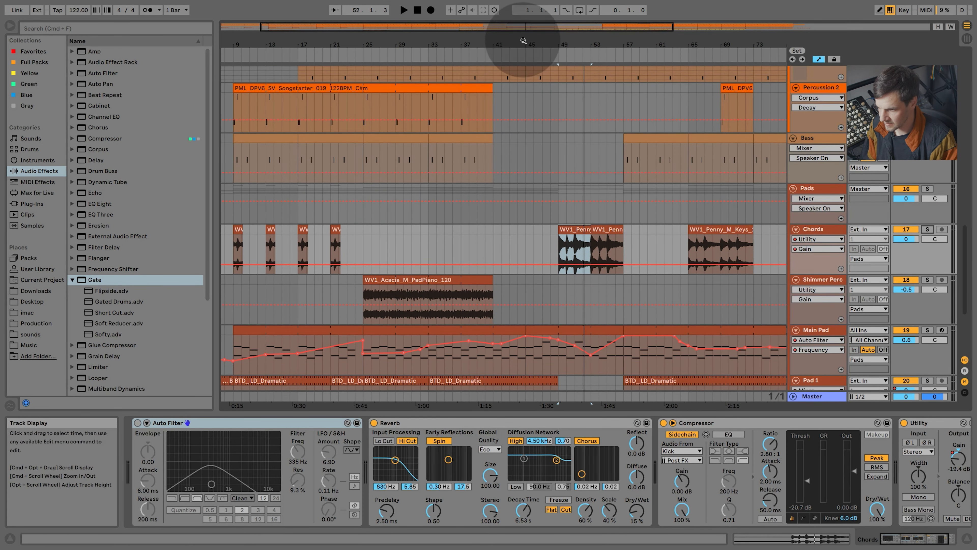
{"action": "left_click", "coordinate": [552, 54]}
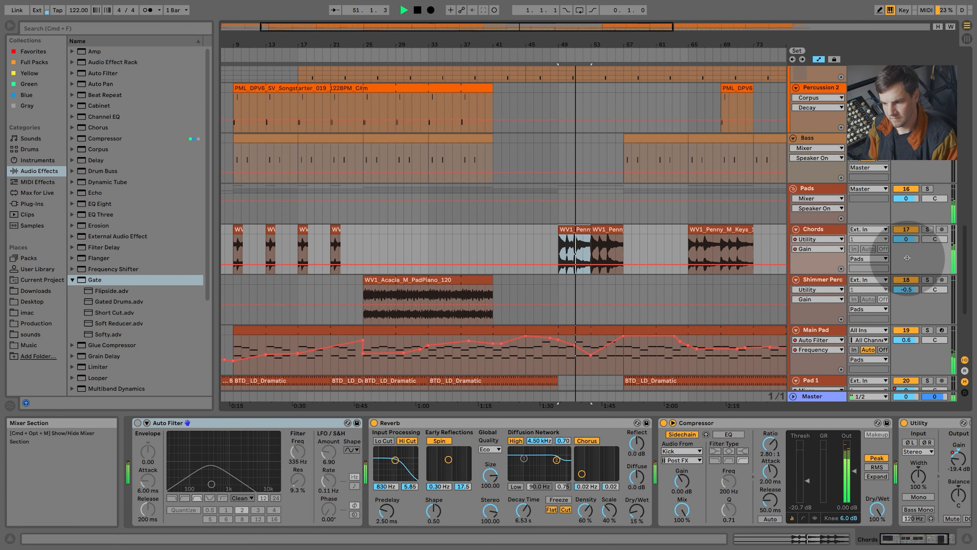
{"action": "key", "text": "space"}
Select the WV1_Acacia_M_PadPiano_120 clip on the Shimmer Perc track and review it against the drum tracks
{"action": "scroll", "coordinate": [574, 255], "scroll_direction": "down", "scroll_amount": 2}
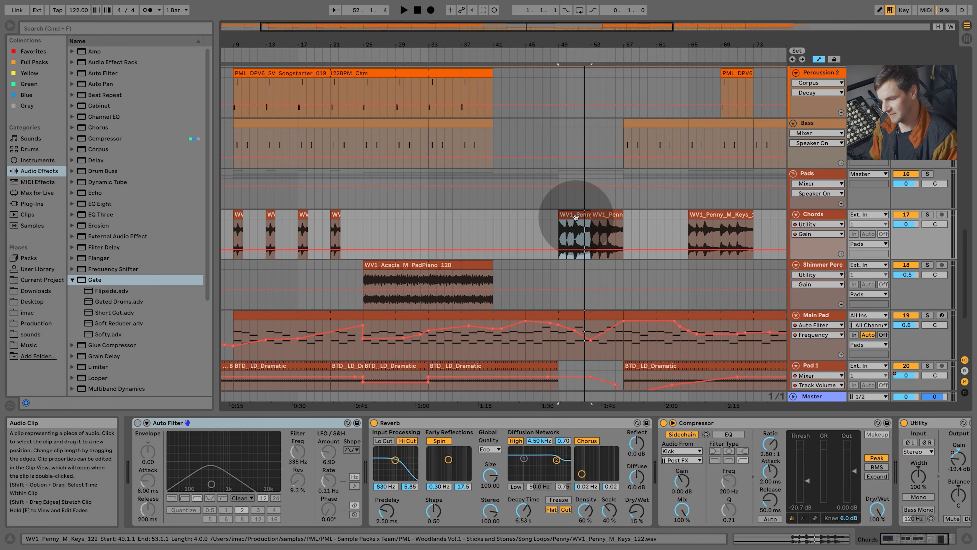
{"action": "left_click", "coordinate": [422, 264]}
{"action": "scroll", "coordinate": [472, 267], "scroll_direction": "up", "scroll_amount": 2}
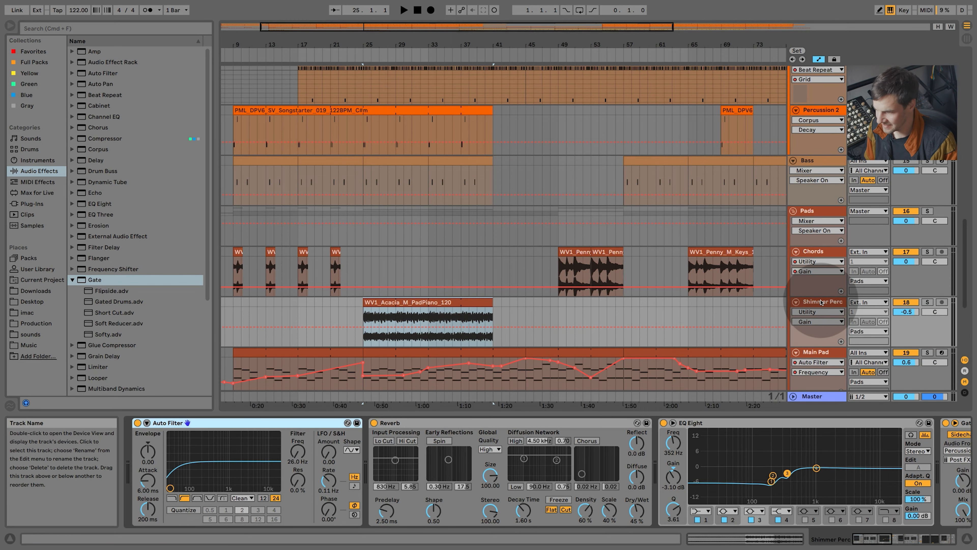
{"action": "scroll", "coordinate": [508, 156], "scroll_direction": "down", "scroll_amount": 3}
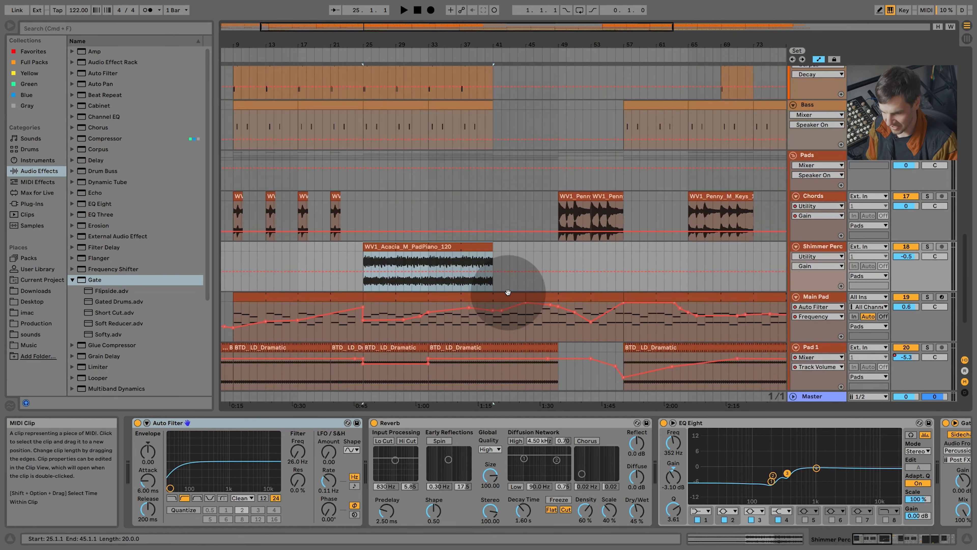
{"action": "scroll", "coordinate": [490, 275], "scroll_direction": "up", "scroll_amount": 15}
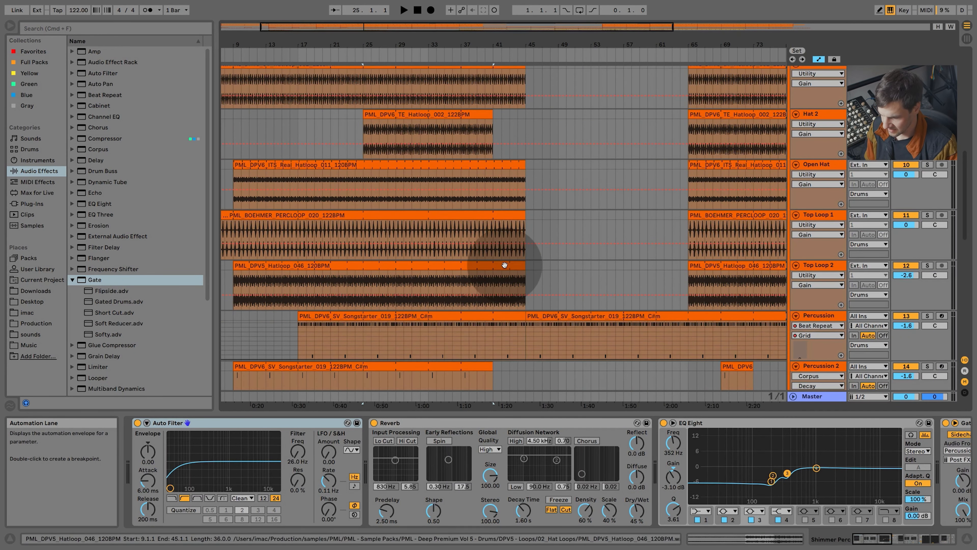
{"action": "scroll", "coordinate": [523, 265], "scroll_direction": "down", "scroll_amount": 10}
{"action": "scroll", "coordinate": [538, 265], "scroll_direction": "down", "scroll_amount": 3}
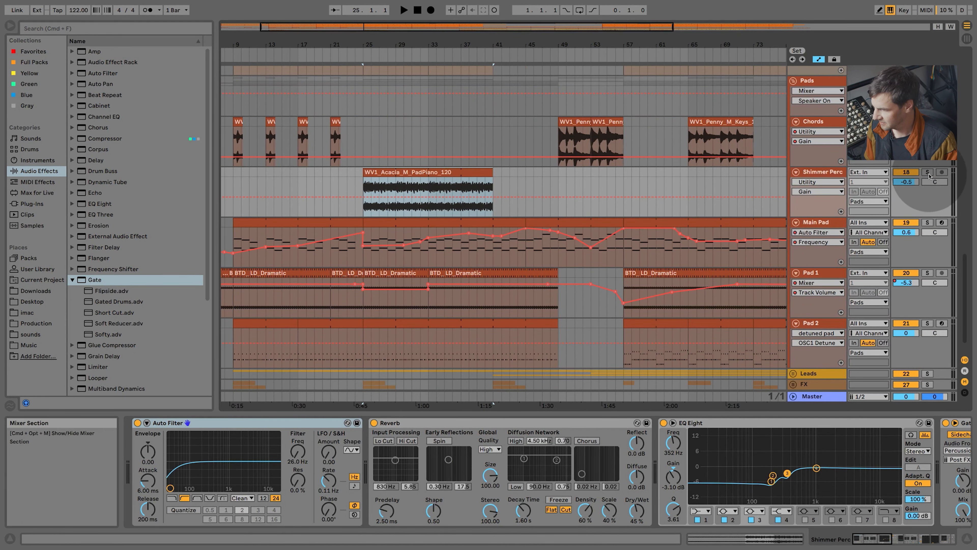
Solo the Shimmer Perc track and play its clip from bar 25
{"action": "left_click", "coordinate": [927, 173]}
{"action": "left_click", "coordinate": [399, 171]}
{"action": "key", "text": "space"}
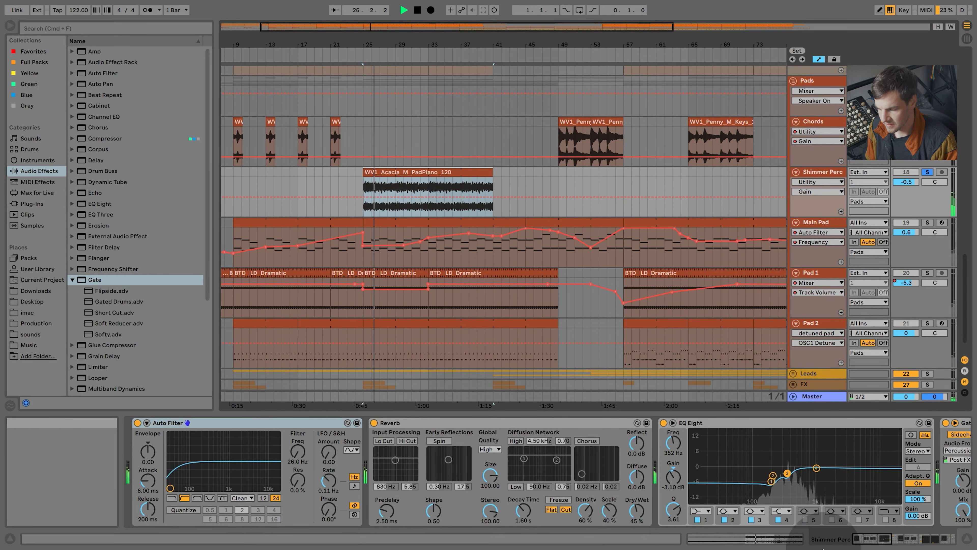
Try Utility gains of 17.2 dB and 11.1 dB on Shimmer Perc during playback, and reset the gain to 0 dB
{"action": "left_click_drag", "start_coordinate": [881, 539], "coordinate": [944, 543]}
{"action": "left_click_drag", "start_coordinate": [888, 459], "coordinate": [888, 443]}
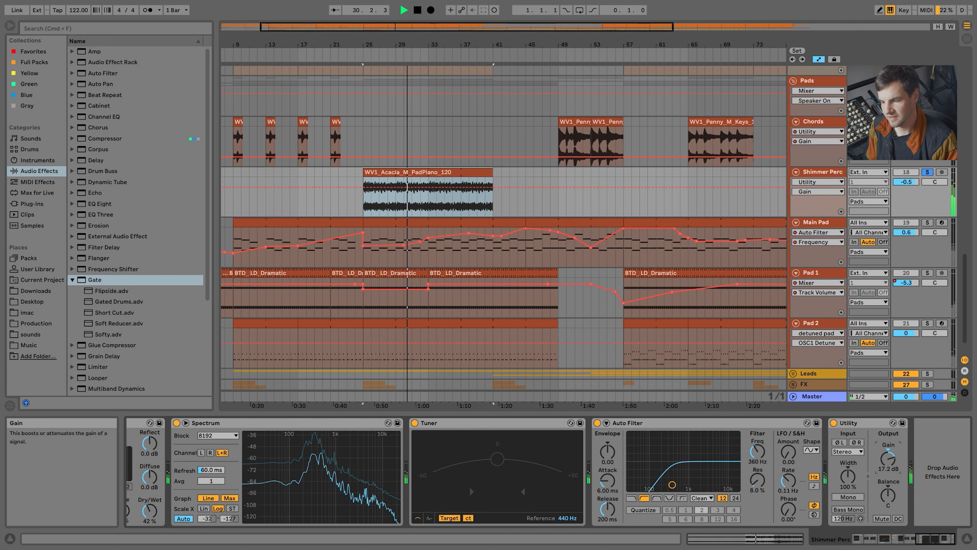
{"action": "left_click_drag", "start_coordinate": [888, 459], "coordinate": [888, 467]}
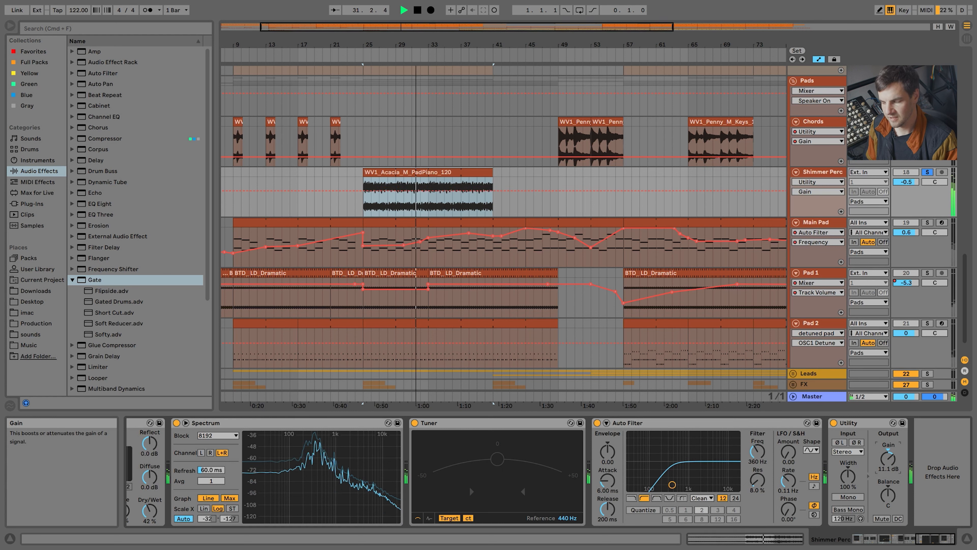
{"action": "double_click", "coordinate": [889, 467]}
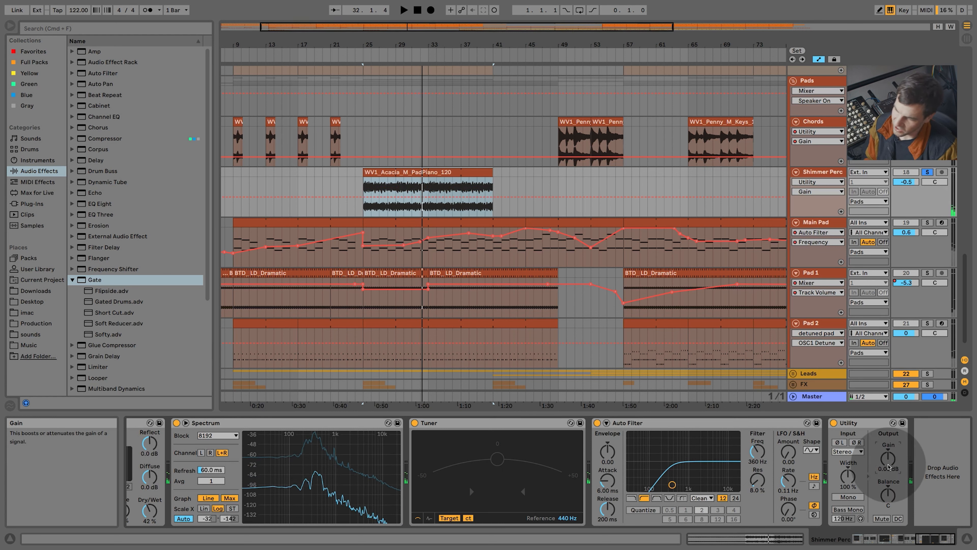
{"action": "left_click", "coordinate": [478, 395]}
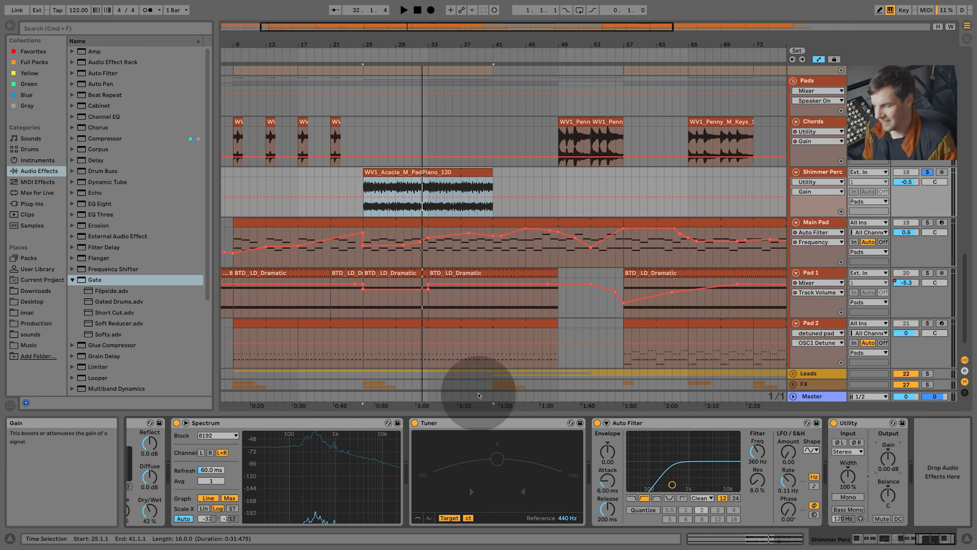
Examine the Shimmer Perc device chain, including Auto Filter, EQ Eight, the Percussion-sidechained Gate, both Reverbs and Spectrum
{"action": "left_click_drag", "start_coordinate": [935, 538], "coordinate": [831, 547]}
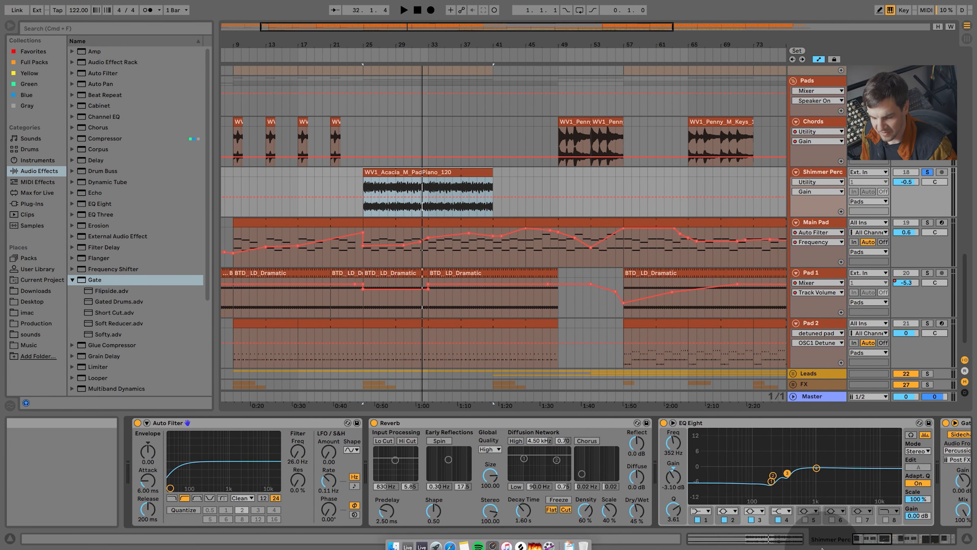
{"action": "left_click", "coordinate": [920, 541]}
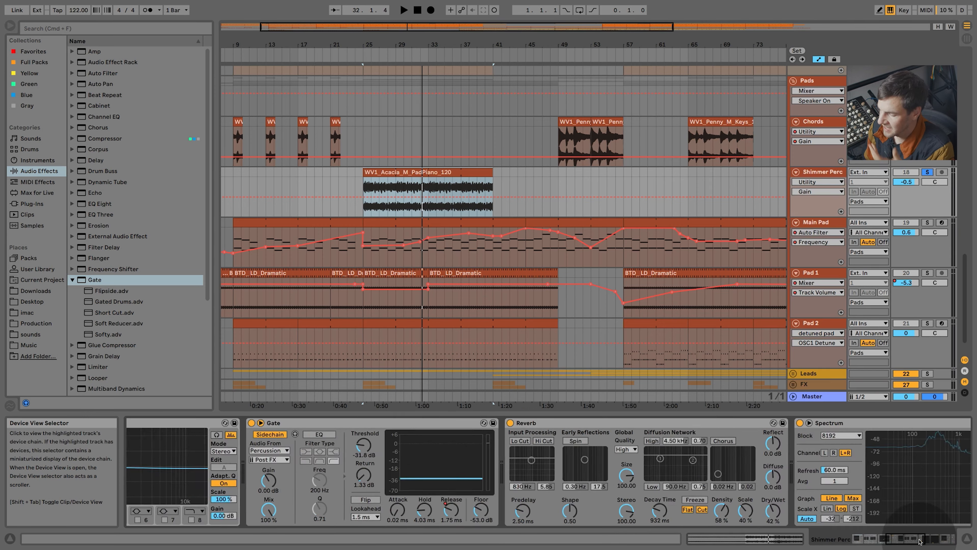
{"action": "left_click_drag", "start_coordinate": [920, 541], "coordinate": [927, 542]}
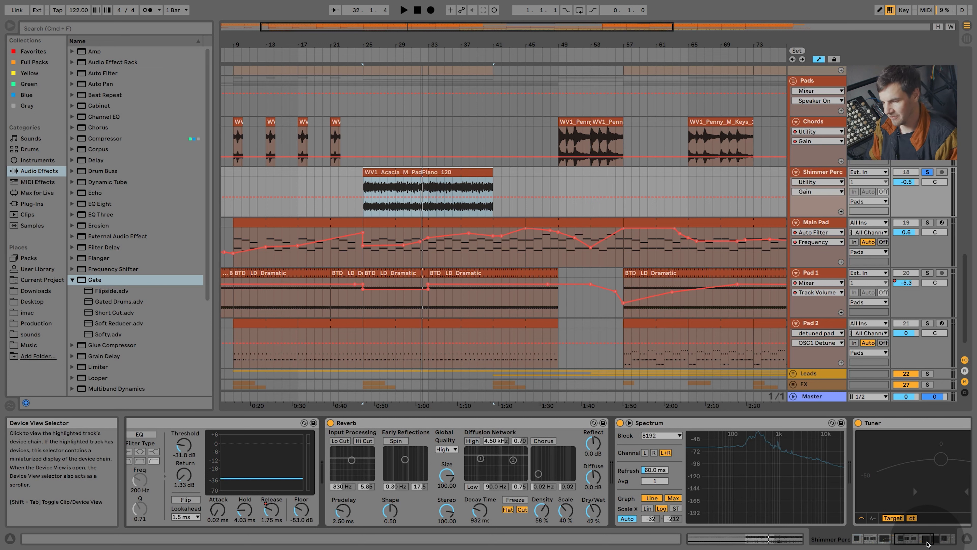
{"action": "left_click_drag", "start_coordinate": [929, 543], "coordinate": [901, 548]}
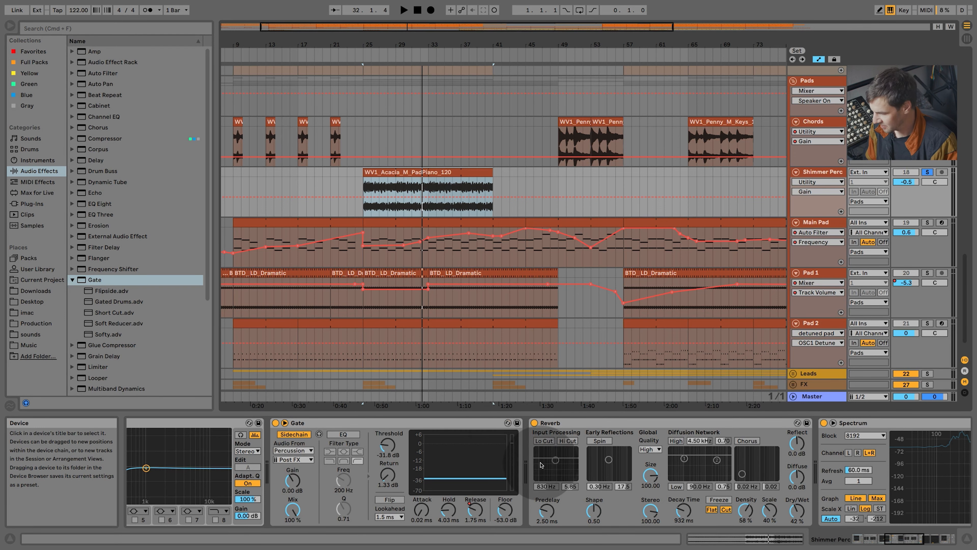
{"action": "left_click", "coordinate": [945, 542]}
{"action": "left_click_drag", "start_coordinate": [945, 543], "coordinate": [874, 544]}
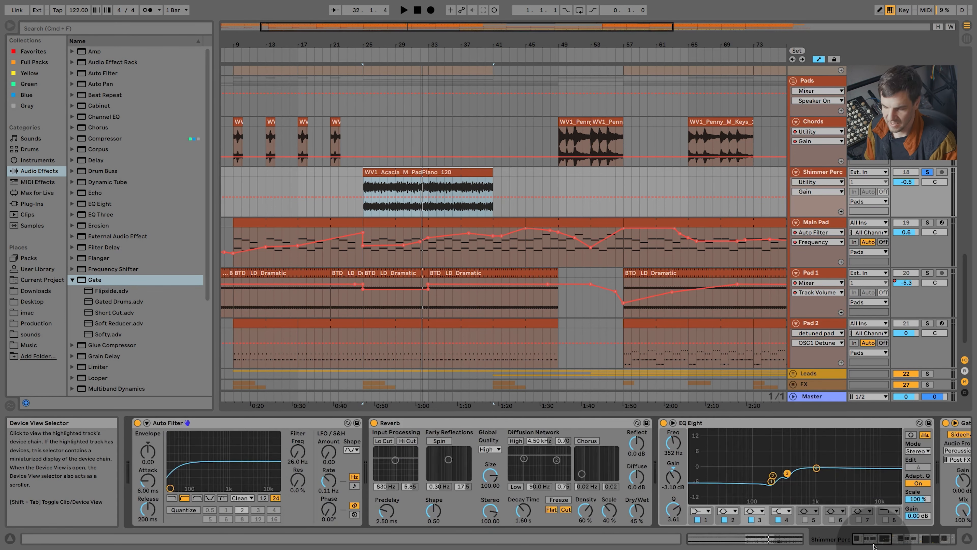
Return to the Shimmer Perc track and reselect its PadPiano clip between bars 25 and 41
{"action": "scroll", "coordinate": [761, 360], "scroll_direction": "up", "scroll_amount": 2}
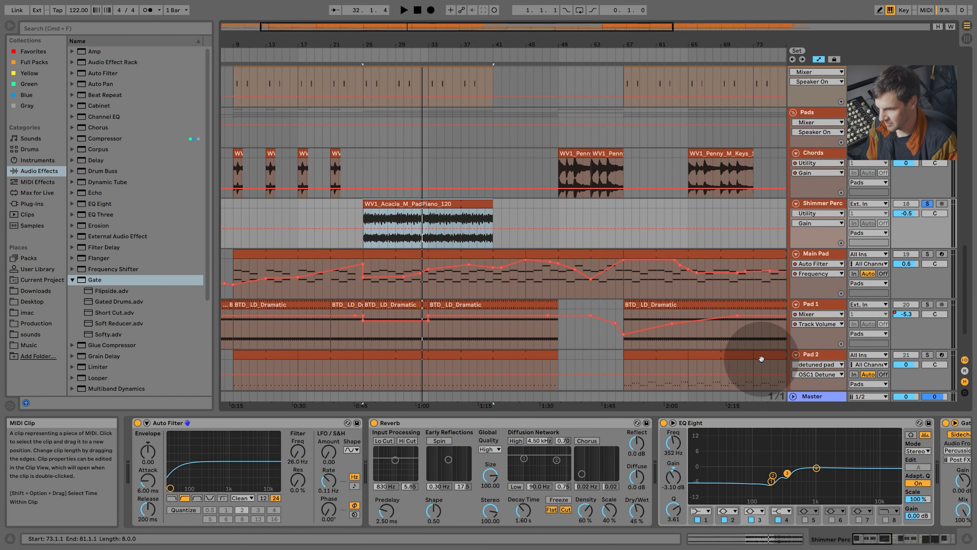
{"action": "scroll", "coordinate": [628, 278], "scroll_direction": "up", "scroll_amount": 4}
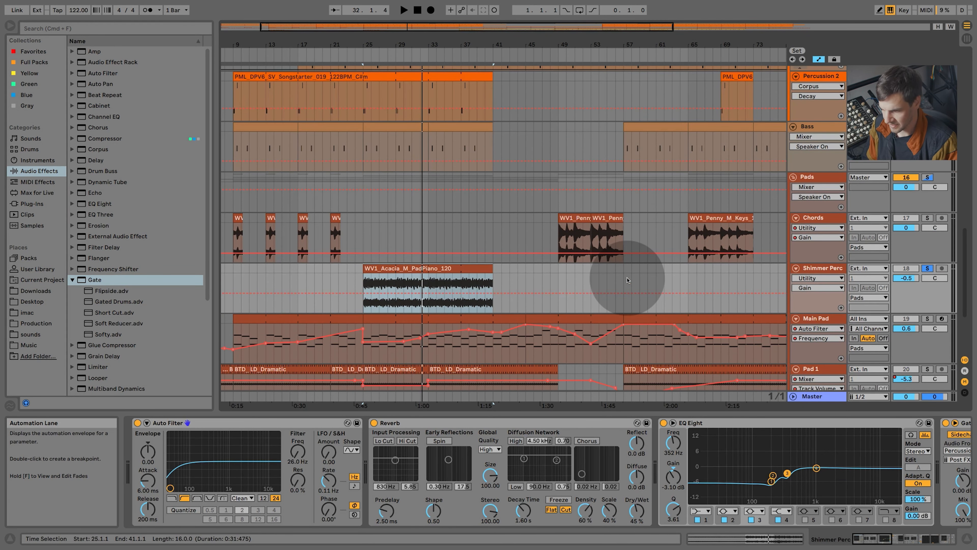
{"action": "scroll", "coordinate": [628, 279], "scroll_direction": "up", "scroll_amount": 2}
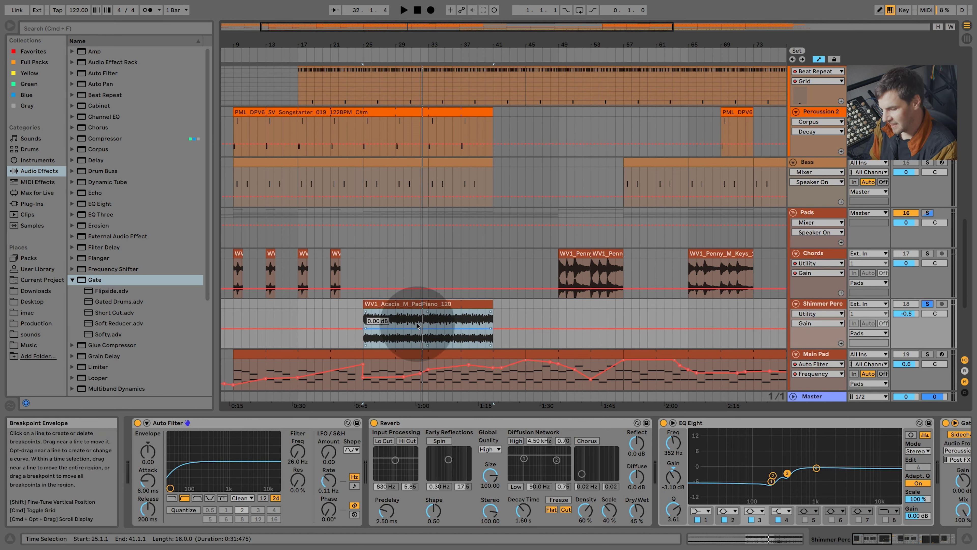
{"action": "left_click", "coordinate": [415, 302]}
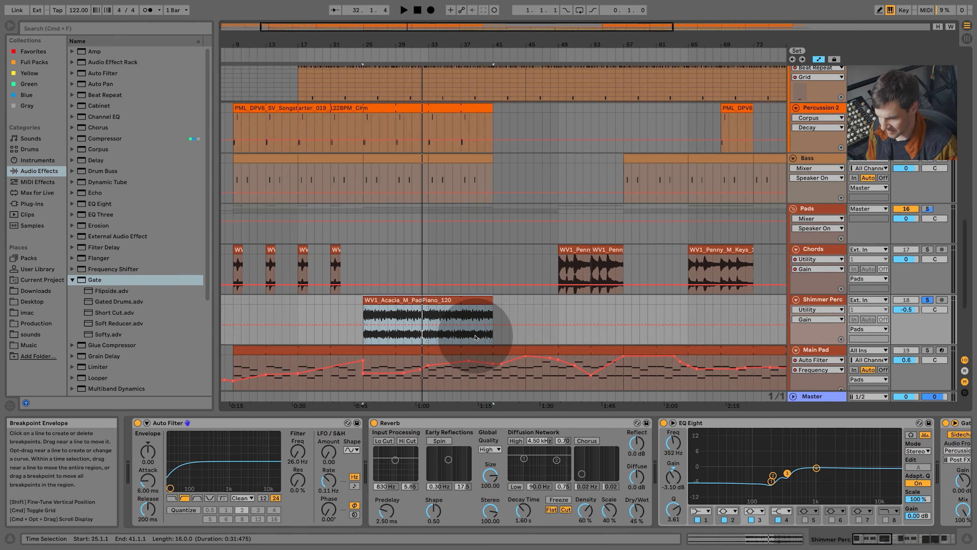
Solo the Pad 1 track and play it from about bar 14
{"action": "scroll", "coordinate": [479, 322], "scroll_direction": "down", "scroll_amount": 3}
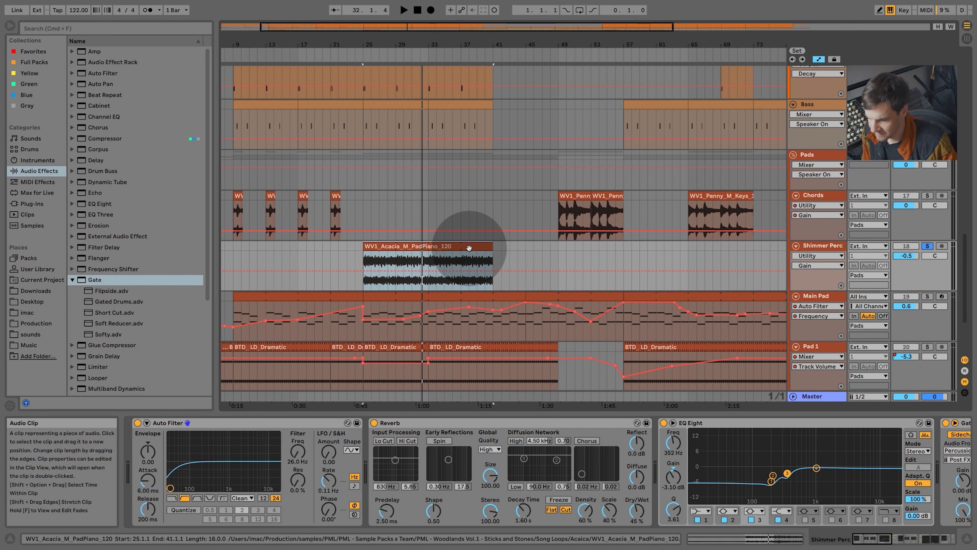
{"action": "scroll", "coordinate": [469, 248], "scroll_direction": "down", "scroll_amount": 2}
{"action": "left_click", "coordinate": [927, 312]}
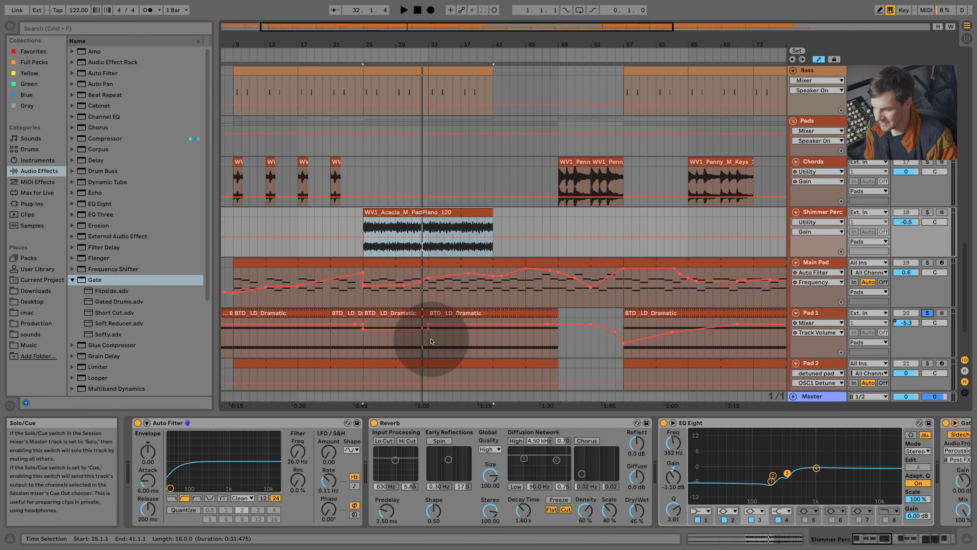
{"action": "left_click", "coordinate": [279, 54]}
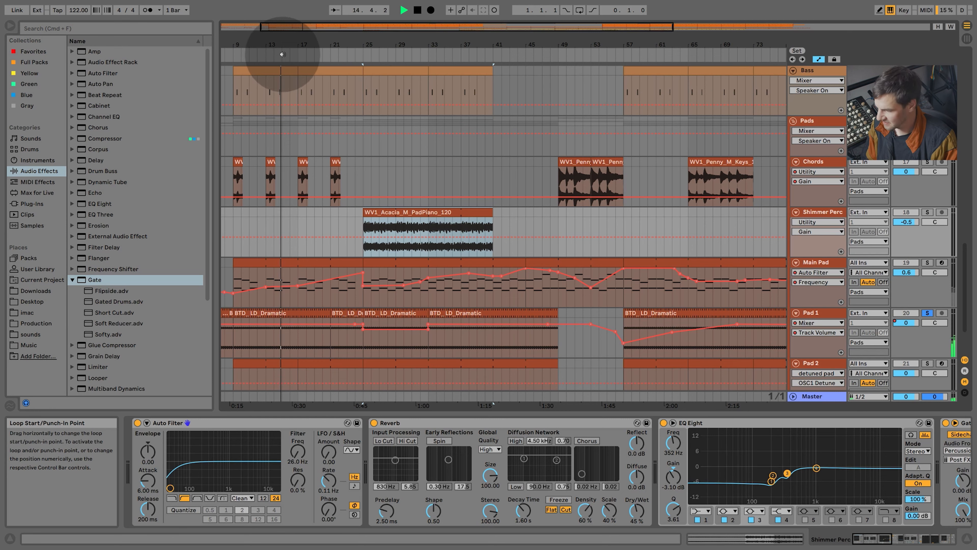
Select the Pad 1 clip between bars 9 and 21 and examine the track's volume automation across the whole arrangement
{"action": "scroll", "coordinate": [508, 304], "scroll_direction": "down", "scroll_amount": 1}
{"action": "double_click", "coordinate": [274, 300]}
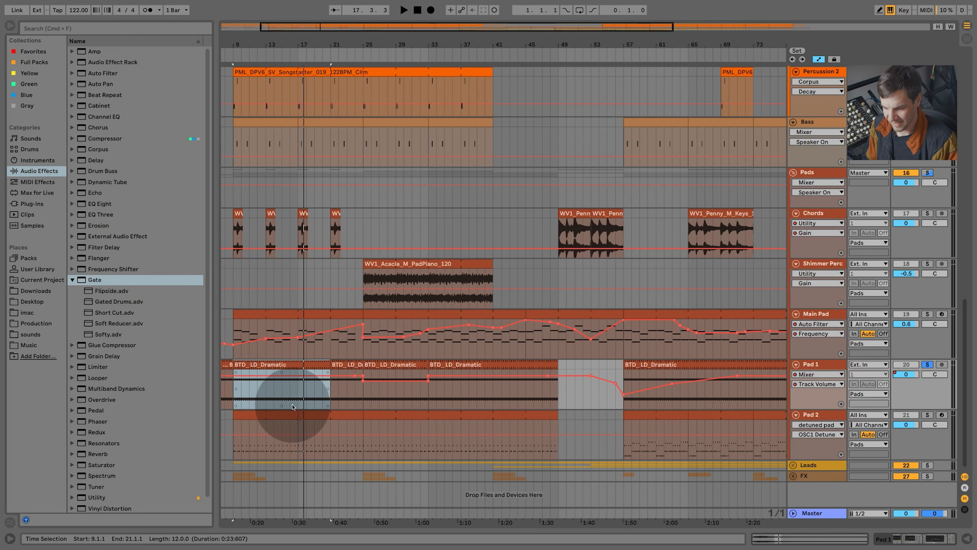
{"action": "left_click", "coordinate": [304, 389]}
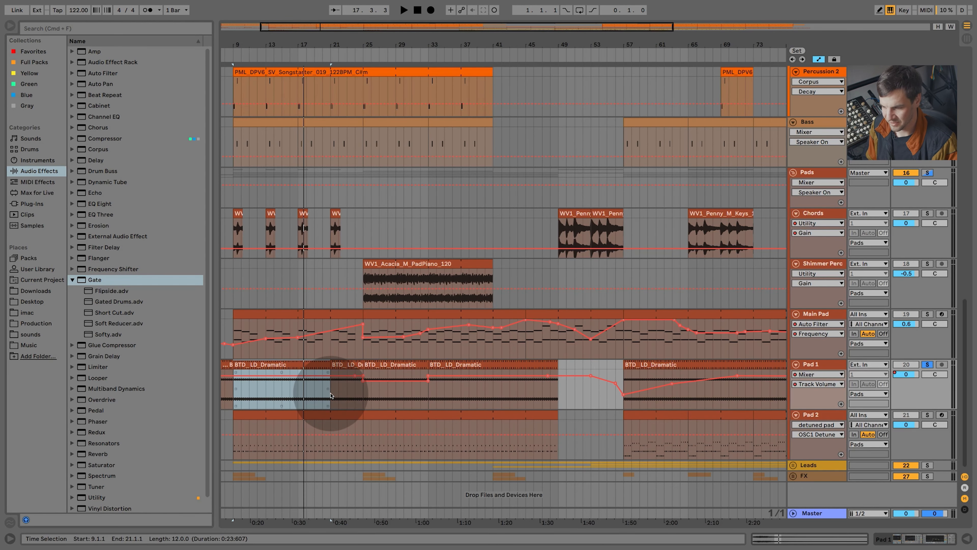
{"action": "left_click_drag", "start_coordinate": [327, 28], "coordinate": [288, 28]}
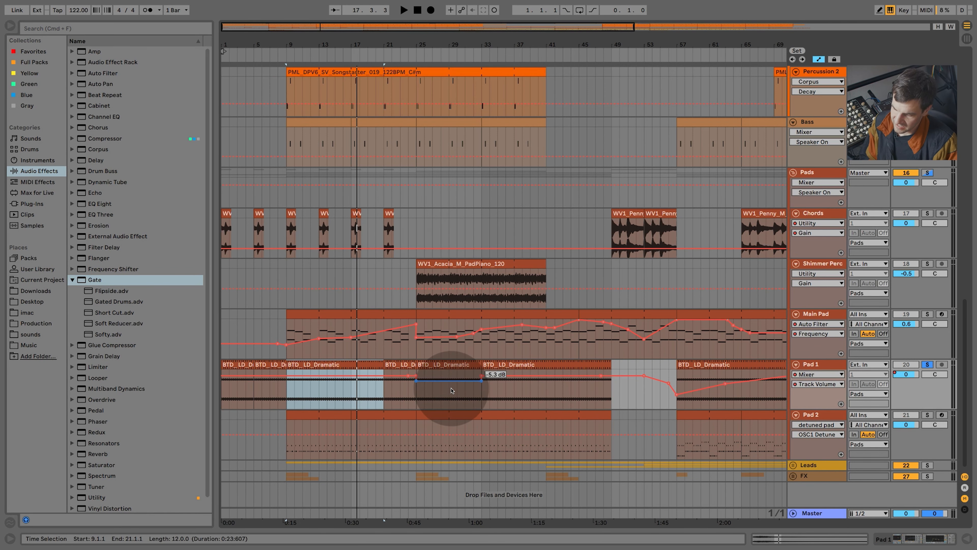
{"action": "scroll", "coordinate": [443, 396], "scroll_direction": "up", "scroll_amount": 2}
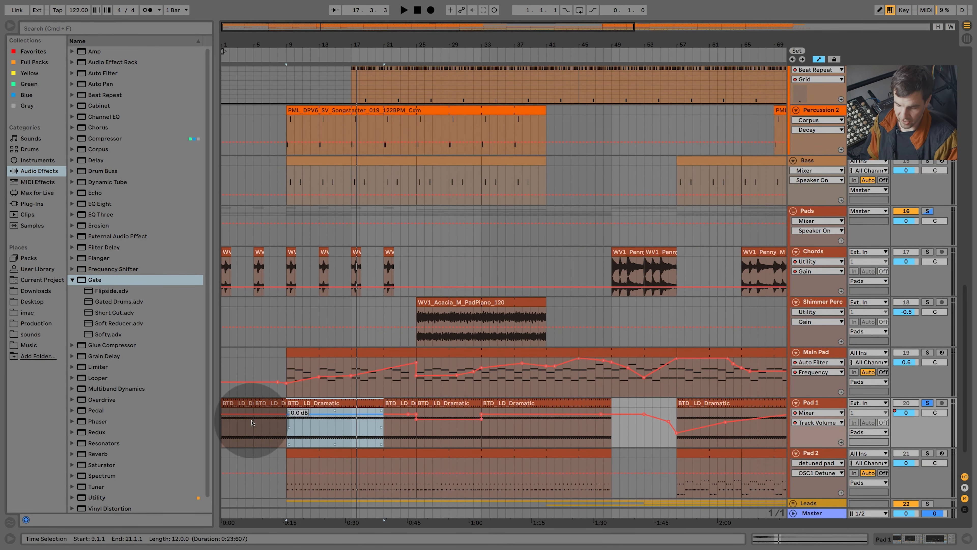
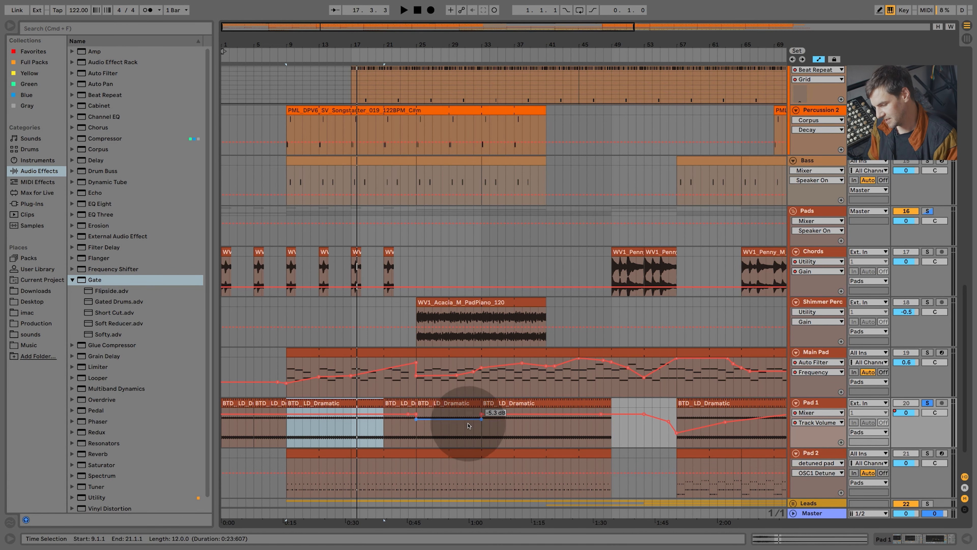
{"action": "scroll", "coordinate": [503, 439], "scroll_direction": "down", "scroll_amount": 2}
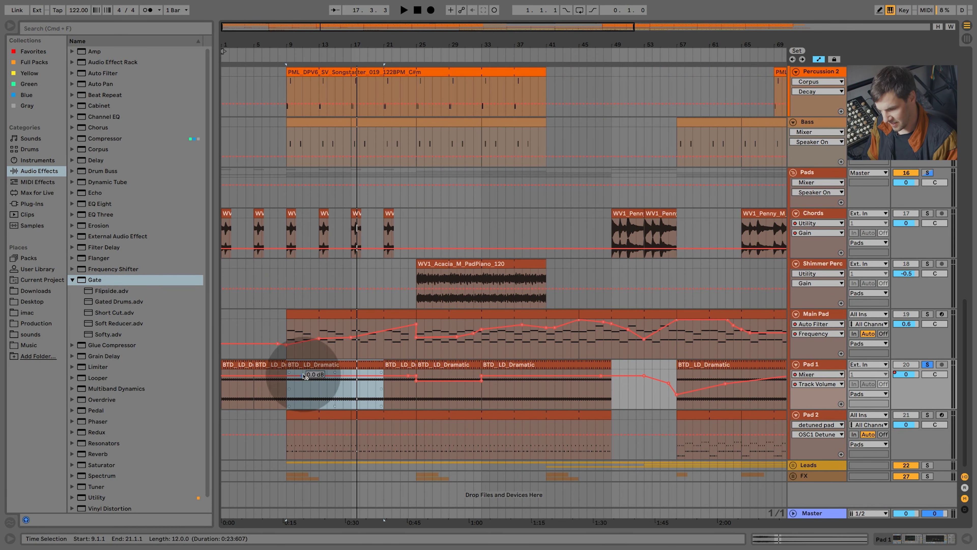
{"action": "left_click_drag", "start_coordinate": [427, 28], "coordinate": [426, 9]}
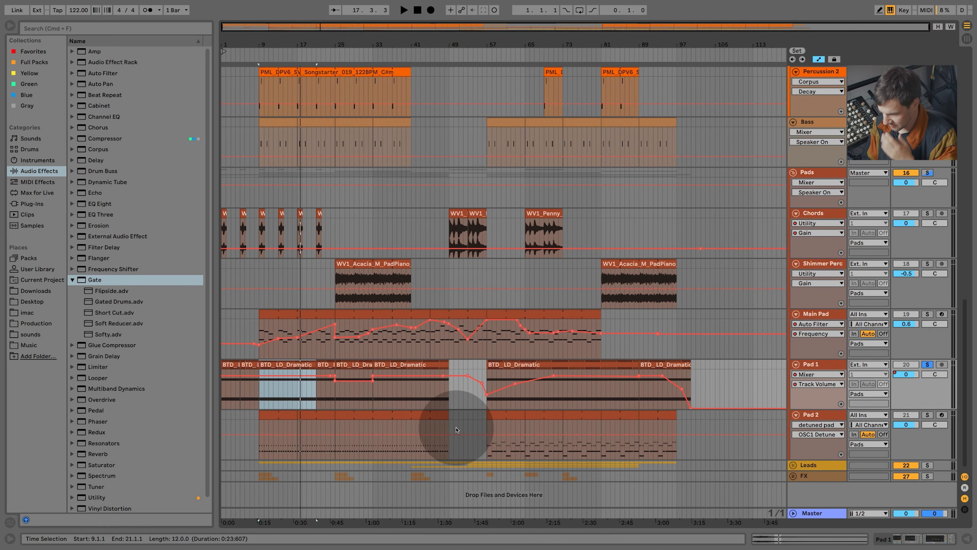
Open Pad 2's device chain with the detuned pad synth, Utility, Diffused Long Cascades echo and Auto Filter
{"action": "double_click", "coordinate": [806, 413]}
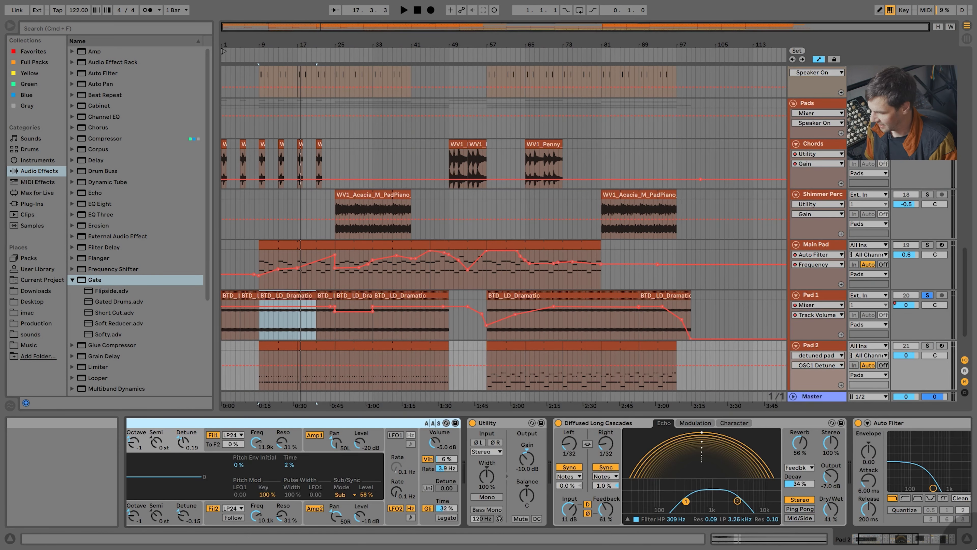
{"action": "left_click", "coordinate": [968, 539]}
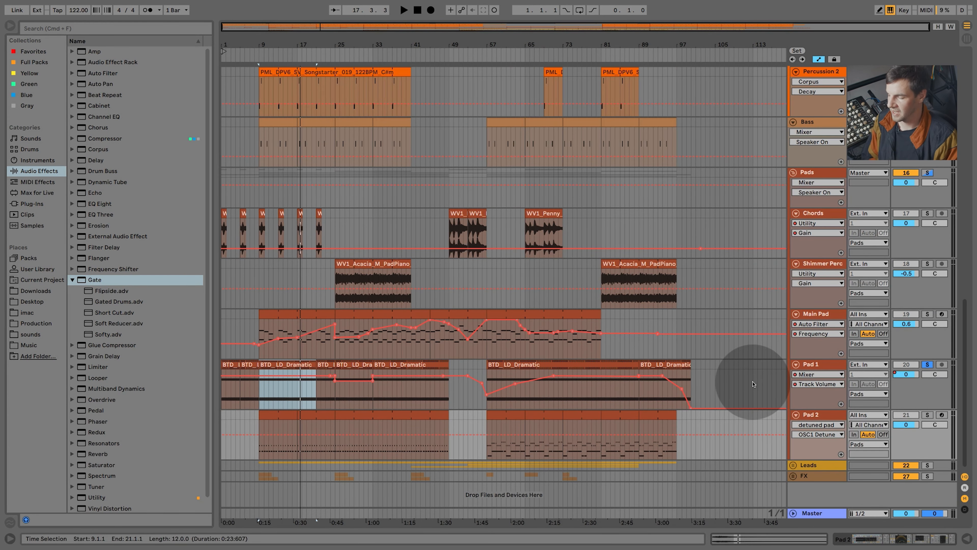
{"action": "left_click", "coordinate": [812, 315]}
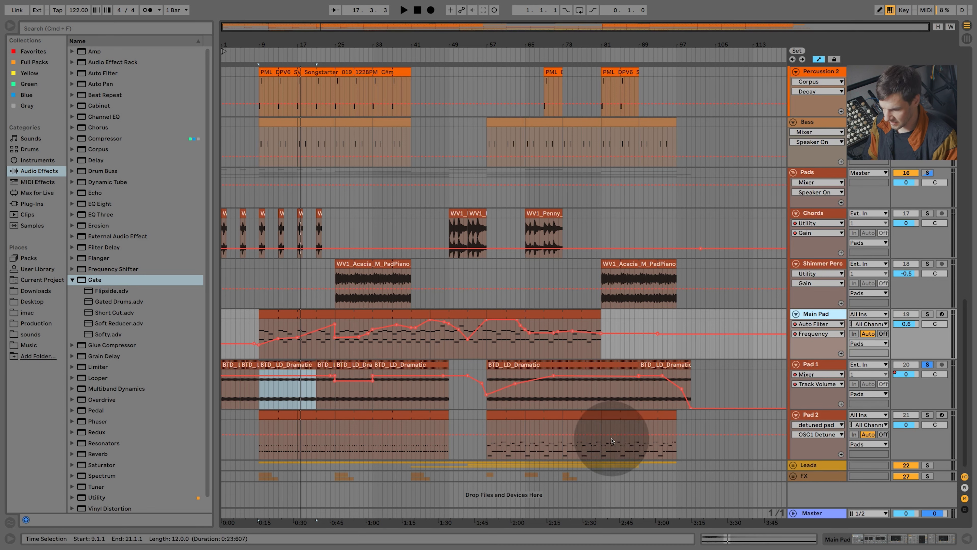
{"action": "double_click", "coordinate": [812, 417]}
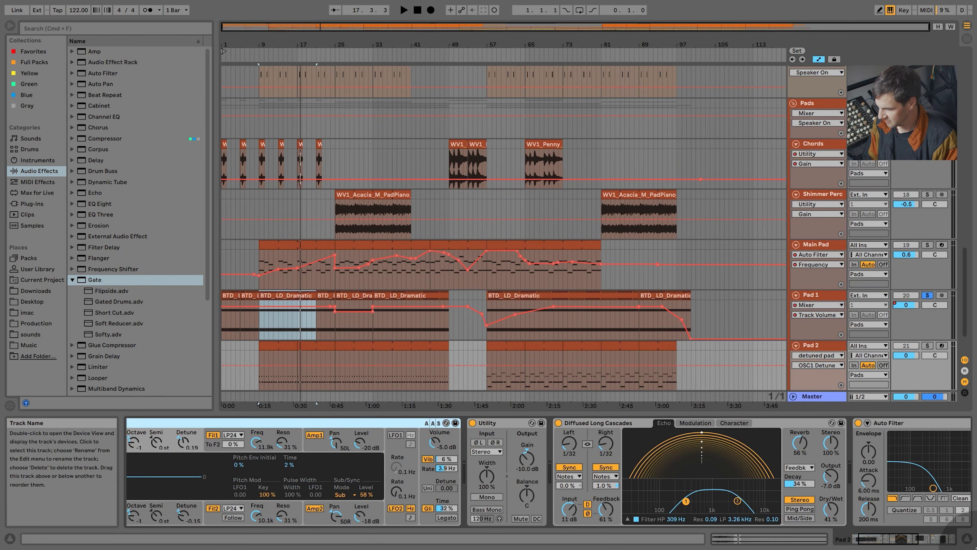
Solo the Pad 2 track and audition it from bar 9, about bar 38 and about bar 58
{"action": "left_click", "coordinate": [927, 346]}
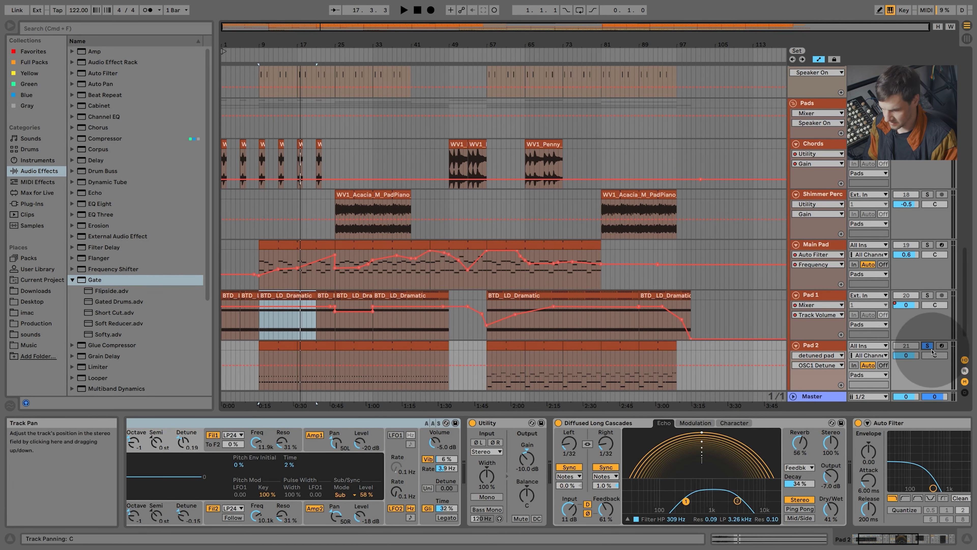
{"action": "key", "text": "space"}
{"action": "key", "text": "space"}
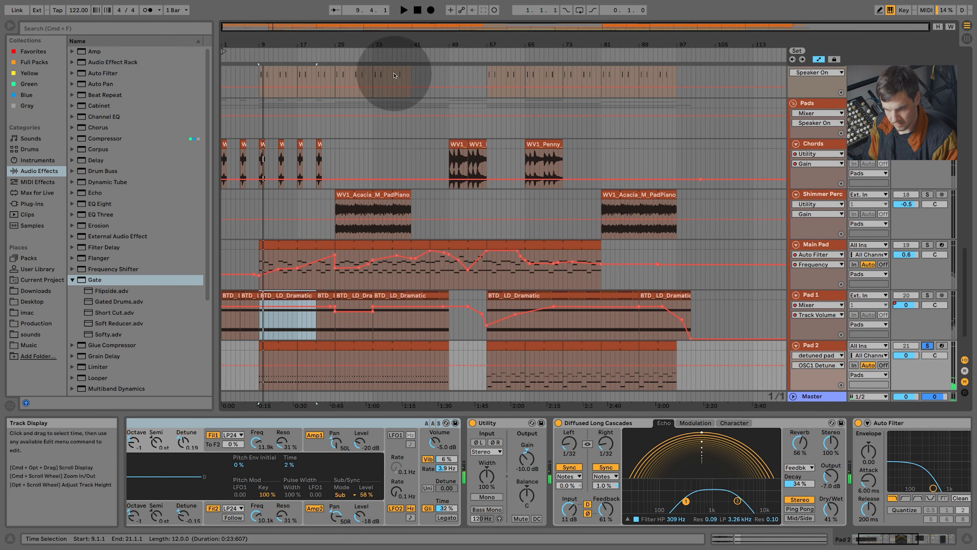
{"action": "left_click", "coordinate": [397, 57]}
{"action": "left_click", "coordinate": [496, 58]}
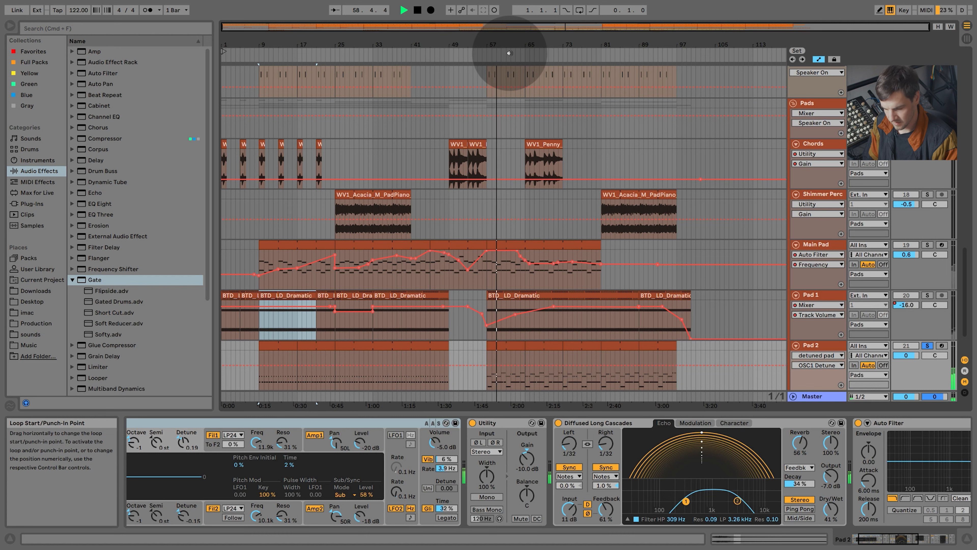
{"action": "left_click", "coordinate": [966, 538]}
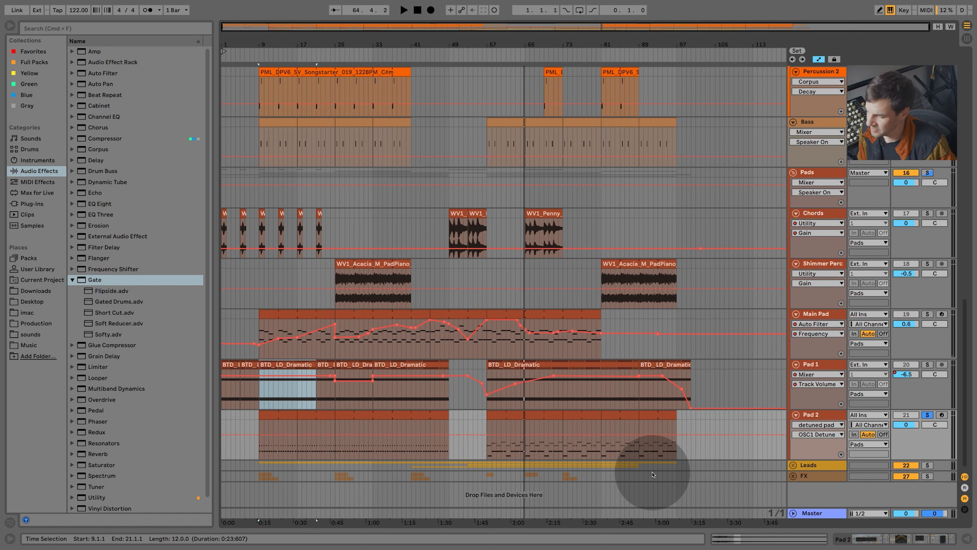
Expand the Leads group and unfold the Arpy Synth track to show its notes below Pad 2
{"action": "left_click", "coordinate": [793, 465]}
{"action": "scroll", "coordinate": [749, 460], "scroll_direction": "down", "scroll_amount": 3}
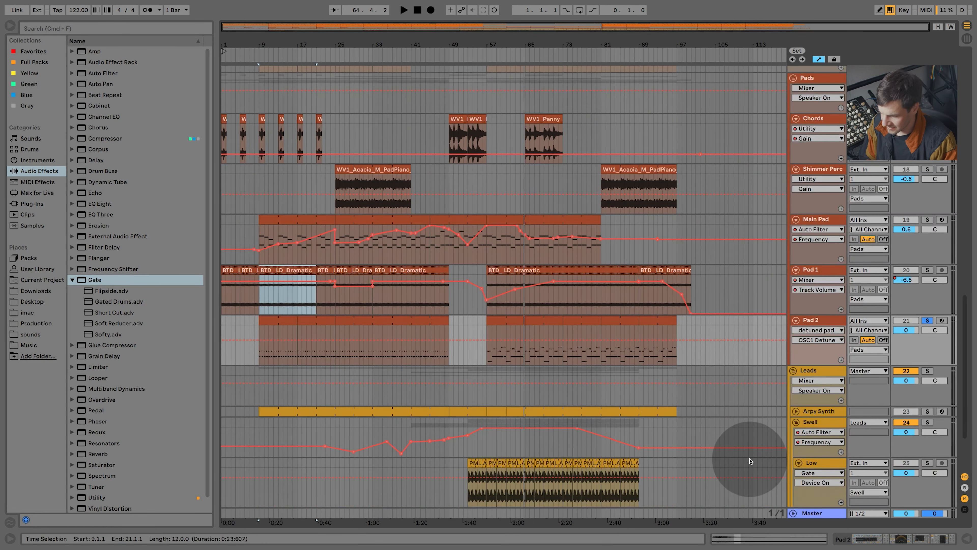
{"action": "scroll", "coordinate": [750, 461], "scroll_direction": "down", "scroll_amount": 3}
{"action": "left_click", "coordinate": [796, 345]}
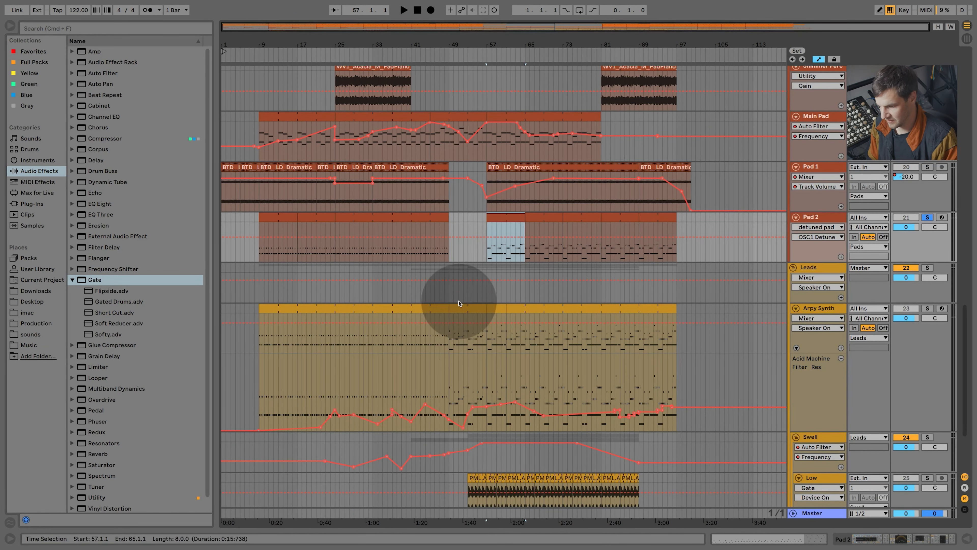
Reset both oscillator detunes of Pad 2's detuned pad synth to 0.00 and play the section from bar 57
{"action": "double_click", "coordinate": [814, 218]}
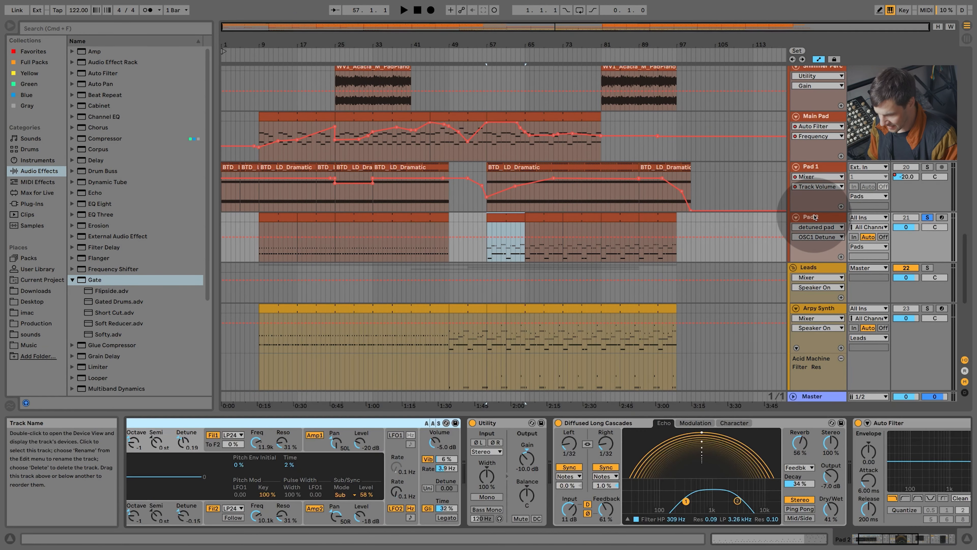
{"action": "mouse_move", "coordinate": [897, 541]}
{"action": "left_mouse_down"}
{"action": "mouse_move", "coordinate": [935, 541]}
{"action": "mouse_move", "coordinate": [888, 539]}
{"action": "left_mouse_up"}
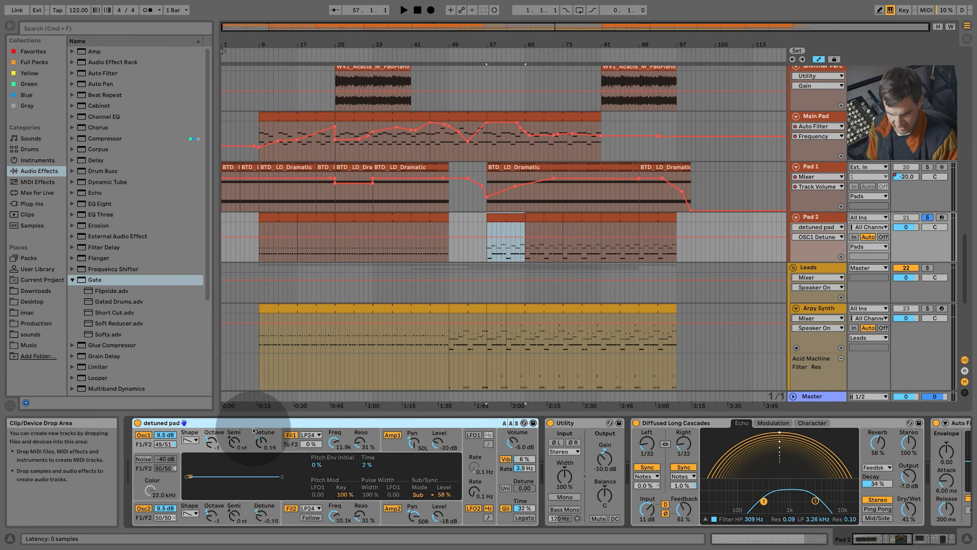
{"action": "left_click", "coordinate": [265, 443]}
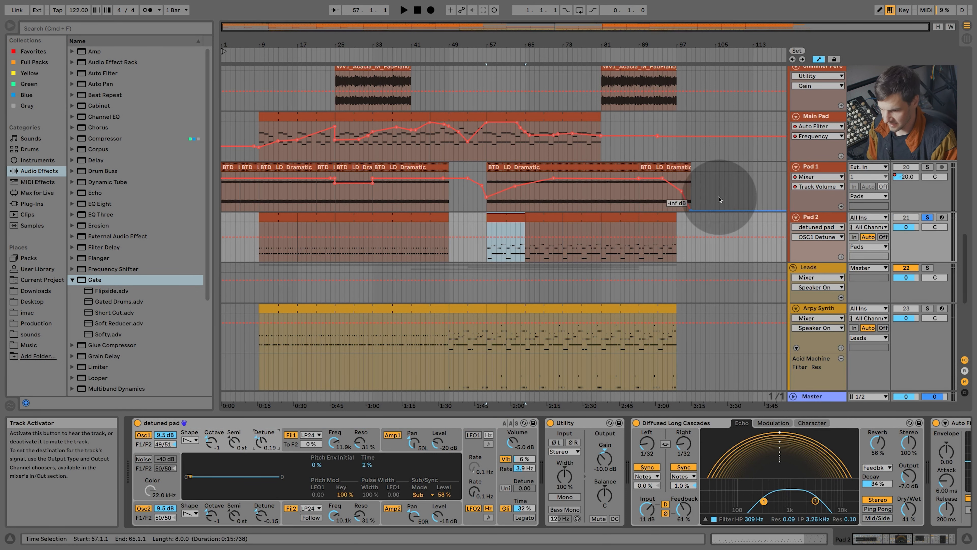
{"action": "double_click", "coordinate": [262, 440]}
{"action": "left_click_drag", "start_coordinate": [262, 516], "coordinate": [262, 511]}
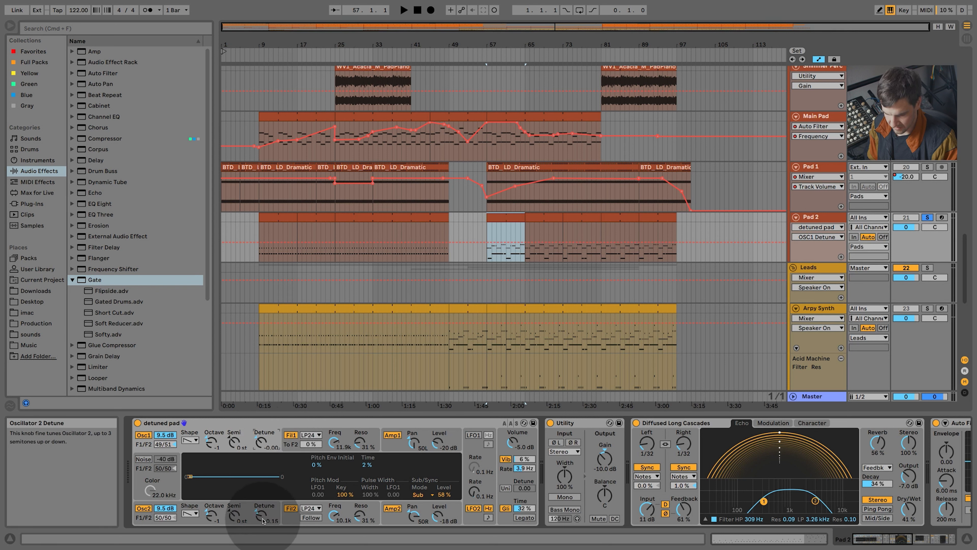
{"action": "key", "text": "space"}
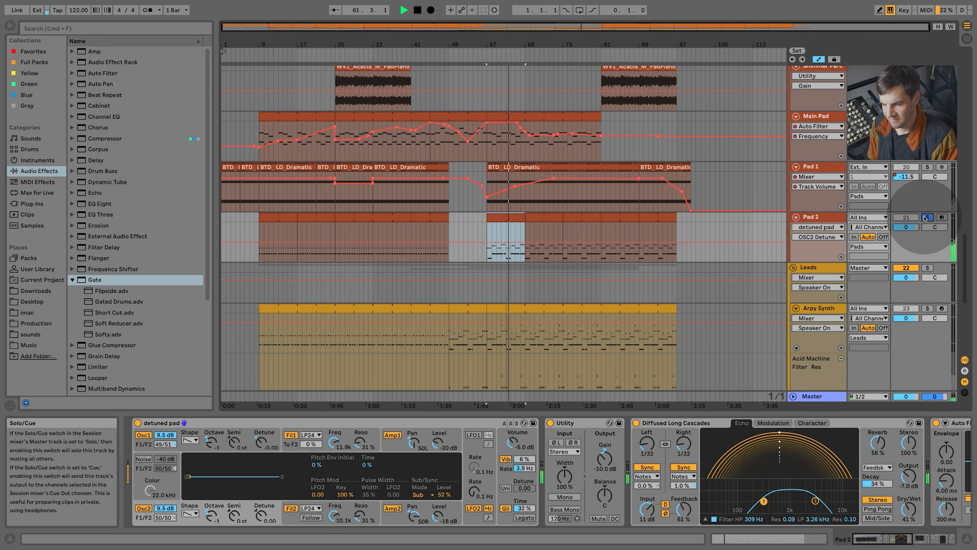
{"action": "key", "text": "q"}
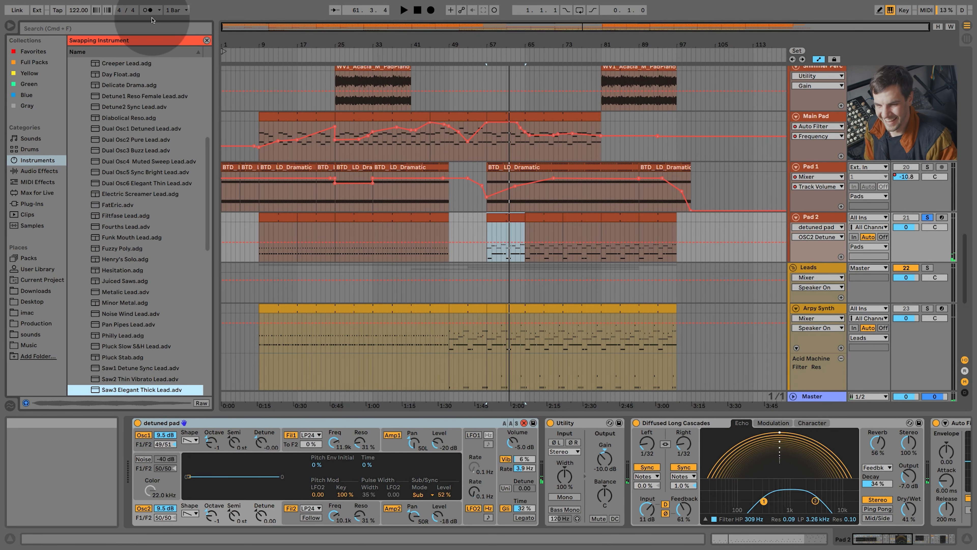
{"action": "left_click", "coordinate": [207, 41]}
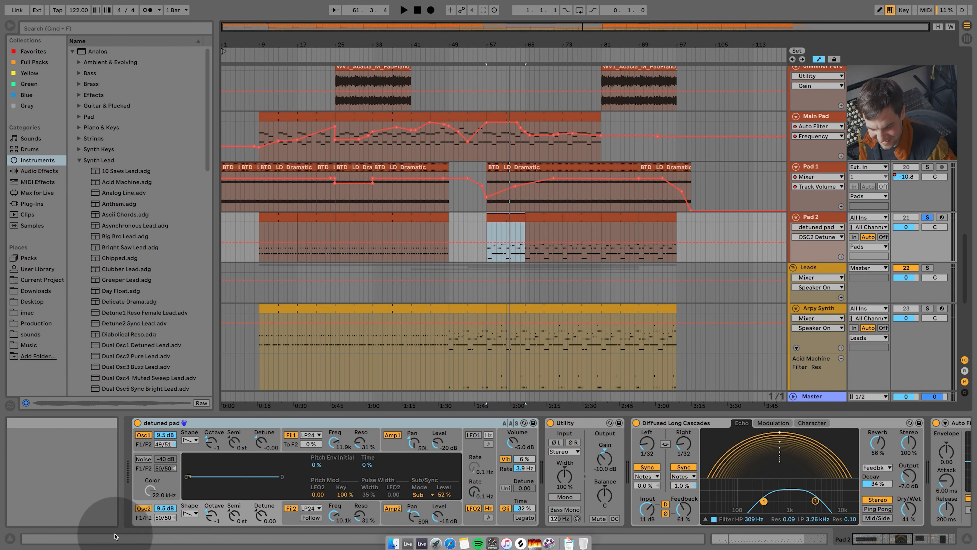
Set the detuned pad synth's detune to 0.19 on oscillator 1 and -0.15 on oscillator 2
{"action": "left_click_drag", "start_coordinate": [263, 445], "coordinate": [263, 437]}
{"action": "left_click_drag", "start_coordinate": [261, 515], "coordinate": [260, 520]}
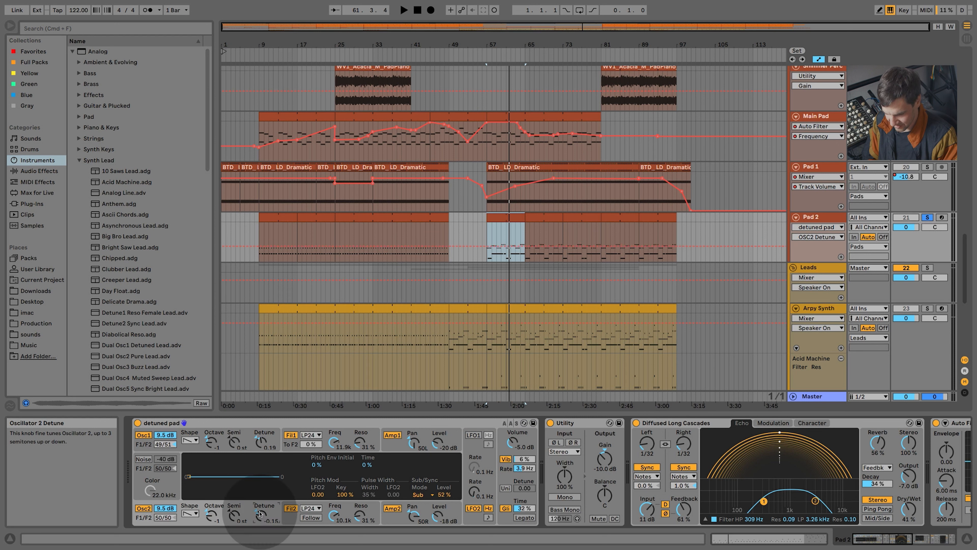
{"action": "left_click", "coordinate": [261, 443]}
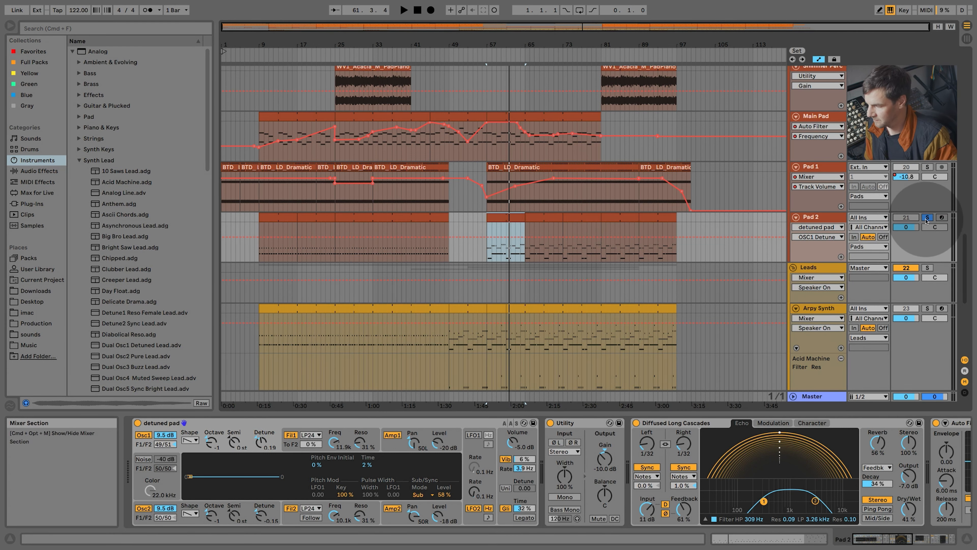
While playing Pad 2 from bar 57, zero both oscillator detunes, and bring back 0.22 on oscillator 1 and a negative detune on oscillator 2
{"action": "key", "text": "space"}
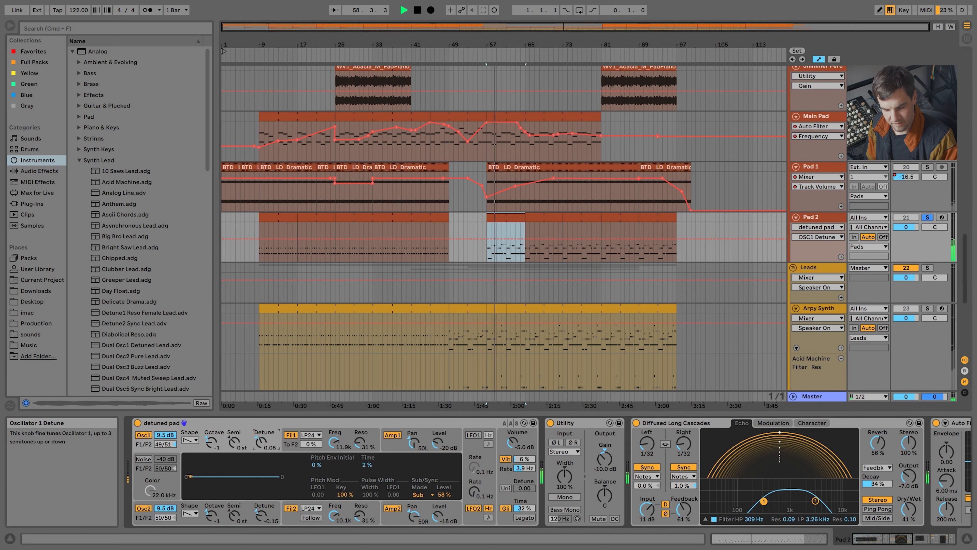
{"action": "double_click", "coordinate": [261, 517]}
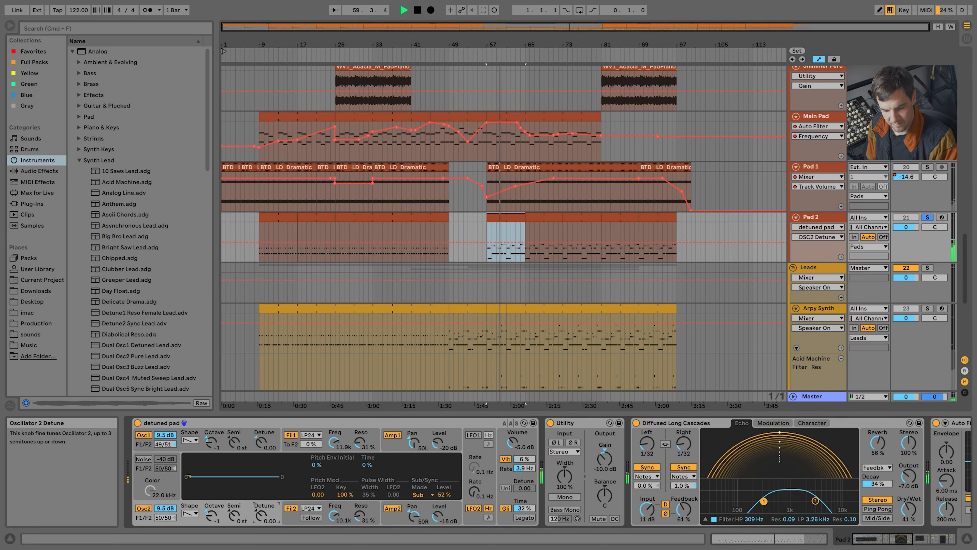
{"action": "left_click", "coordinate": [262, 442]}
{"action": "left_click_drag", "start_coordinate": [262, 442], "coordinate": [262, 426]}
{"action": "left_click_drag", "start_coordinate": [261, 514], "coordinate": [260, 521]}
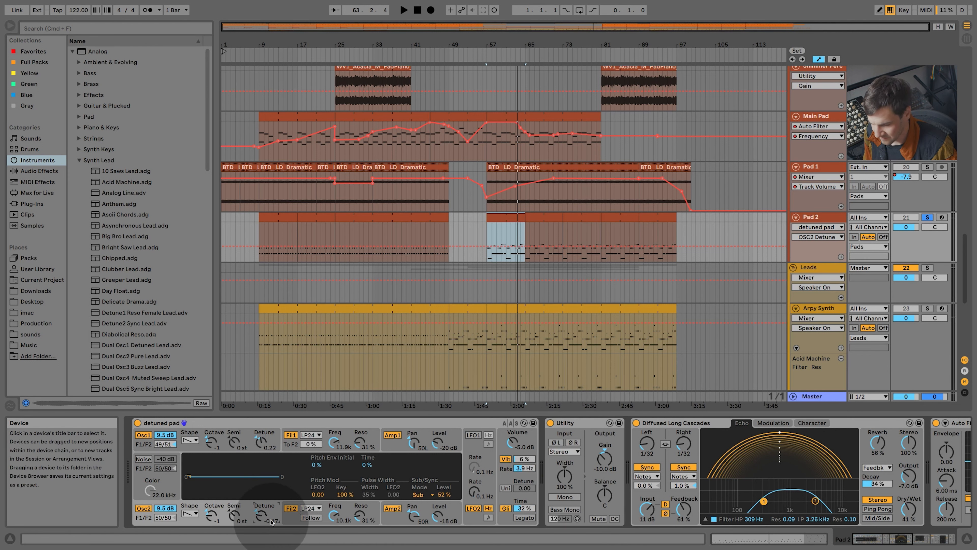
{"action": "left_click", "coordinate": [260, 448]}
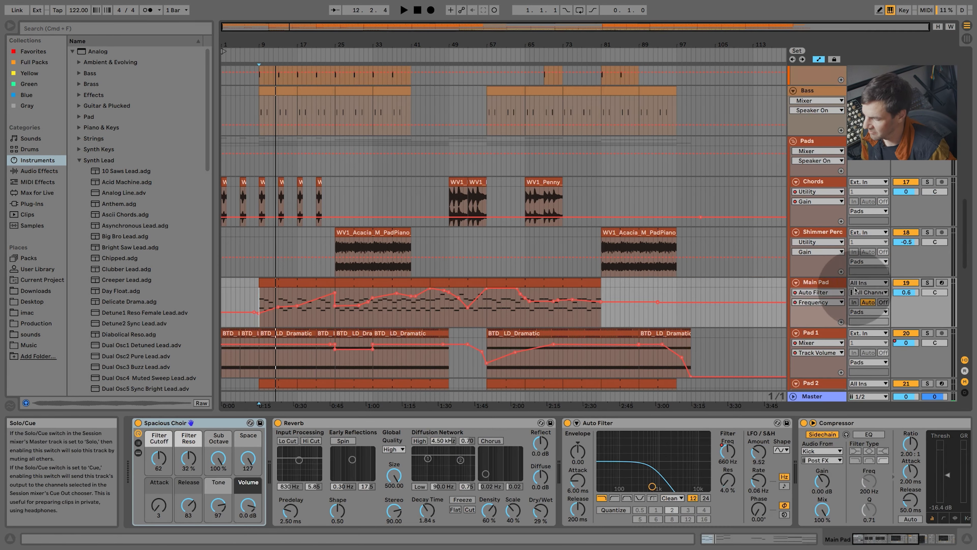
Reveal the Analog synth and the other devices inside the Main Pad's Spacious Choir rack
{"action": "scroll", "coordinate": [539, 308], "scroll_direction": "down", "scroll_amount": 4}
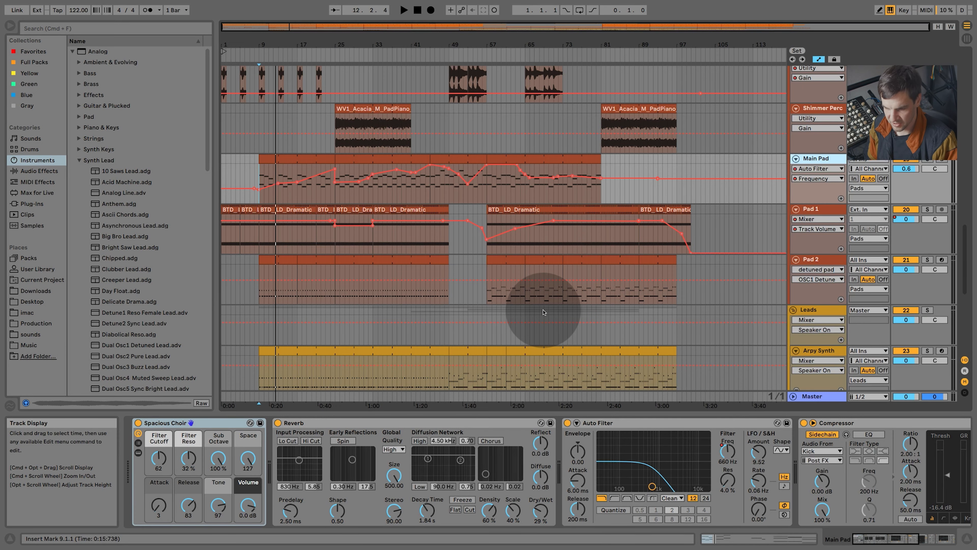
{"action": "scroll", "coordinate": [544, 311], "scroll_direction": "up", "scroll_amount": 2}
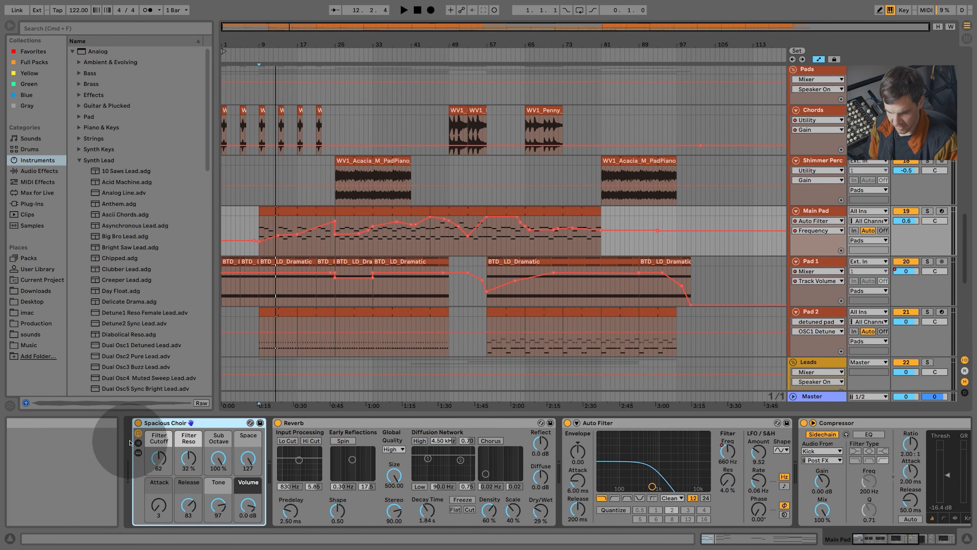
{"action": "left_click", "coordinate": [139, 451]}
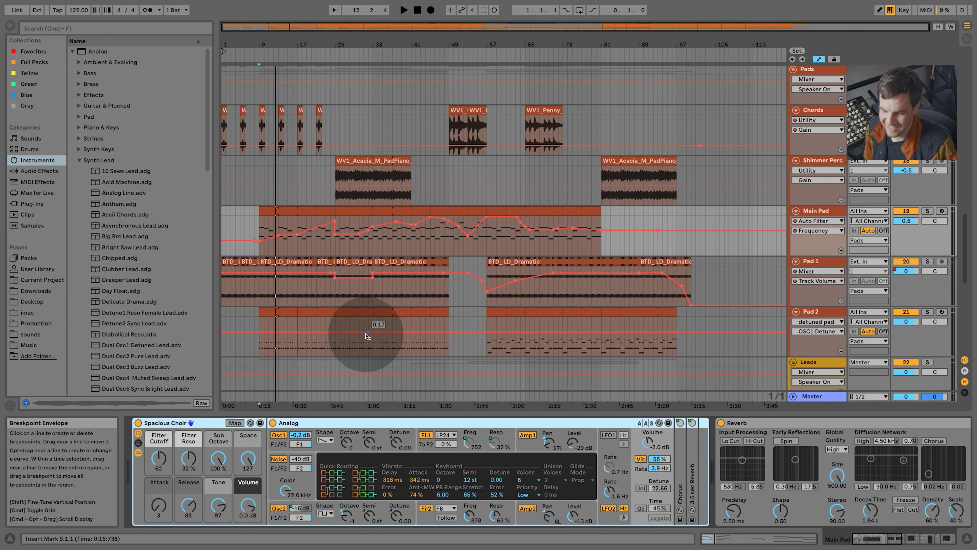
Select bars 9 to 25 of the Main Pad and examine the Reverb, Auto Filter and Compressor in its device chain
{"action": "left_click_drag", "start_coordinate": [258, 232], "coordinate": [335, 231]}
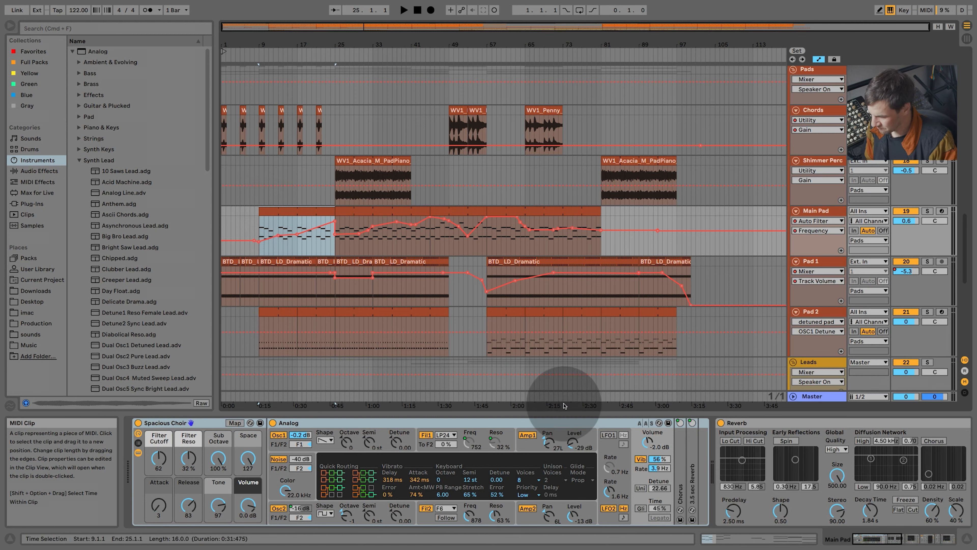
{"action": "left_click", "coordinate": [899, 539]}
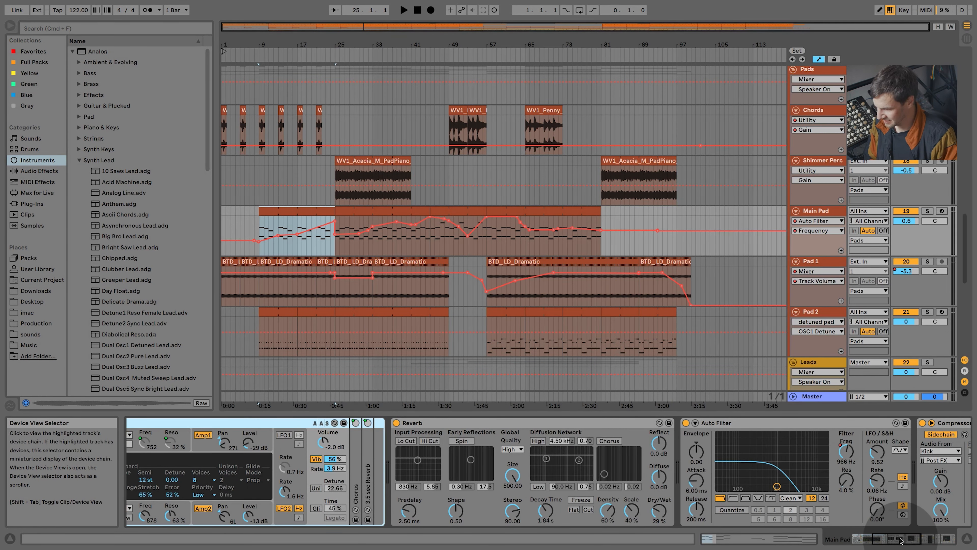
{"action": "left_click", "coordinate": [899, 539]}
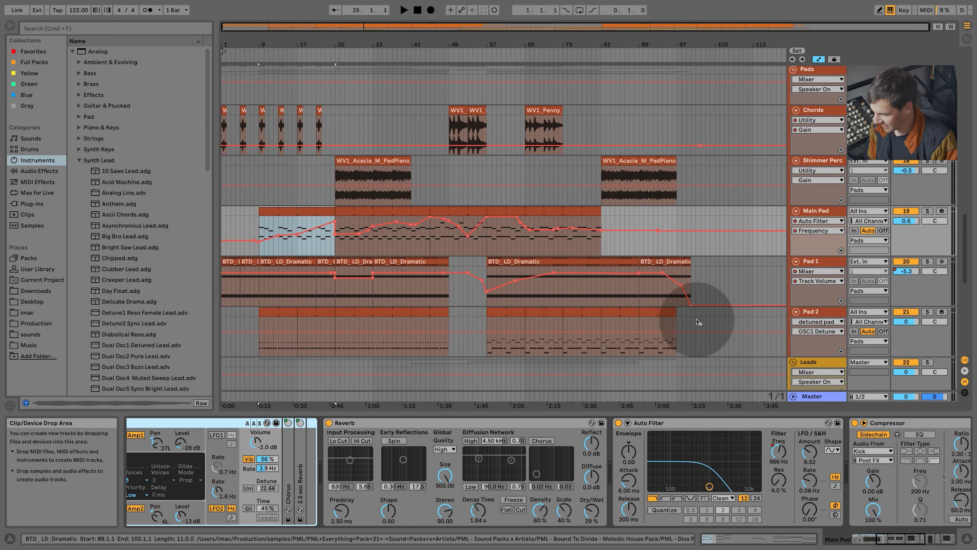
{"action": "left_click_drag", "start_coordinate": [883, 540], "coordinate": [925, 542]}
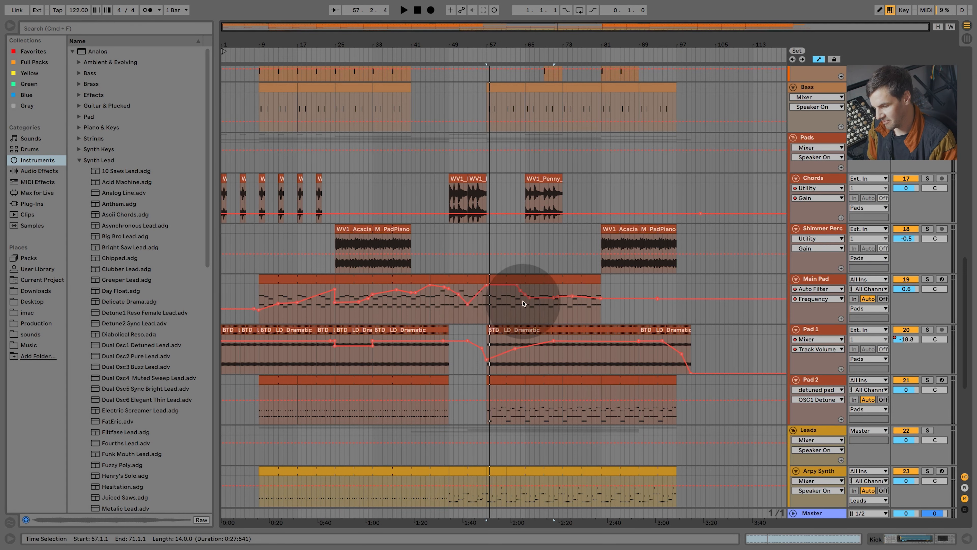
Examine the Main Pad's Auto Filter frequency automation around and just after bar 57
{"action": "scroll", "coordinate": [512, 316], "scroll_direction": "down", "scroll_amount": 1}
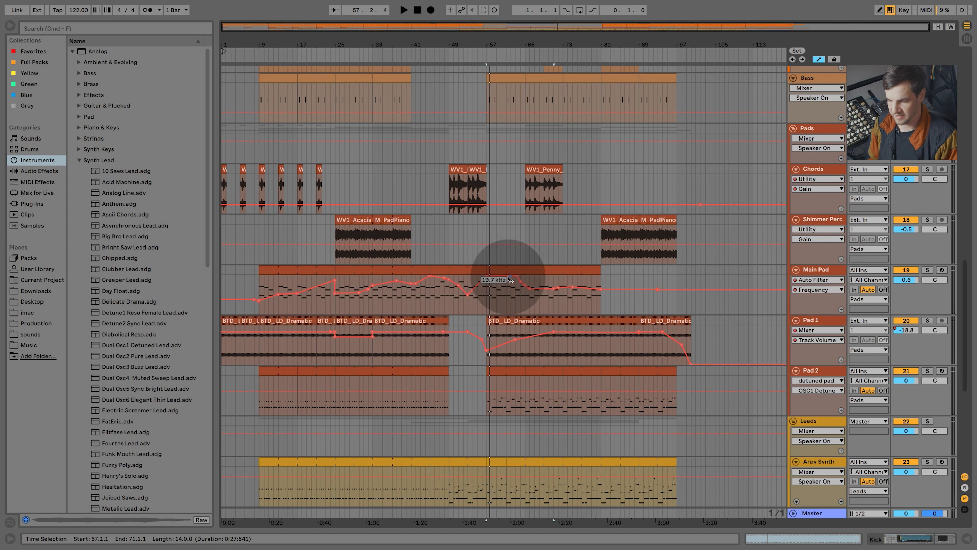
{"action": "mouse_move", "coordinate": [515, 279]}
{"action": "left_mouse_down"}
{"action": "mouse_move", "coordinate": [524, 274]}
{"action": "mouse_move", "coordinate": [499, 280]}
{"action": "mouse_move", "coordinate": [535, 295]}
{"action": "mouse_move", "coordinate": [512, 276]}
{"action": "mouse_move", "coordinate": [527, 287]}
{"action": "left_mouse_up"}
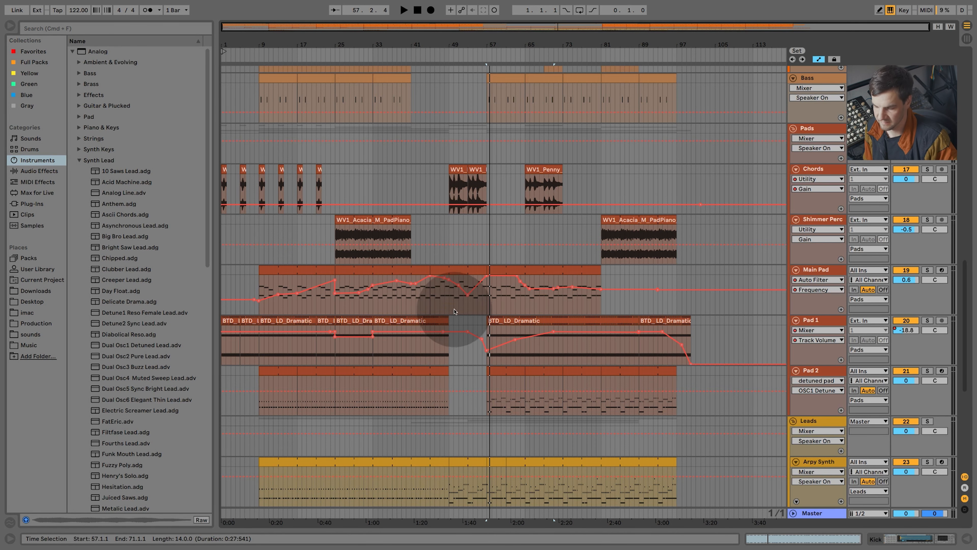
Play short excerpts of the full arrangement, jumping forward through the first section to bars 49, 57 and 71
{"action": "scroll", "coordinate": [442, 310], "scroll_direction": "up", "scroll_amount": 15}
{"action": "left_click", "coordinate": [274, 45]}
{"action": "left_click", "coordinate": [362, 58]}
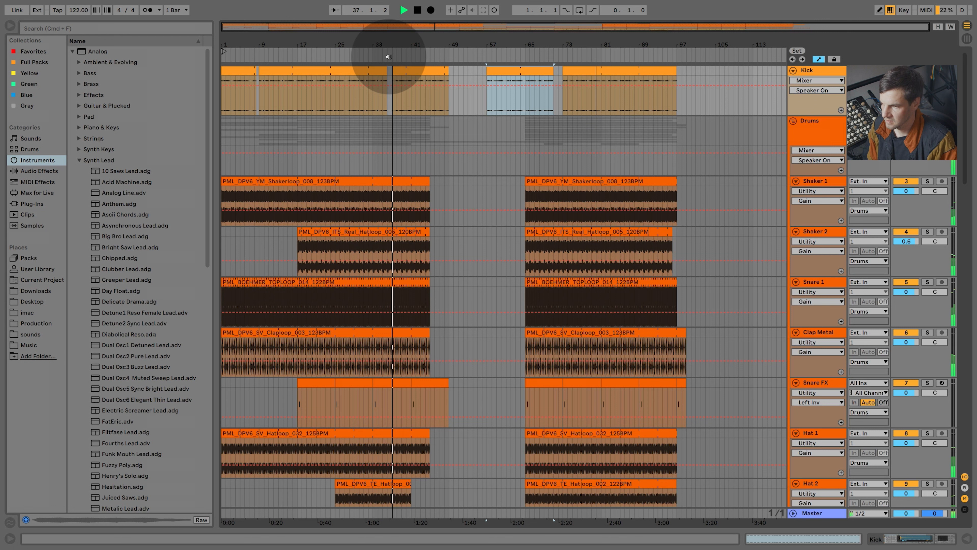
{"action": "left_click", "coordinate": [448, 54]}
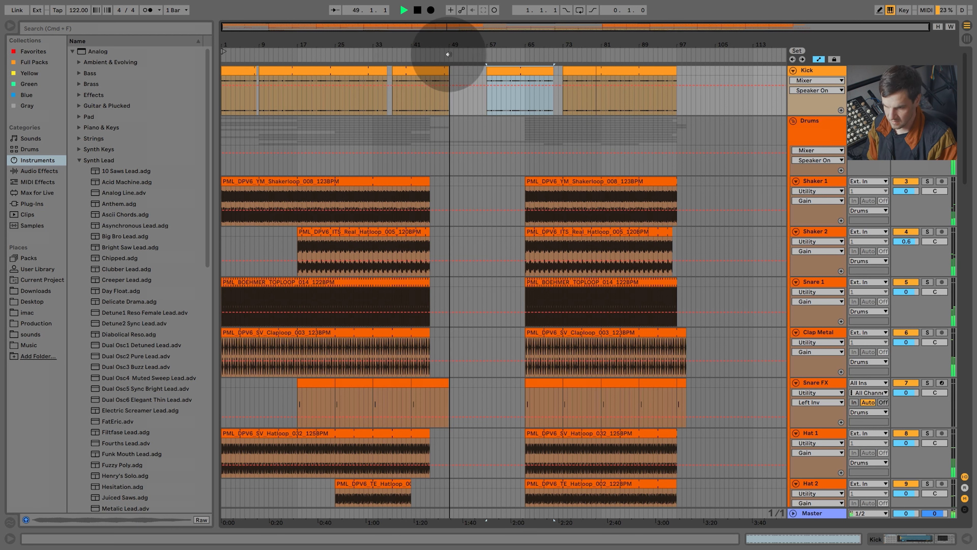
{"action": "left_click", "coordinate": [486, 55]}
{"action": "left_click", "coordinate": [553, 56]}
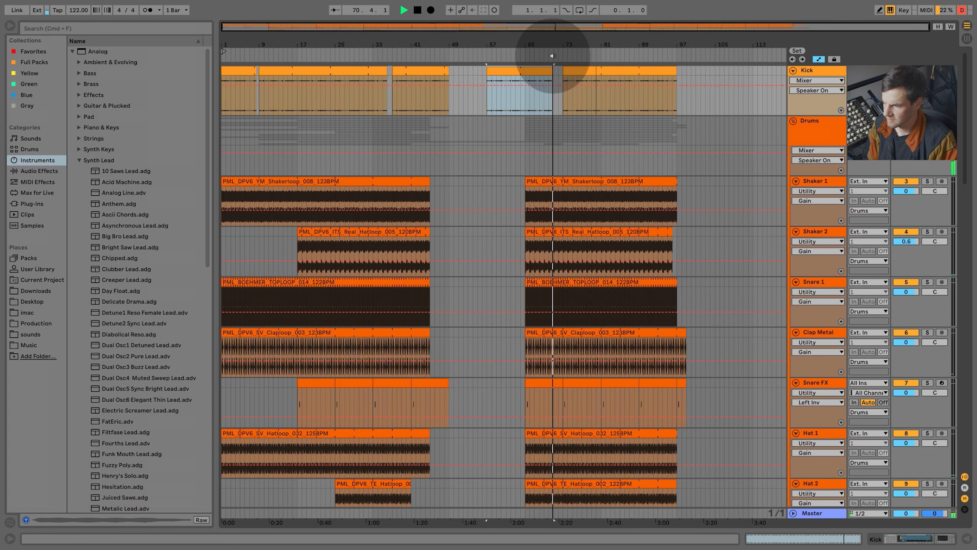
Keep playing past bar 71 while looking over the drum, bass and pad tracks, and stop playback
{"action": "scroll", "coordinate": [649, 177], "scroll_direction": "down", "scroll_amount": 3}
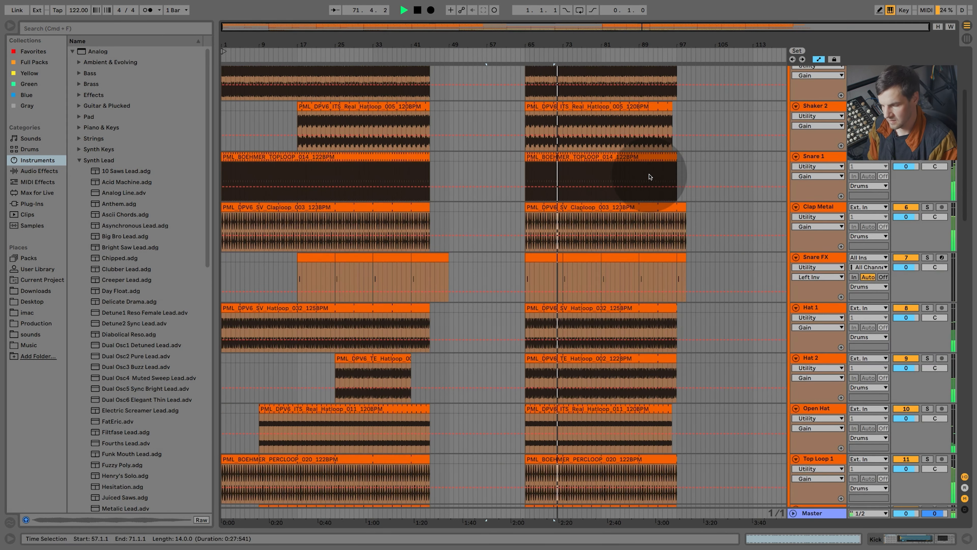
{"action": "scroll", "coordinate": [649, 177], "scroll_direction": "down", "scroll_amount": 10}
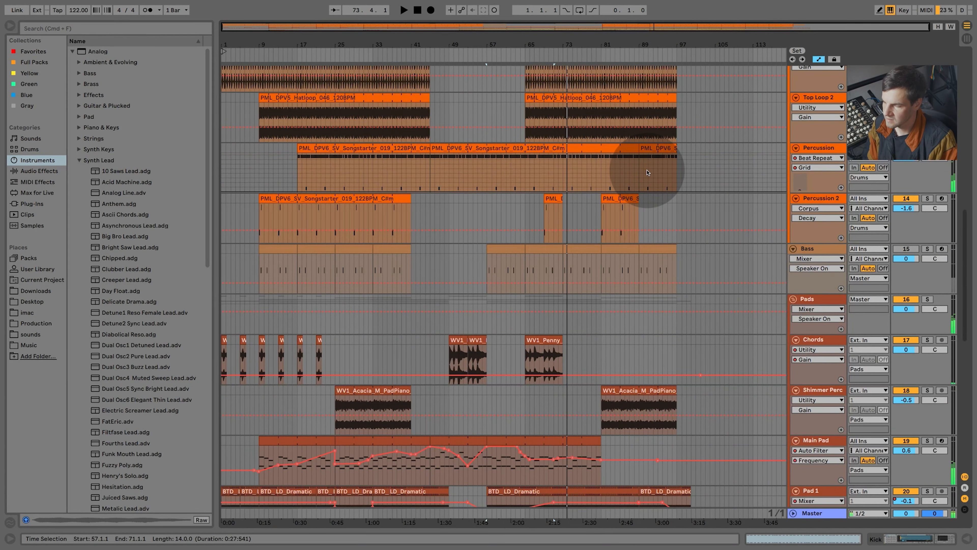
{"action": "scroll", "coordinate": [650, 300], "scroll_direction": "up", "scroll_amount": 10}
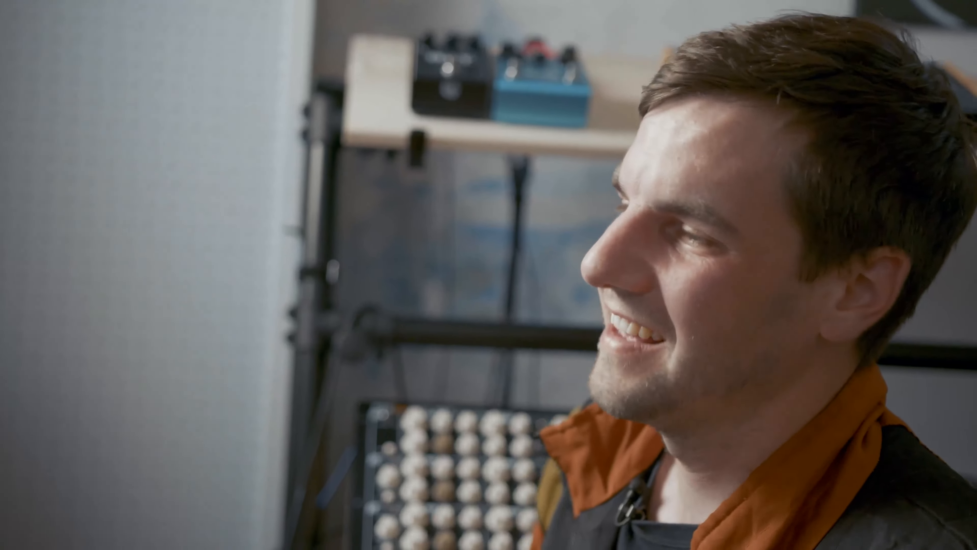